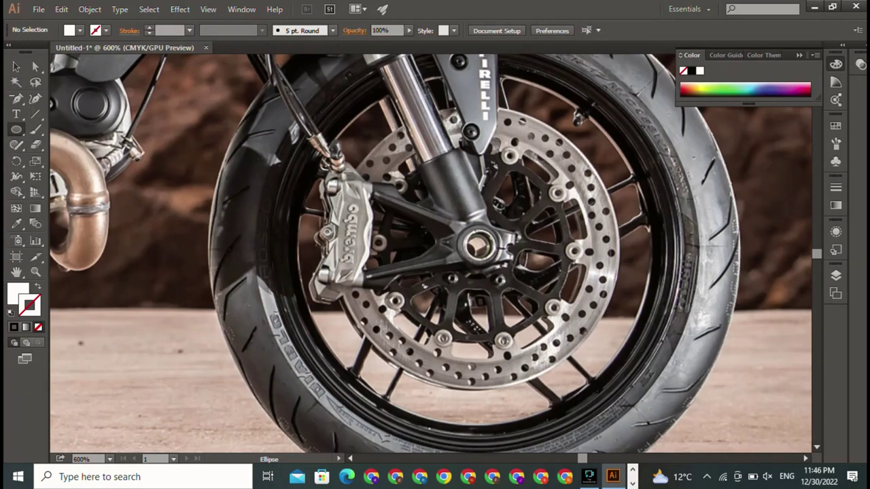
Step: Draw a circle over the front wheel hub with a black stroke and no fill
mouse_move(404, 178)
mouse_down()
mouse_move(583, 373)
mouse_move(606, 379)
mouse_up()
drag(504, 277, 471, 254)
click(79, 30)
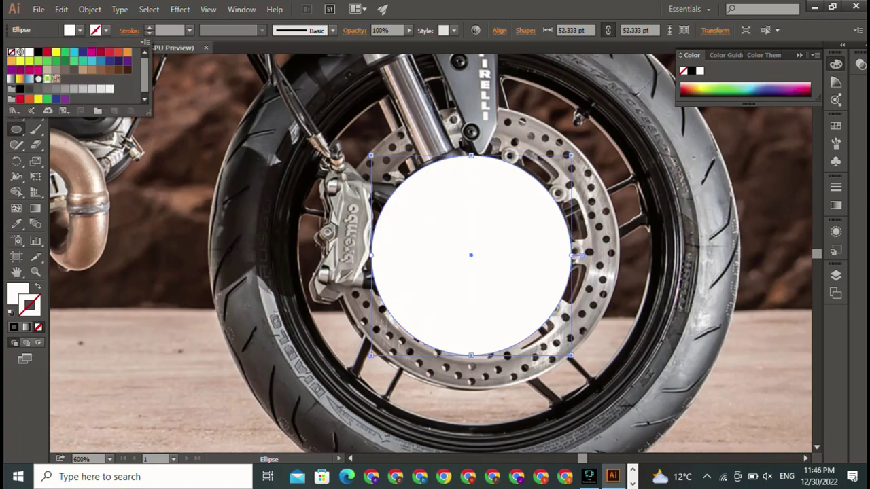
click(38, 52)
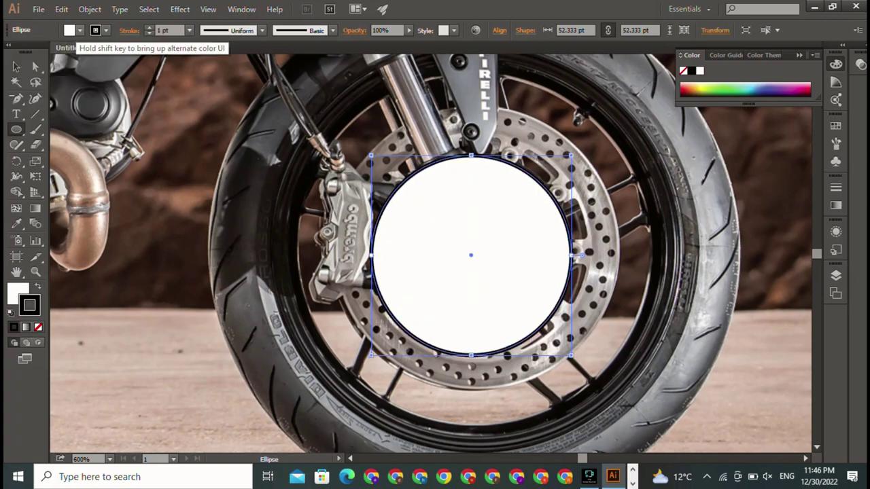
click(80, 30)
click(10, 52)
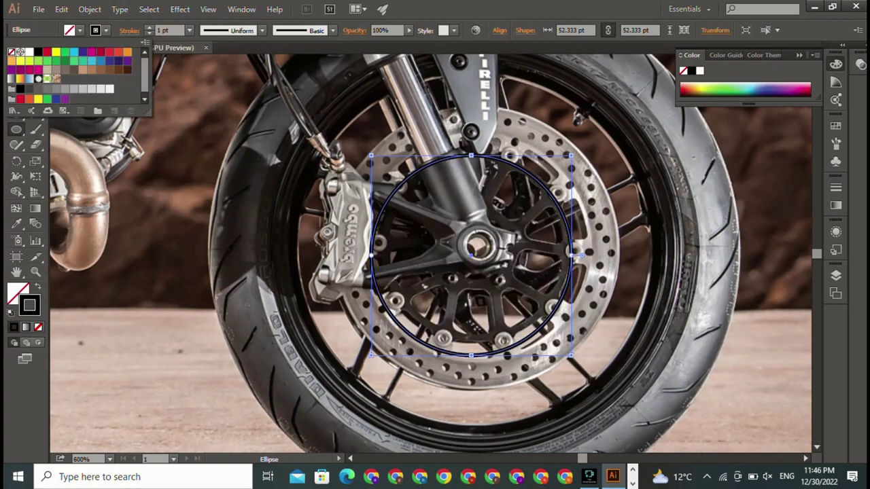
Step: Set the circle's stroke weight to 3 pt, centre it on the hub, and deselect
click(149, 27)
click(149, 33)
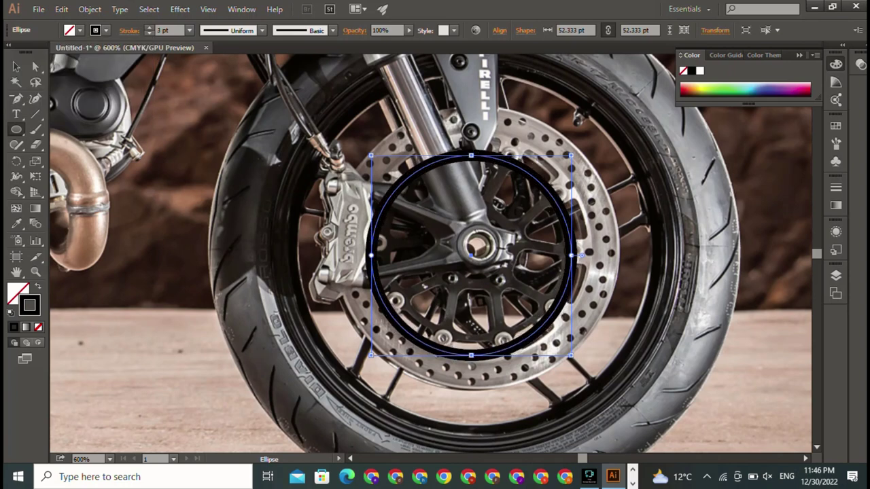
key(v)
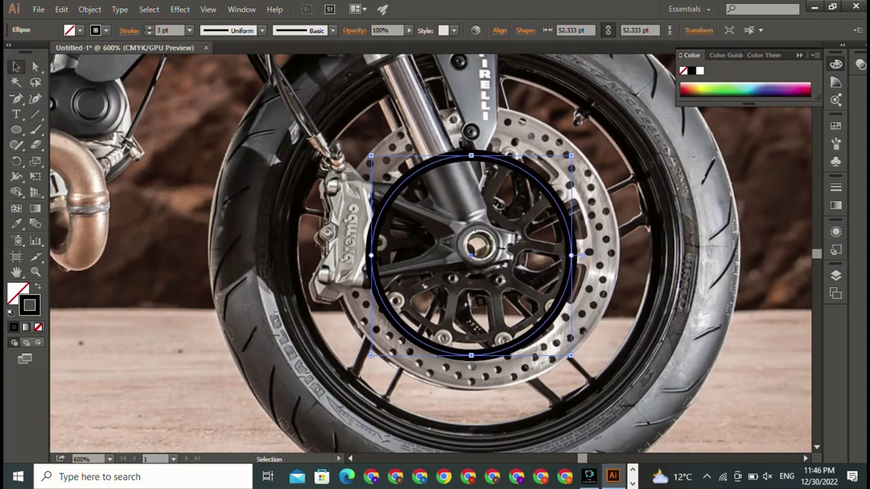
drag(577, 256, 575, 244)
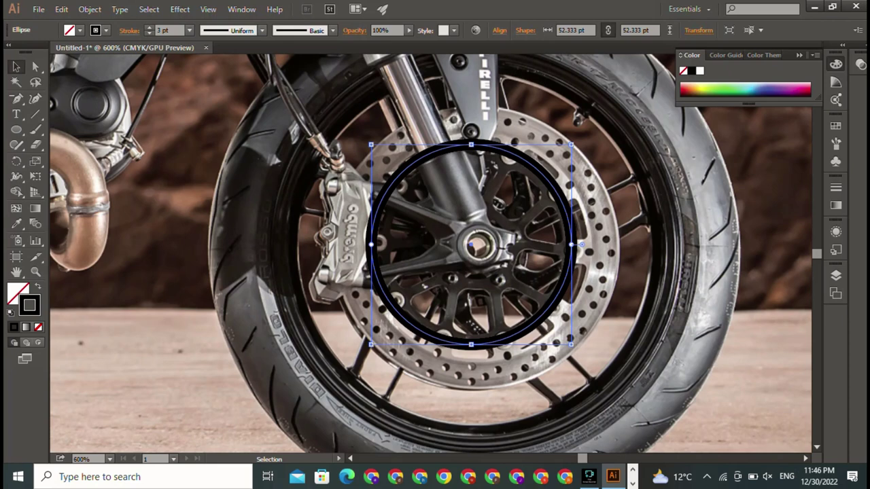
key(ctrl+shift+a)
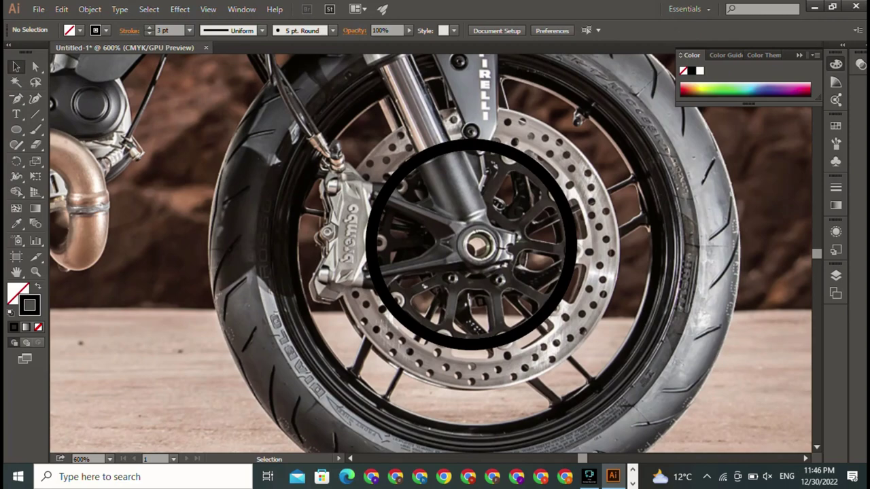
Step: Move the hub circle off and back so it sits centred on the hub
double_click(574, 244)
key(ctrl+shift+a)
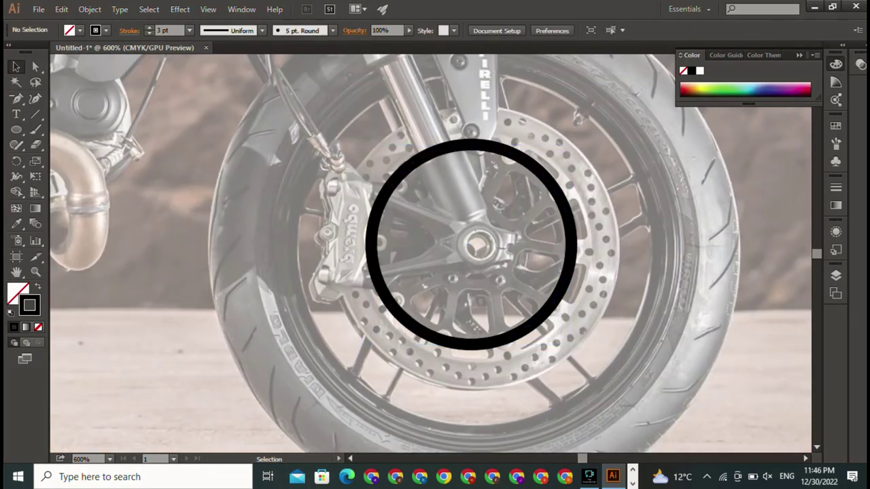
key(Escape)
drag(575, 244, 332, 334)
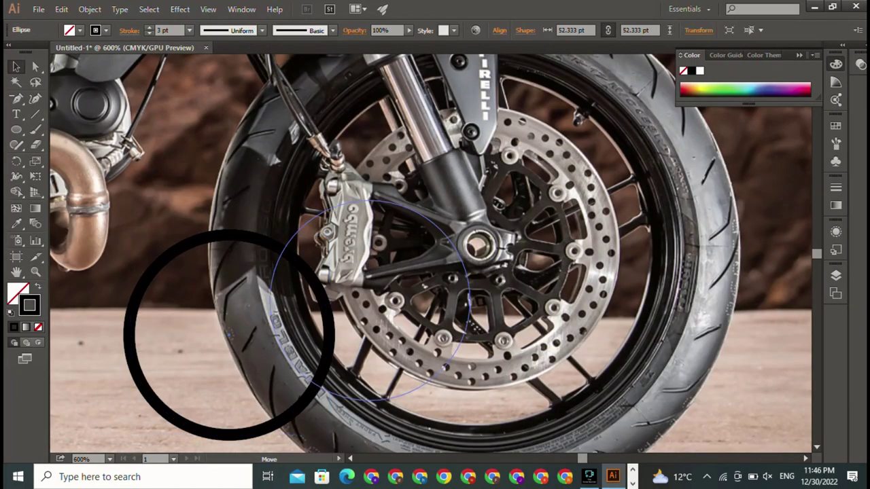
drag(581, 346, 571, 354)
drag(575, 252, 575, 254)
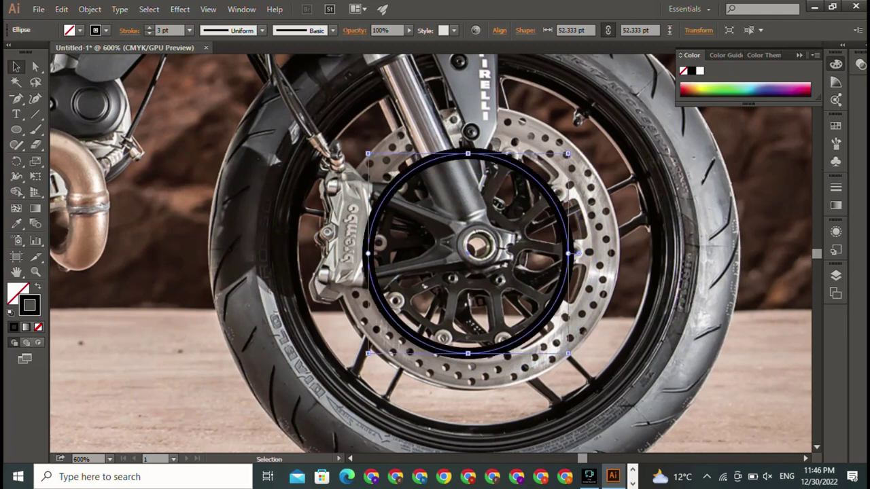
Step: Resize the circle by its handles to about 49 × 48 pt around the hub, then deselect
drag(568, 353, 571, 338)
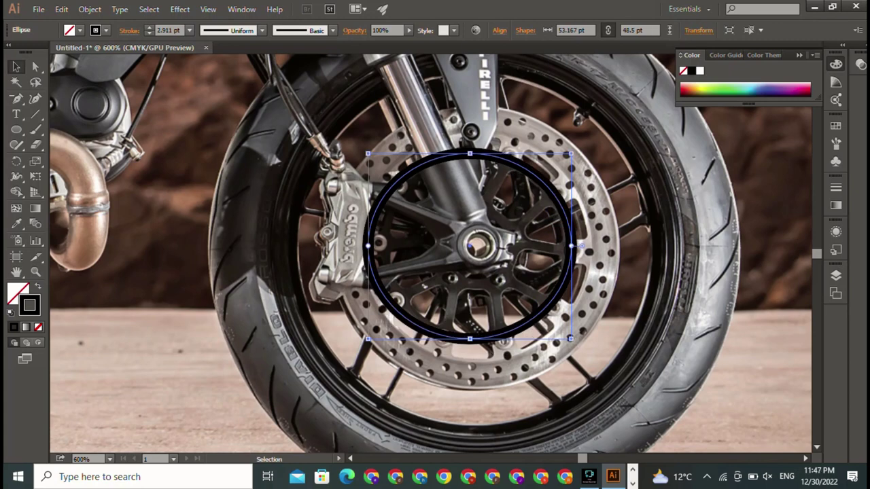
drag(367, 338, 378, 342)
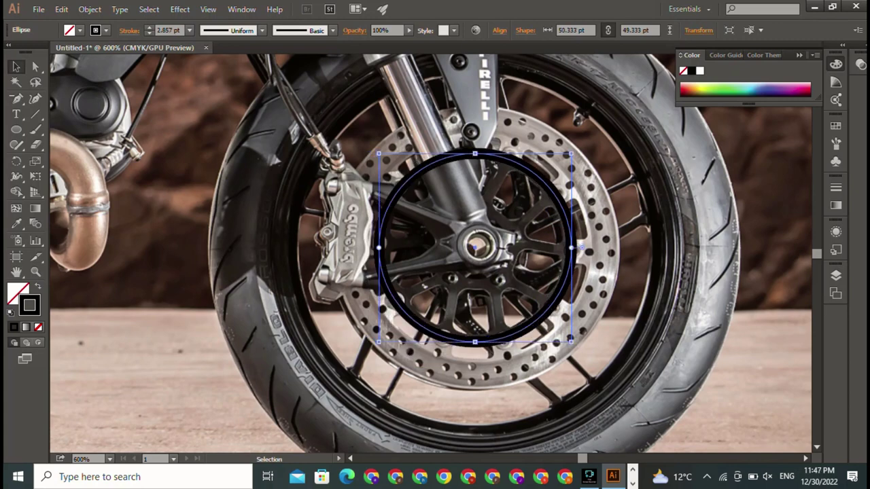
key(shift)
drag(572, 153, 567, 158)
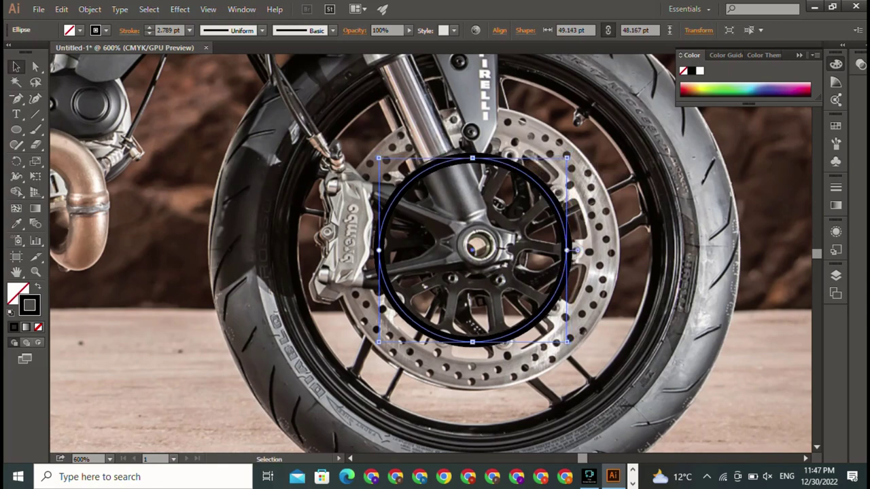
drag(576, 251, 583, 248)
key(ctrl+shift+a)
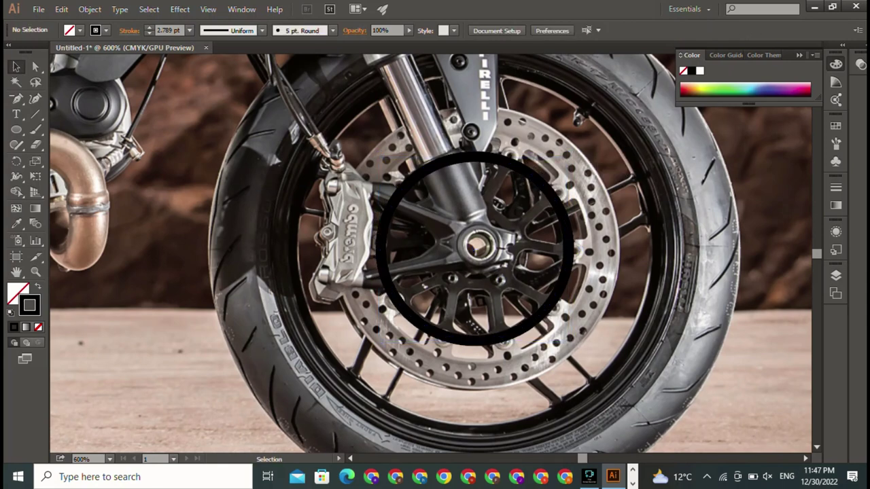
click(16, 129)
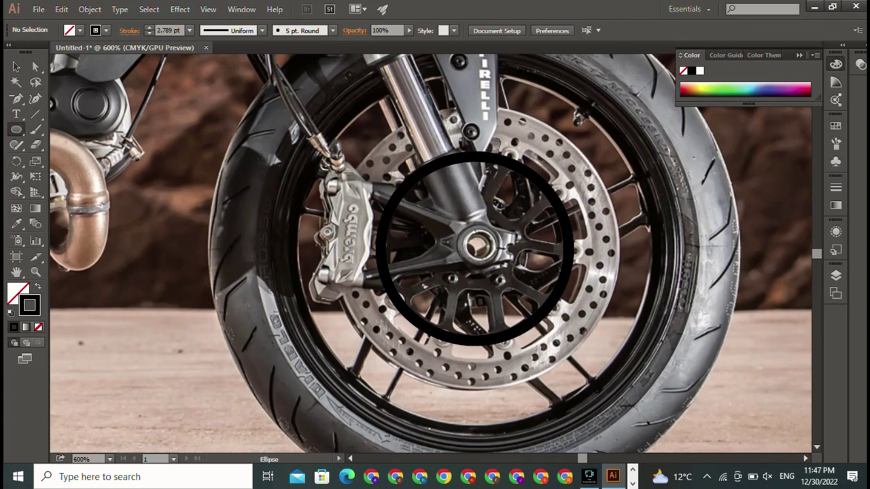
Step: Draw hub-centred circles around the brake disc (~75.7 pt) and wheel rim (~110.7 pt)
drag(379, 144, 669, 432)
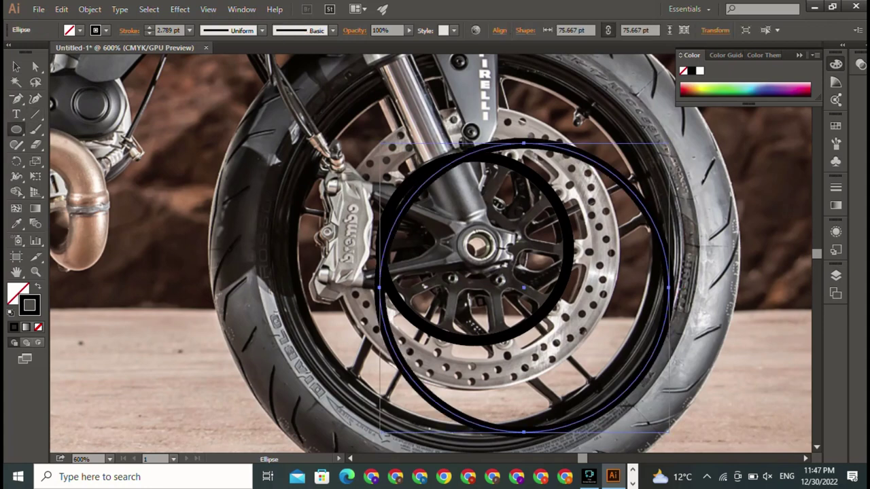
drag(524, 289, 478, 250)
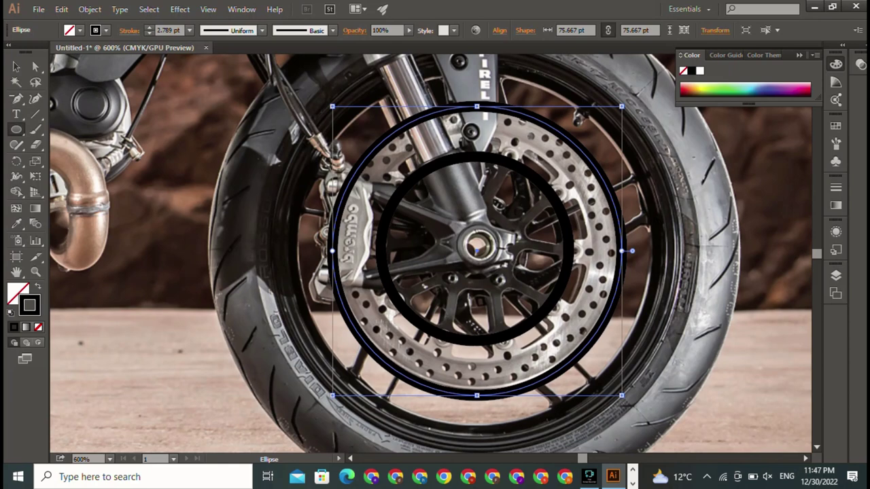
drag(511, 305, 726, 306)
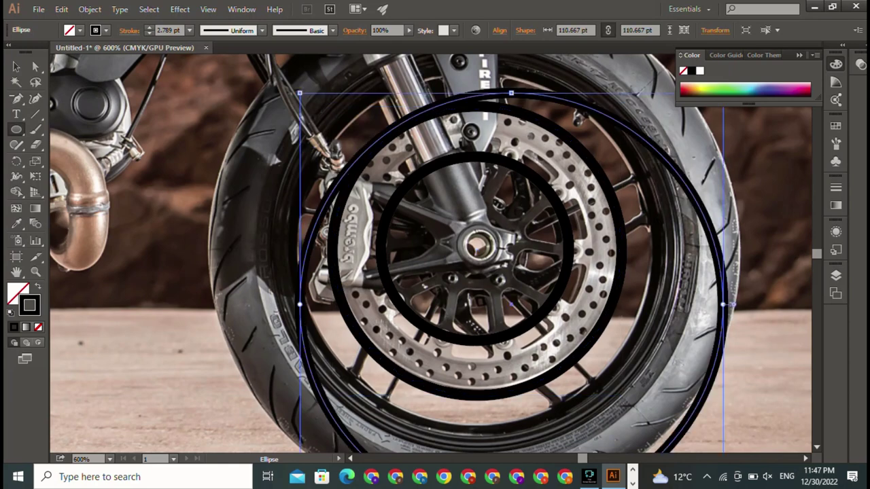
drag(511, 304, 481, 247)
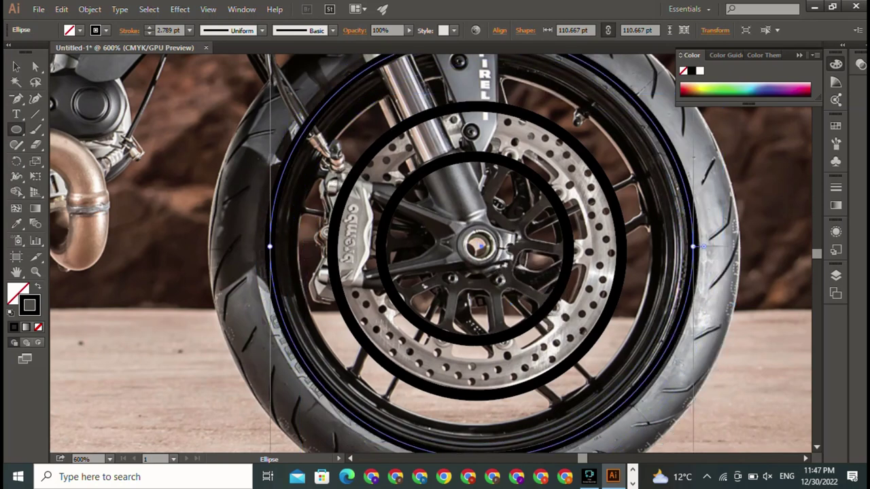
click(17, 66)
key(ctrl+shift+a)
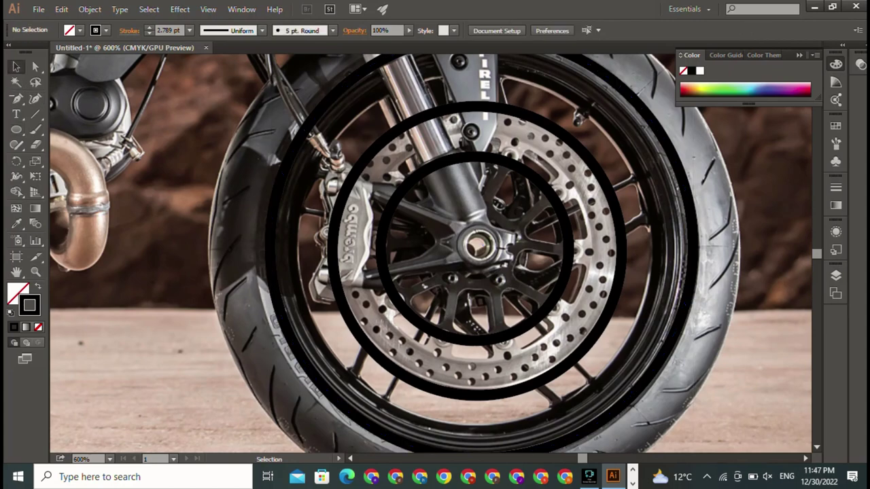
Step: Start a Pen path at the front hub running straight up the fork tube
key(ctrl+minus)
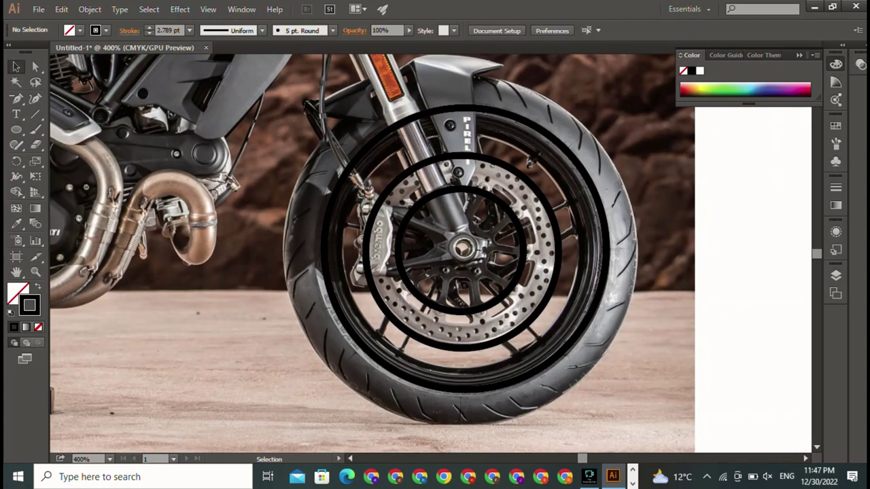
drag(463, 248, 429, 398)
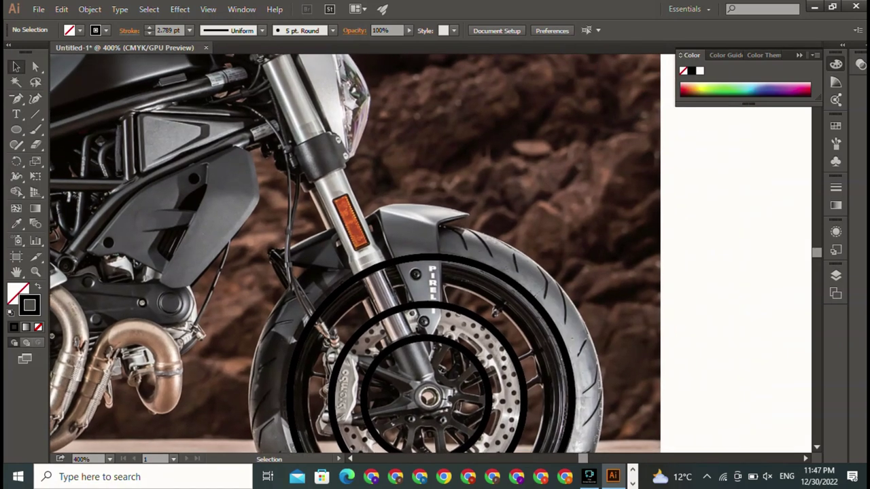
drag(16, 99, 58, 97)
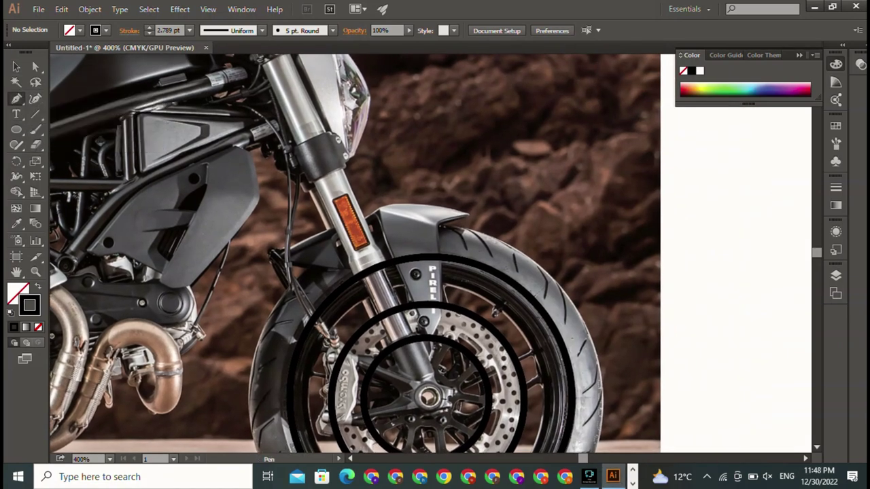
click(427, 398)
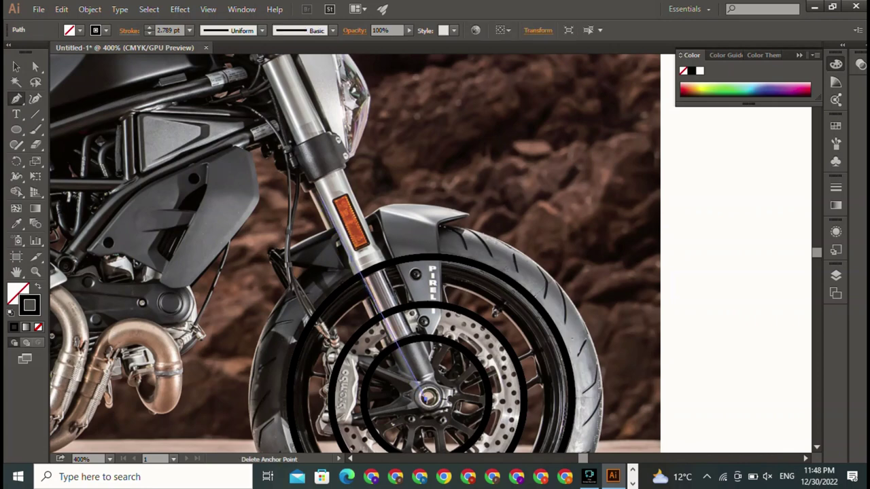
drag(268, 241, 315, 193)
key(ctrl+z)
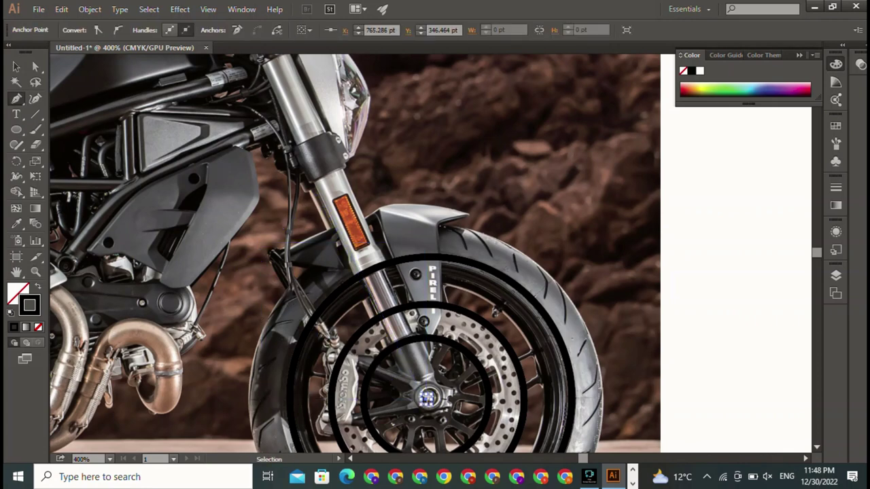
click(275, 252)
Step: Extend the fork tube outline up to the headlight, then finish and deselect it
drag(354, 257, 505, 449)
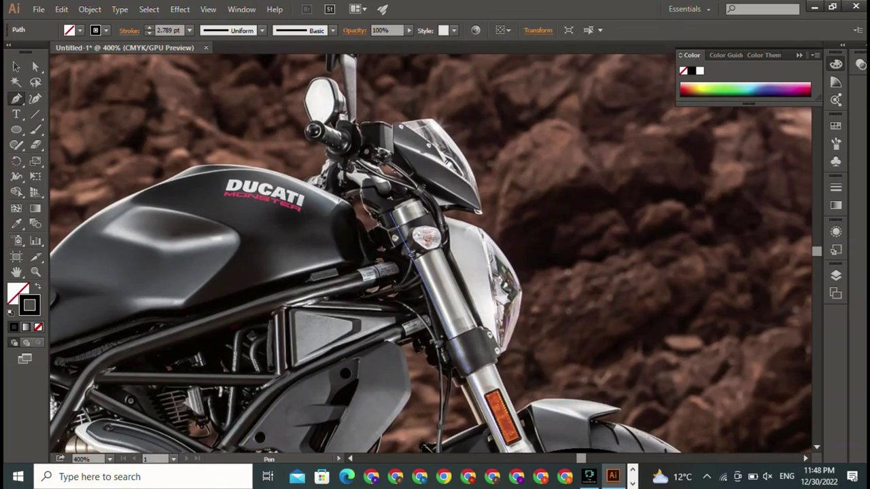
click(390, 214)
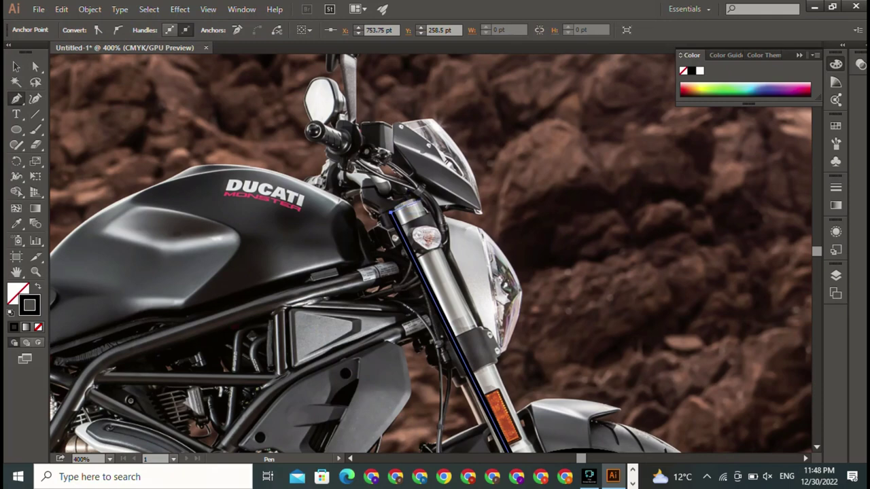
mouse_move(511, 451)
mouse_down()
mouse_move(303, 254)
mouse_move(257, 241)
mouse_up()
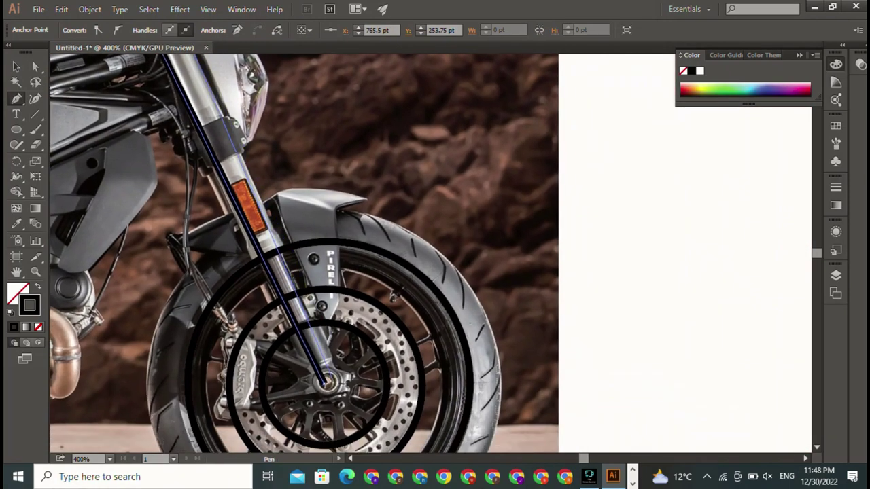
key(Escape)
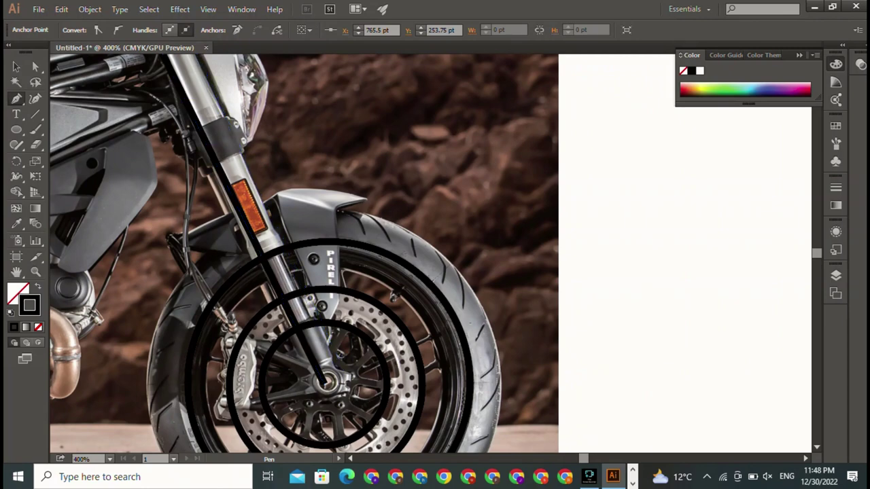
click(324, 380)
mouse_move(275, 108)
mouse_down()
mouse_move(386, 216)
mouse_move(436, 319)
mouse_move(563, 275)
mouse_up()
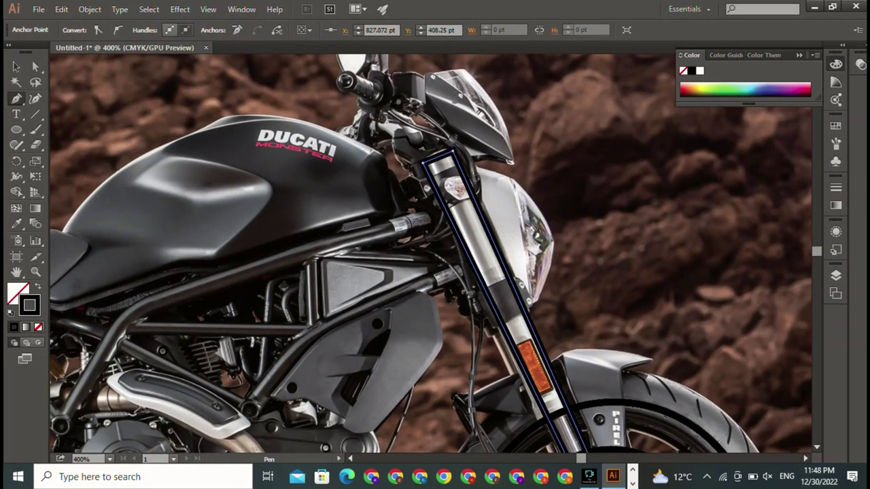
key(v)
key(ctrl+shift+a)
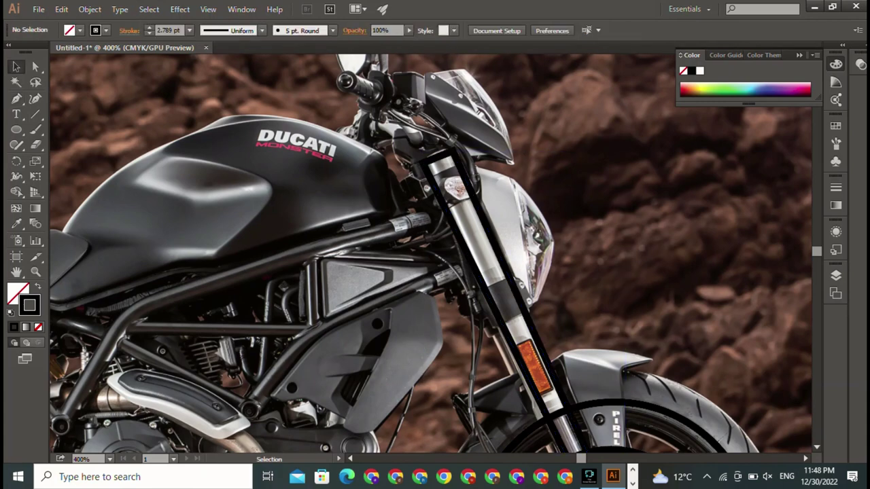
click(149, 33)
Step: Set the stroke weight to 3 pt and zoom in to 1200% on the tank
click(148, 33)
click(16, 99)
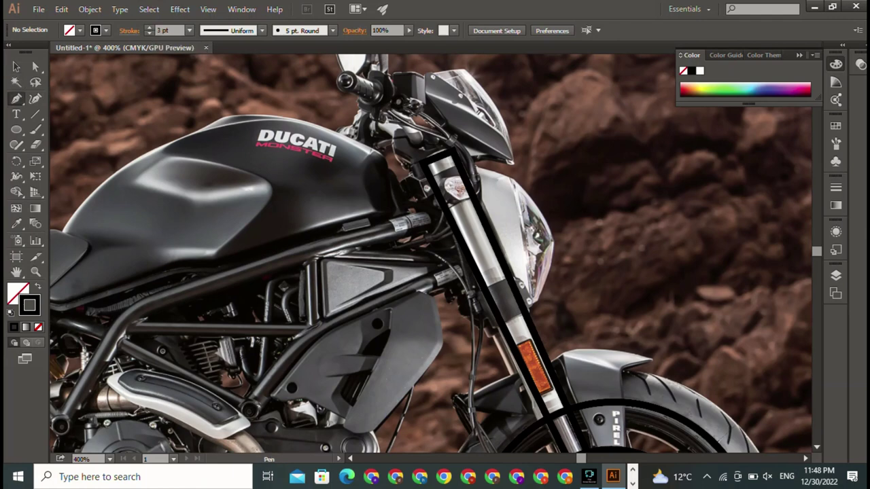
click(589, 477)
key(ctrl+equal)
key(ctrl+equal)
key(ctrl+equal)
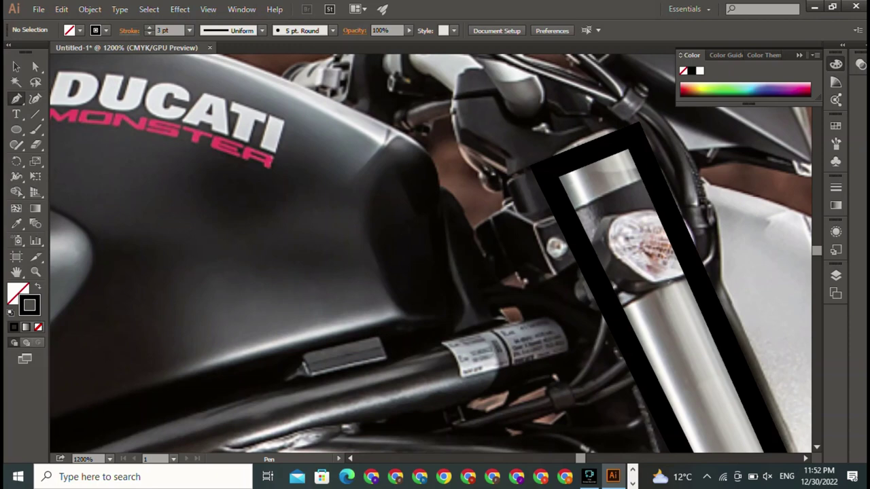
Step: Trace the tank's top edge as a curve ending in a sharp corner at the seat junction
click(500, 202)
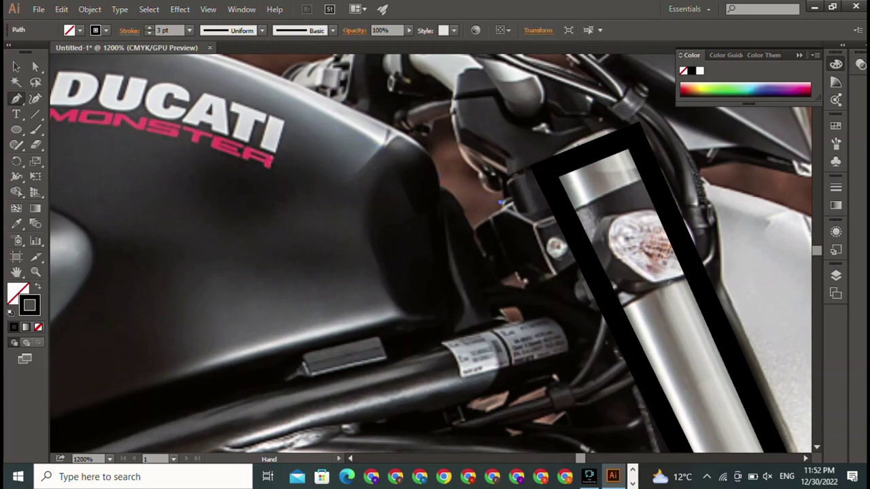
drag(381, 149, 590, 287)
mouse_move(174, 169)
mouse_down()
mouse_move(132, 209)
mouse_move(442, 200)
mouse_up()
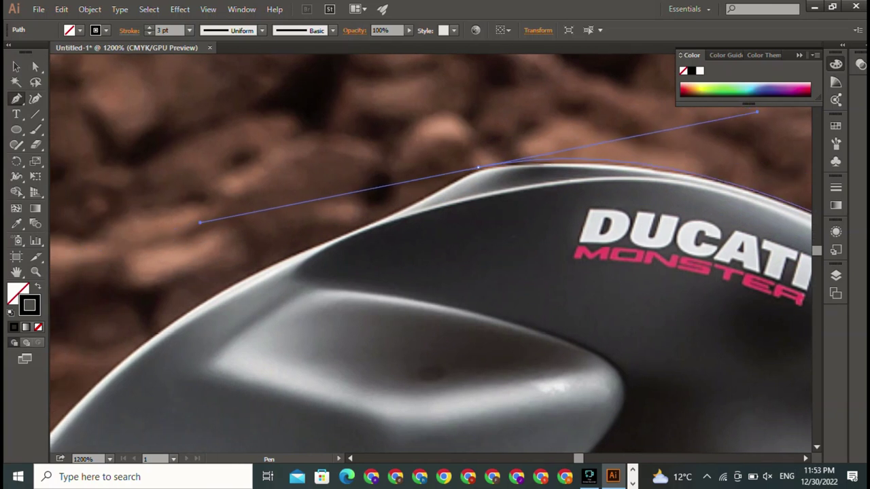
drag(748, 105, 751, 112)
mouse_move(340, 306)
mouse_down()
mouse_move(474, 243)
mouse_move(646, 109)
mouse_up()
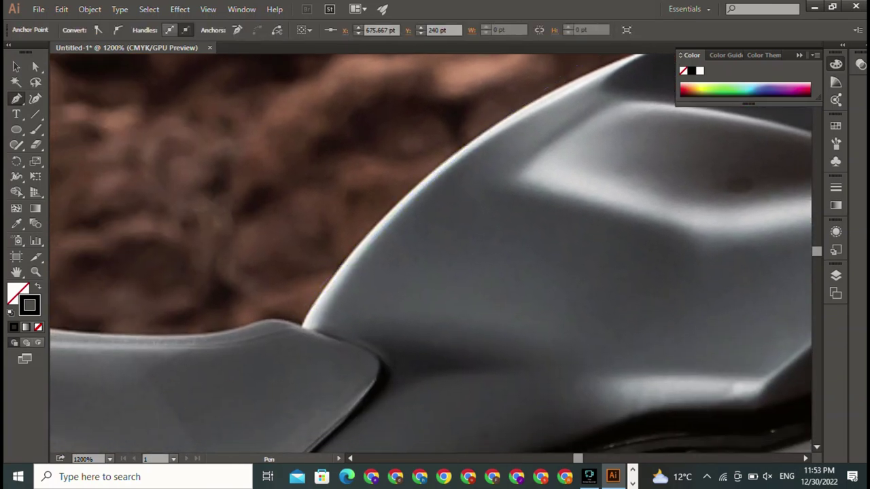
mouse_move(301, 323)
mouse_down()
mouse_move(342, 310)
mouse_move(294, 335)
mouse_up()
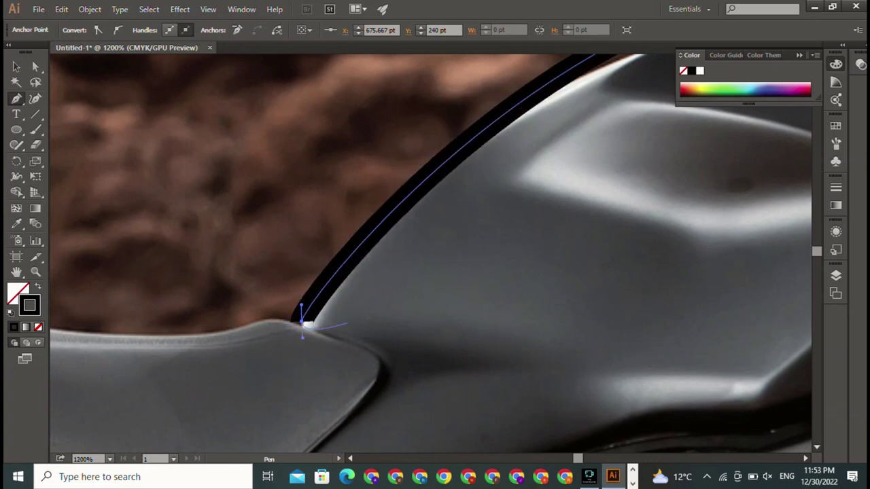
mouse_move(294, 334)
mouse_down()
mouse_move(31, 431)
mouse_move(63, 454)
mouse_move(195, 351)
mouse_move(227, 208)
mouse_up()
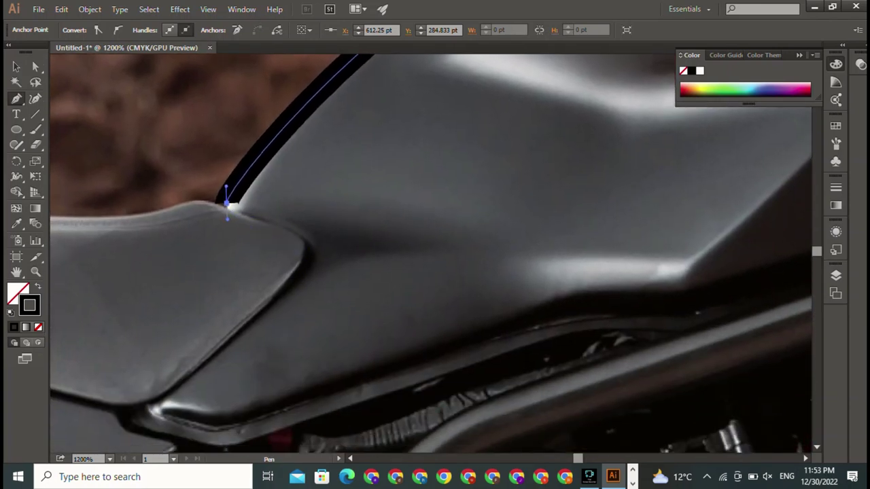
click(227, 205)
Step: Try placing curved anchors along the seat edge, undoing the misplaced ones
drag(299, 233, 373, 251)
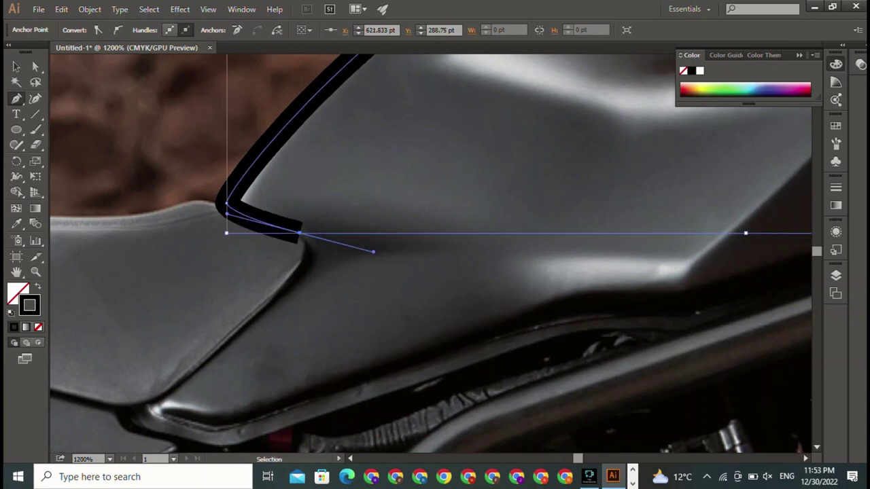
key(ctrl+z)
mouse_move(305, 242)
mouse_down()
mouse_move(349, 253)
mouse_move(307, 252)
mouse_move(328, 261)
mouse_up()
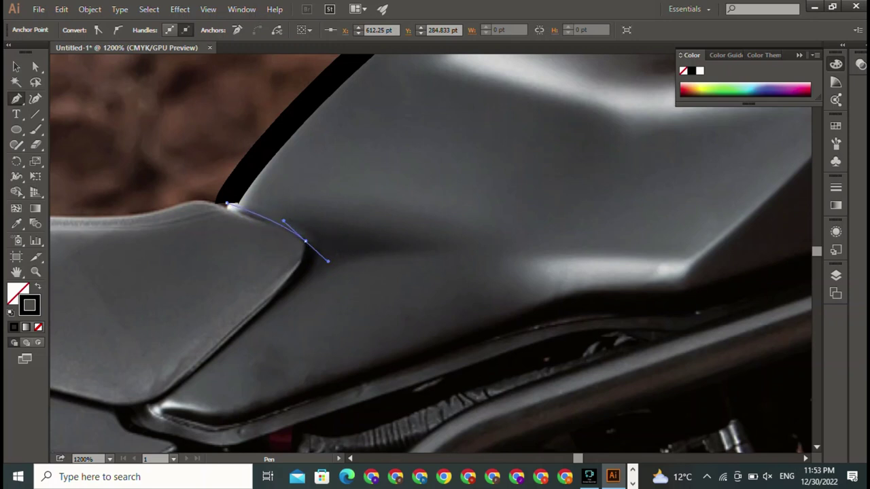
key(ctrl+z)
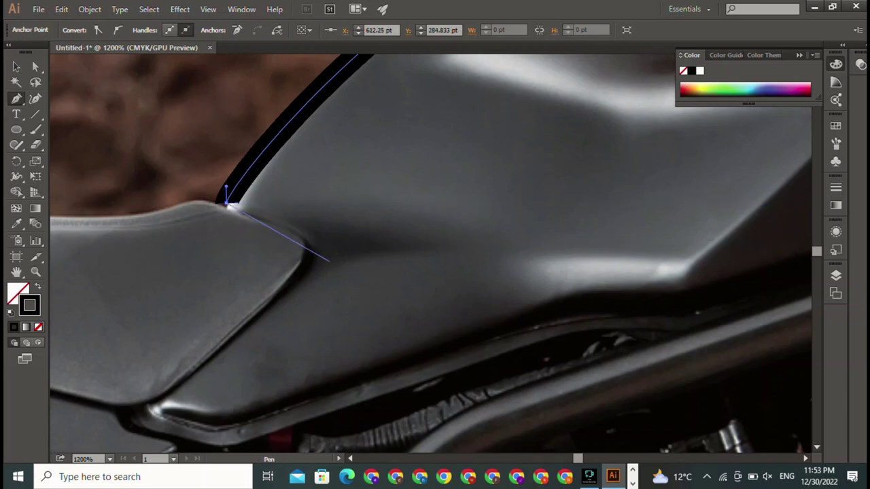
mouse_move(286, 283)
mouse_down()
mouse_move(338, 229)
mouse_move(320, 242)
mouse_move(337, 237)
mouse_up()
key(ctrl+z)
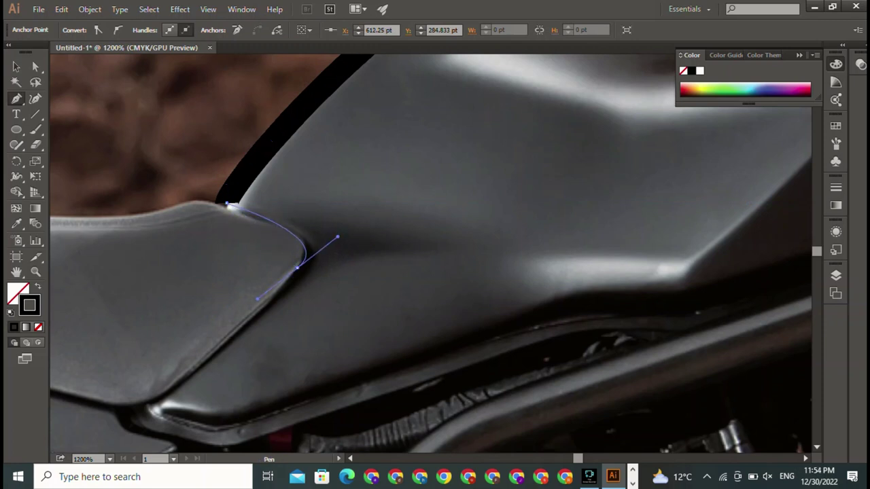
key(ctrl+z)
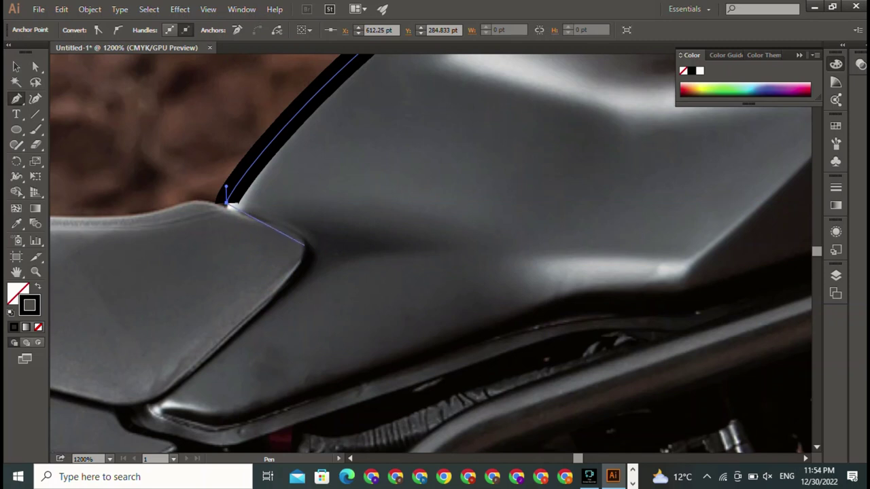
Step: Curve around the seat's front corner and end the outline at the tank's lower edge
drag(302, 260, 342, 212)
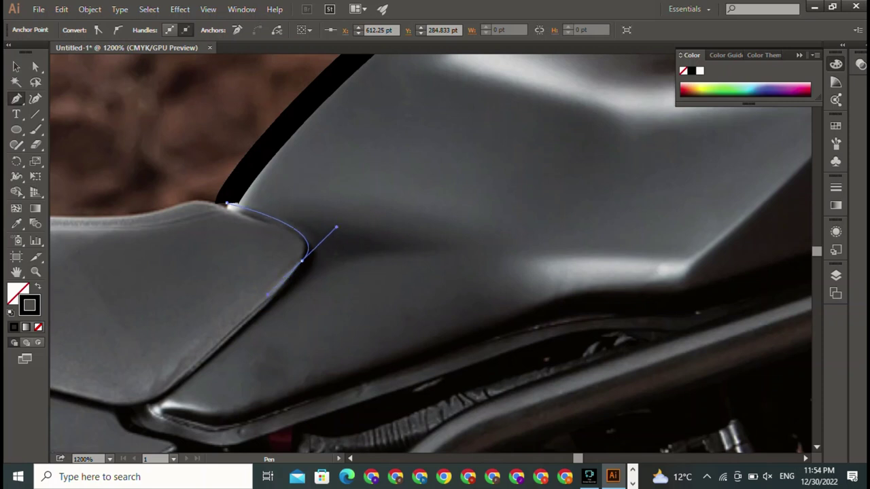
drag(342, 212, 320, 229)
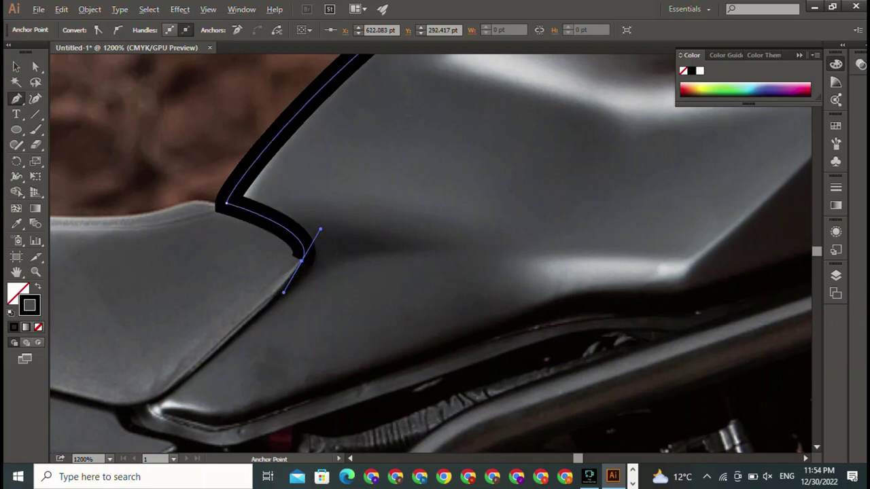
click(302, 261)
click(166, 401)
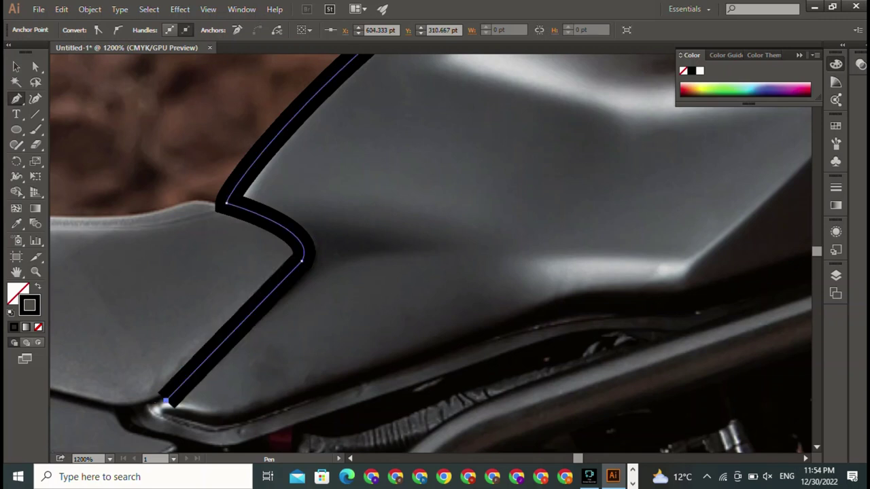
key(v)
key(ctrl+shift+a)
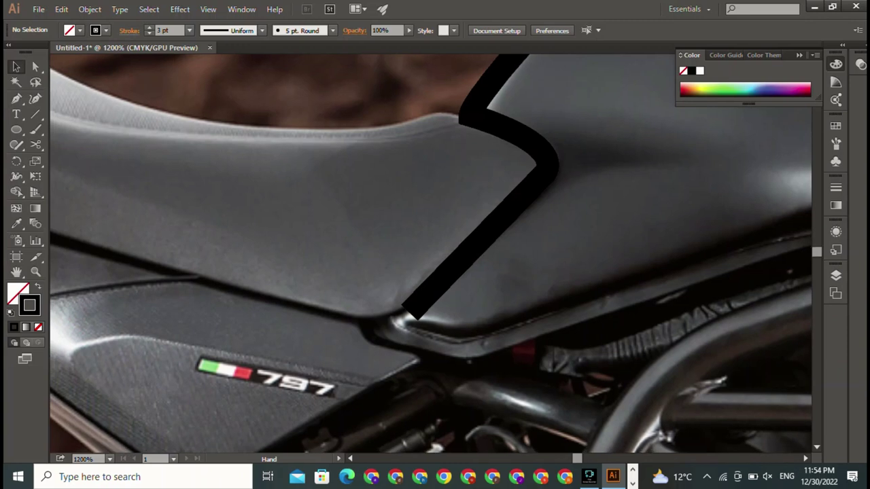
Step: At 600%, draw a curved line along the knee recess below the DUCATI logo, then deselect
drag(272, 374, 667, 299)
key(ctrl+minus)
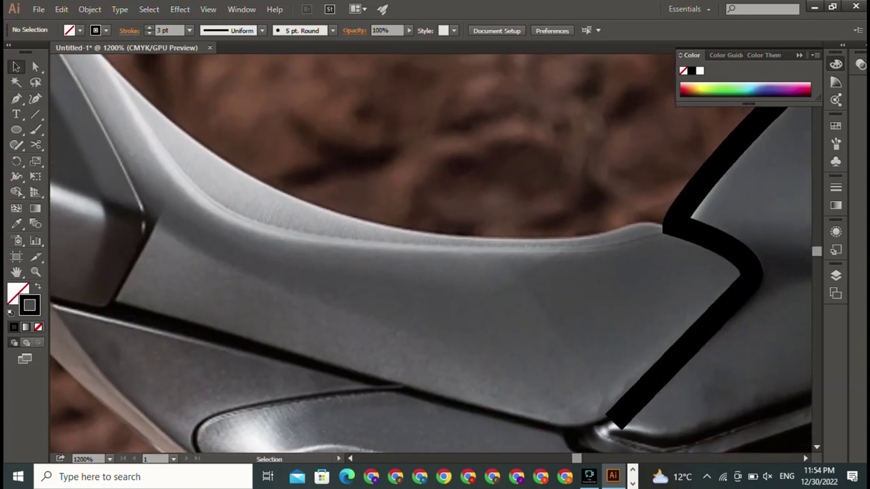
key(ctrl+minus)
mouse_move(544, 306)
mouse_down()
mouse_move(290, 291)
mouse_move(309, 326)
mouse_up()
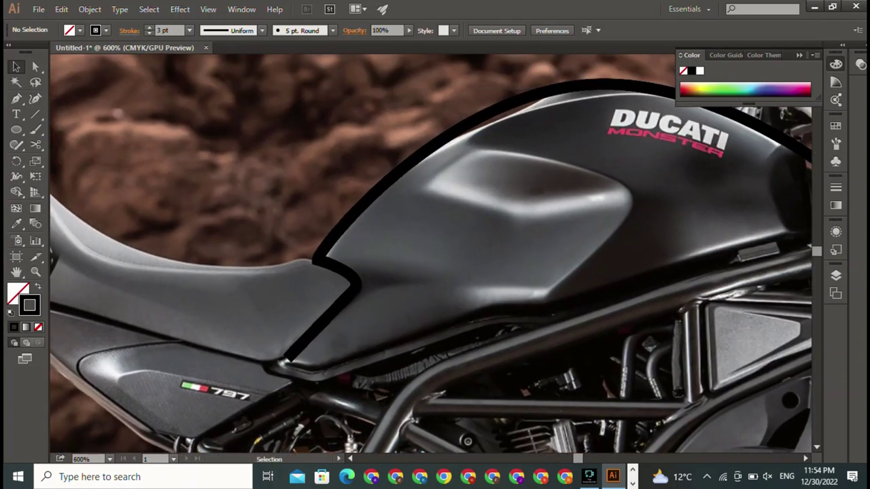
key(p)
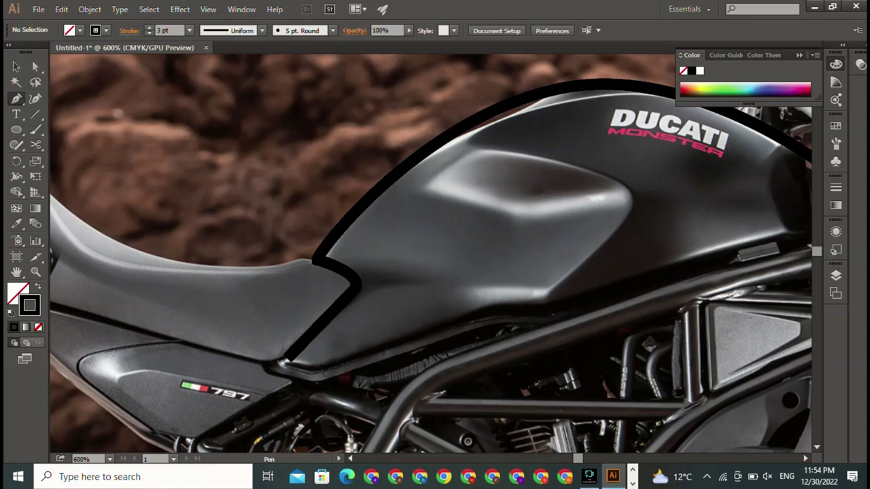
click(481, 148)
drag(632, 202, 612, 244)
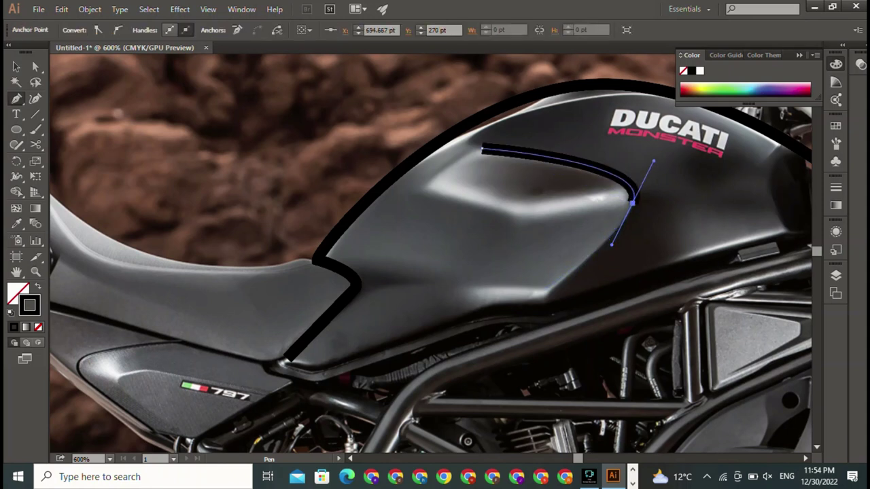
drag(552, 289, 493, 331)
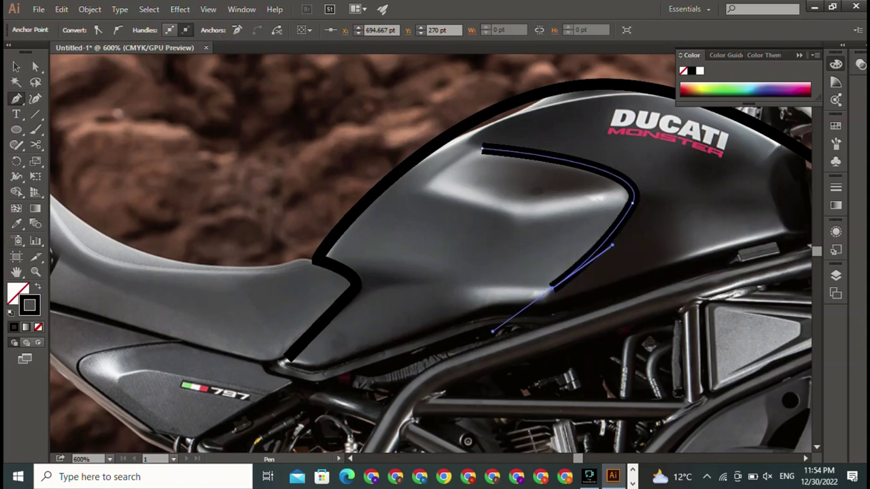
key(v)
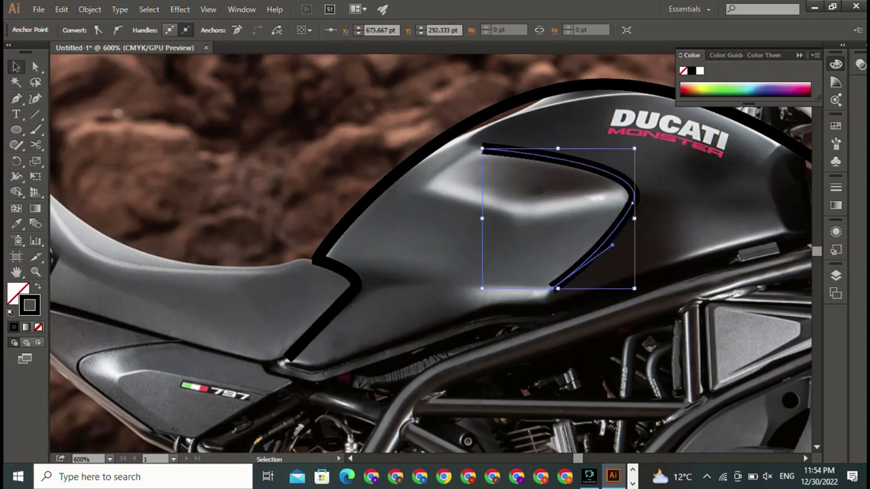
key(ctrl+shift+a)
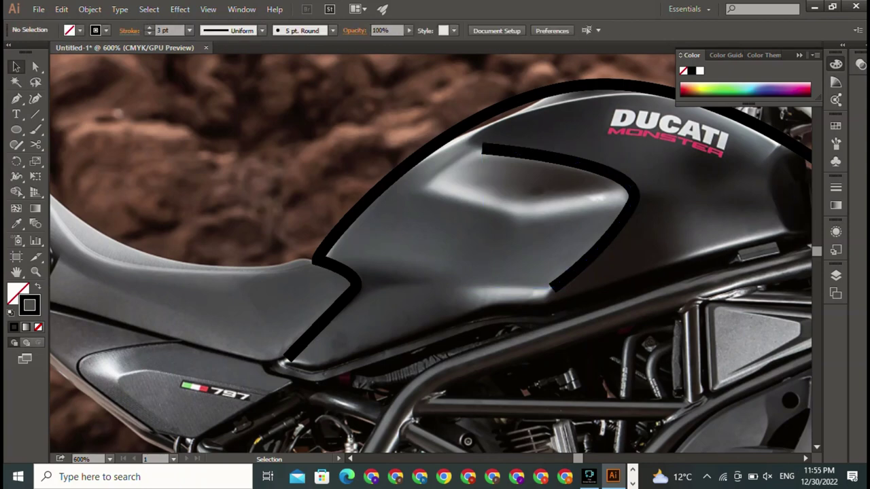
drag(476, 306, 292, 143)
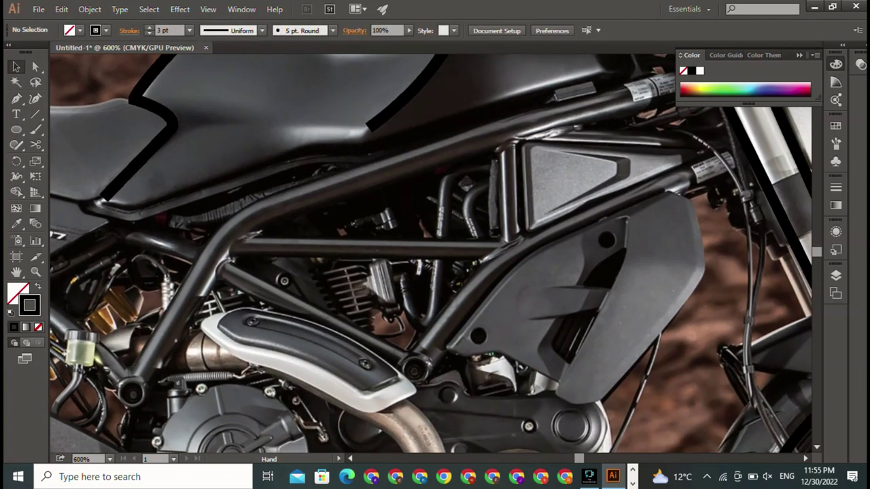
Step: Trace the upper and diagonal frame tubes, making a sharp corner at the tube joint
key(p)
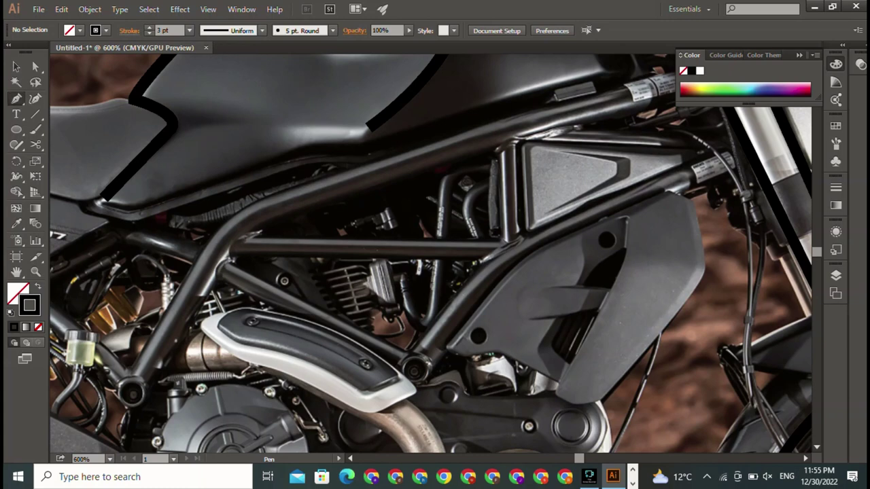
click(258, 219)
click(639, 97)
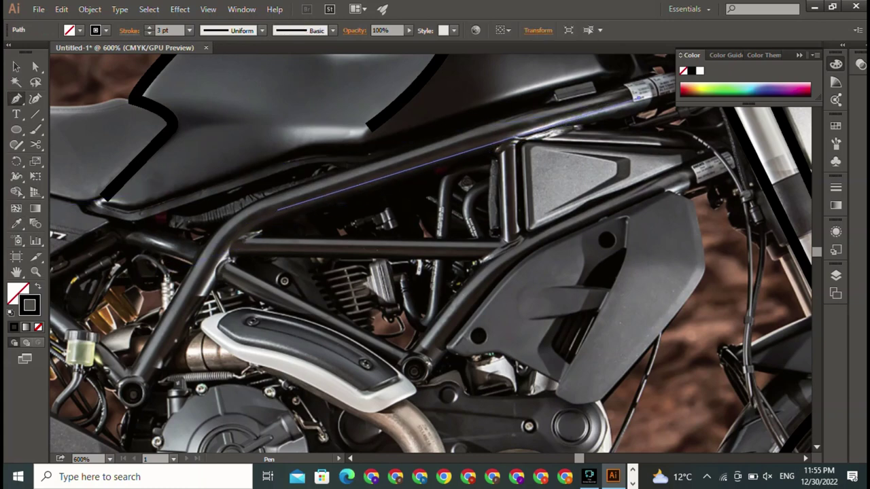
click(227, 260)
key(ctrl+z)
key(ctrl+z)
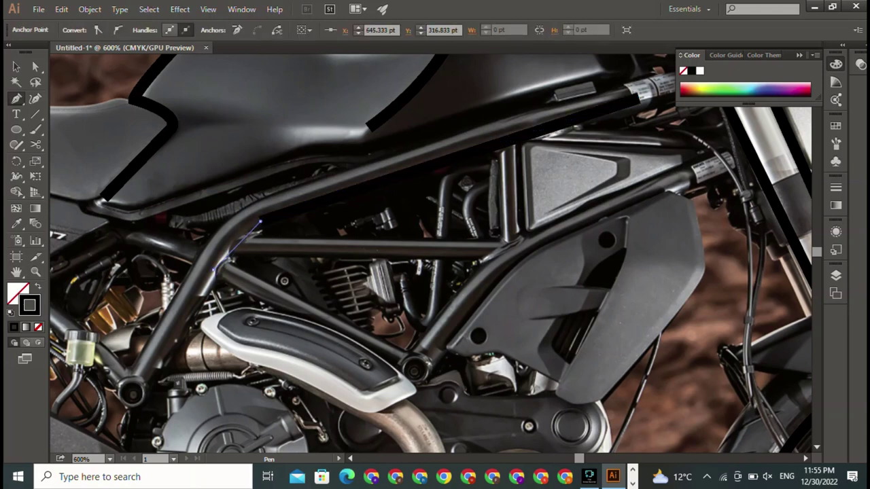
drag(215, 271, 187, 353)
drag(191, 309, 215, 286)
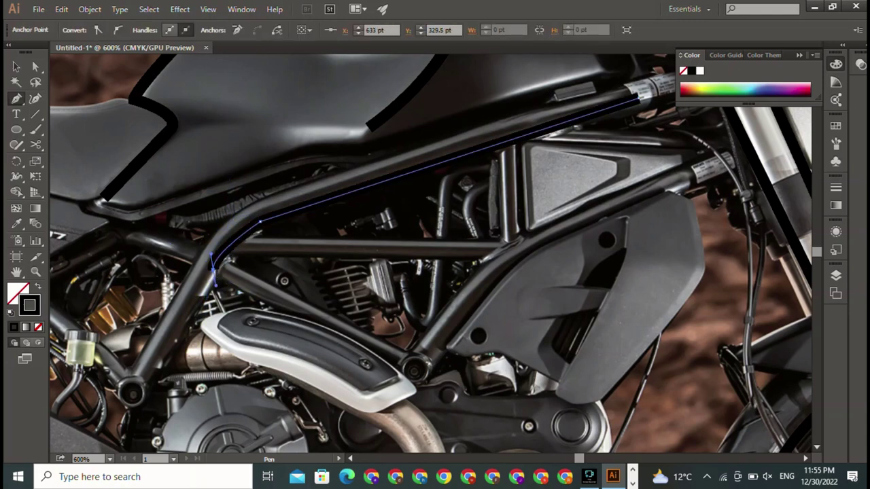
click(212, 270)
Step: Run the outline along the lower tube and back to its start, closing the frame shape
click(413, 372)
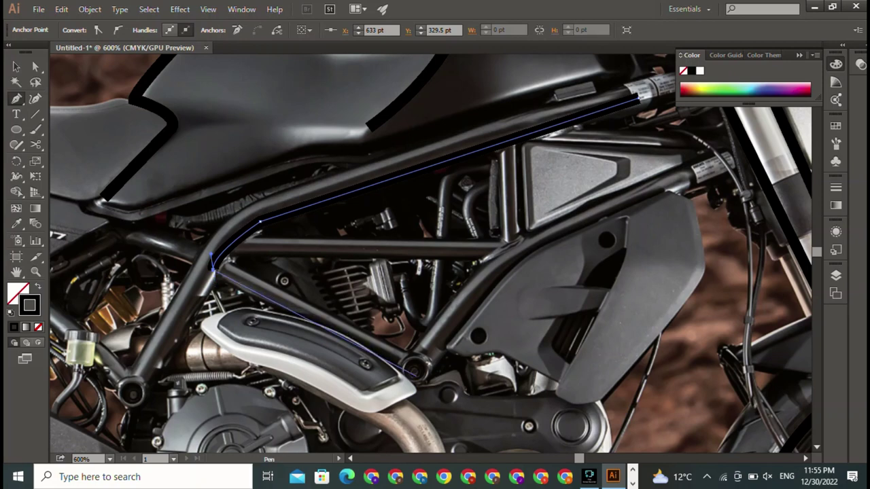
drag(517, 253, 544, 253)
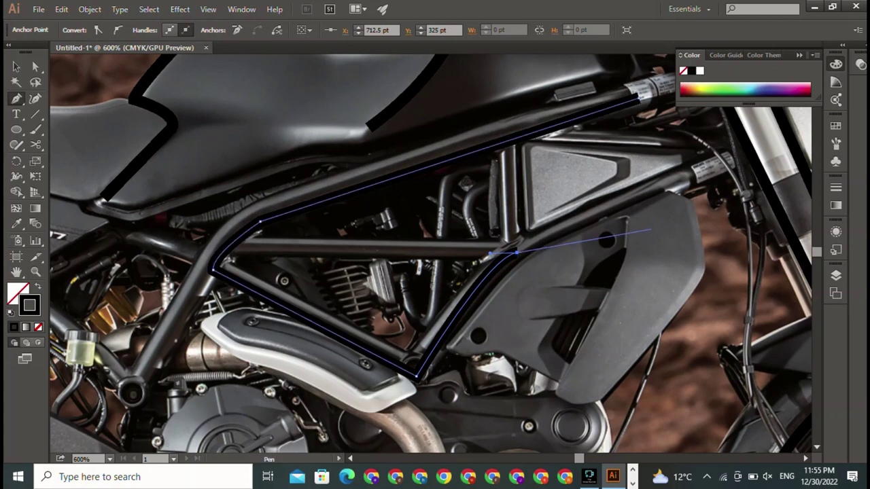
click(702, 170)
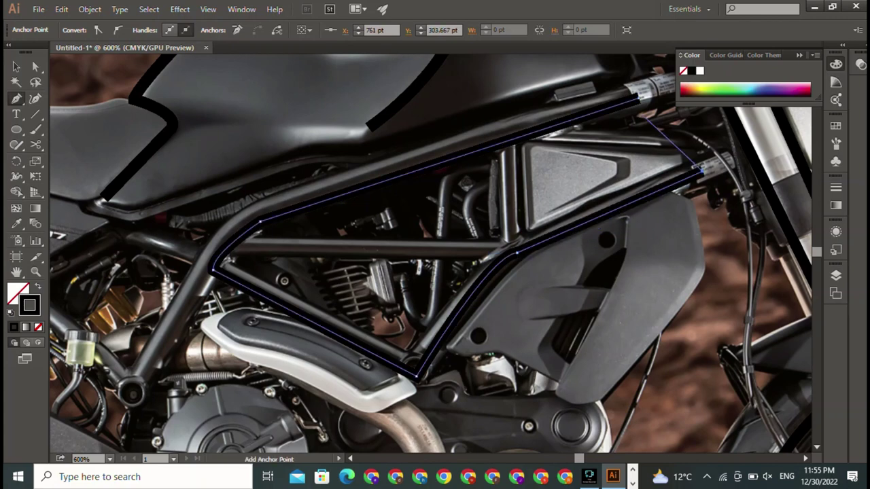
click(639, 99)
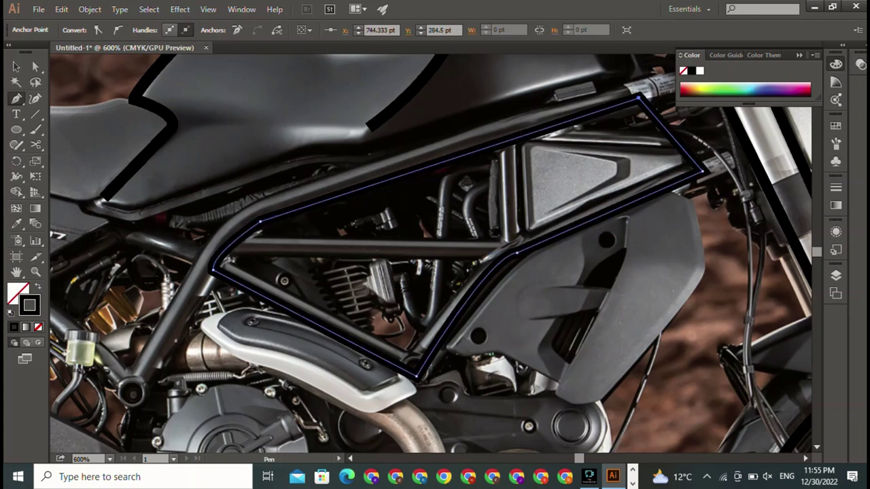
drag(340, 306, 564, 204)
click(16, 66)
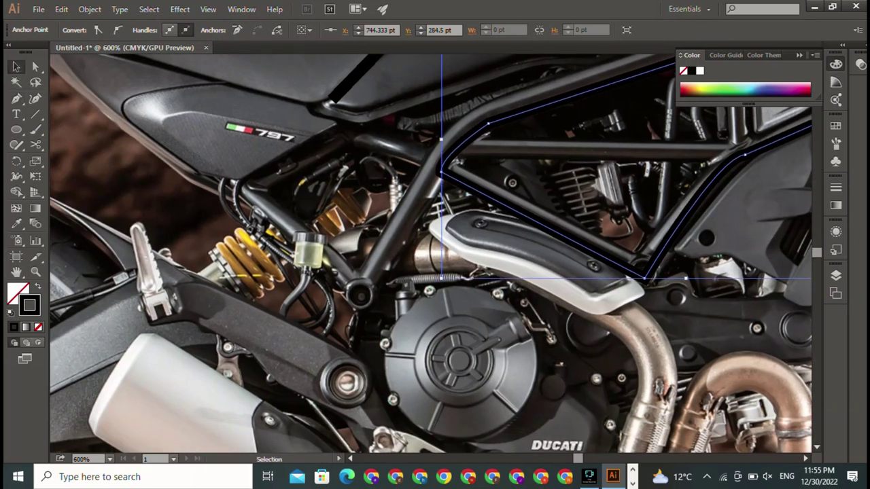
key(ctrl+shift+a)
mouse_move(435, 244)
mouse_down()
mouse_move(546, 381)
mouse_move(577, 369)
mouse_up()
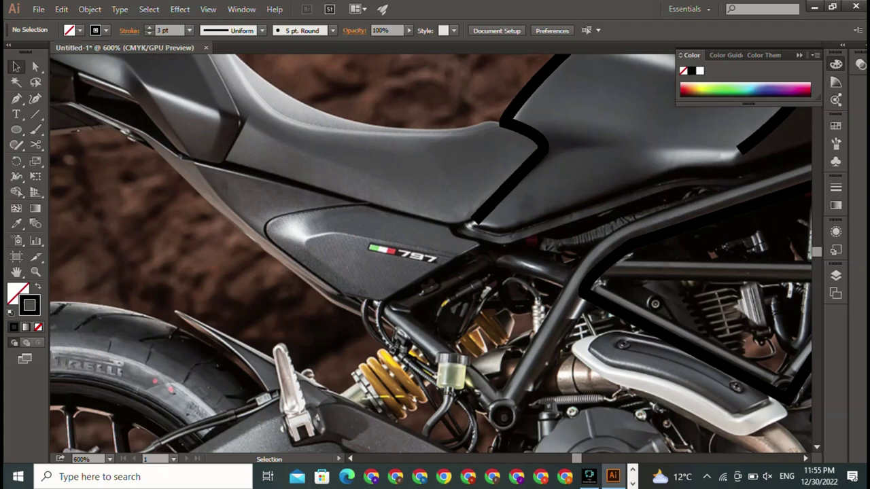
Step: At 300%, trace the seat top from the tank edge back to a corner at the tail tip
key(ctrl+minus)
key(ctrl+minus)
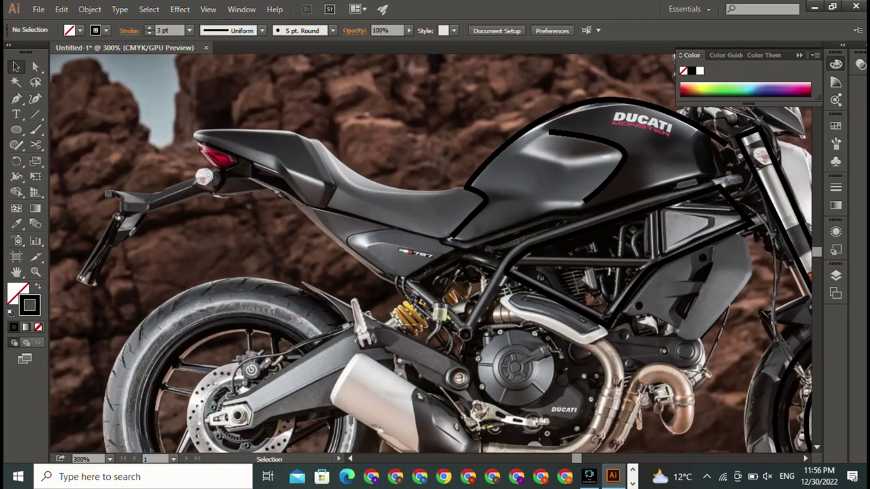
key(p)
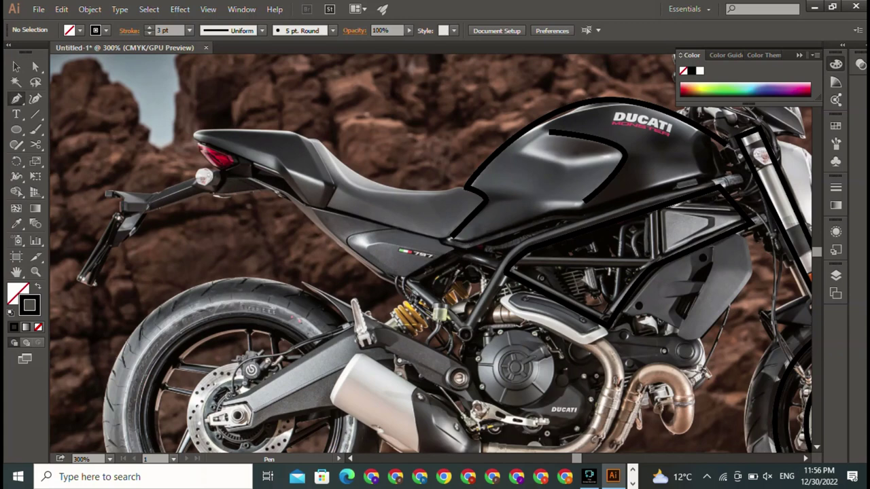
click(451, 187)
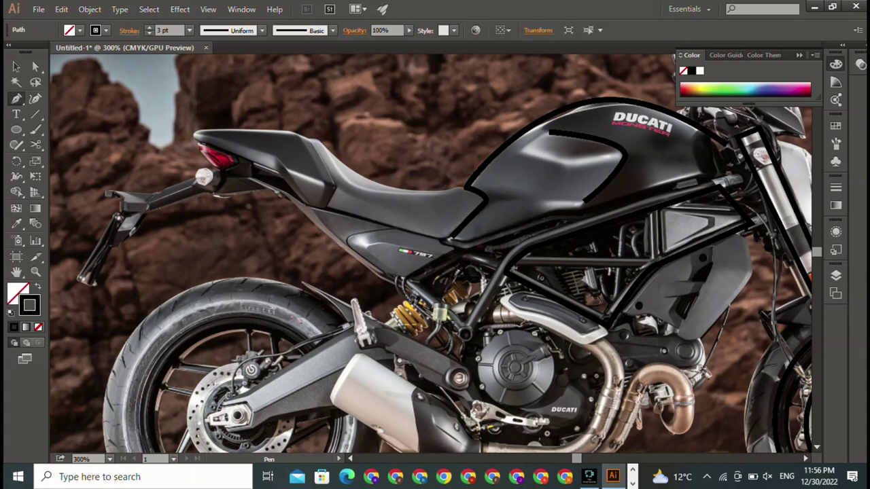
mouse_move(317, 141)
mouse_down()
mouse_move(254, 90)
mouse_move(246, 124)
mouse_move(255, 129)
mouse_up()
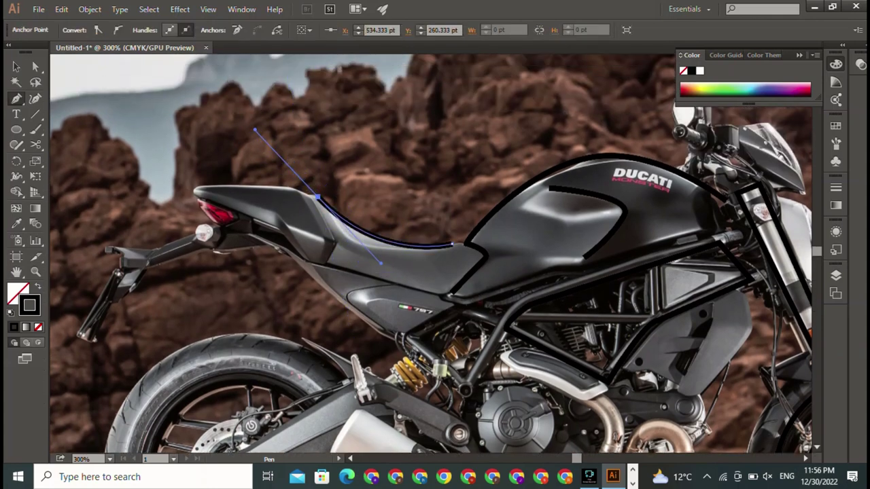
click(317, 197)
mouse_move(194, 188)
mouse_down()
mouse_move(166, 204)
mouse_move(129, 207)
mouse_up()
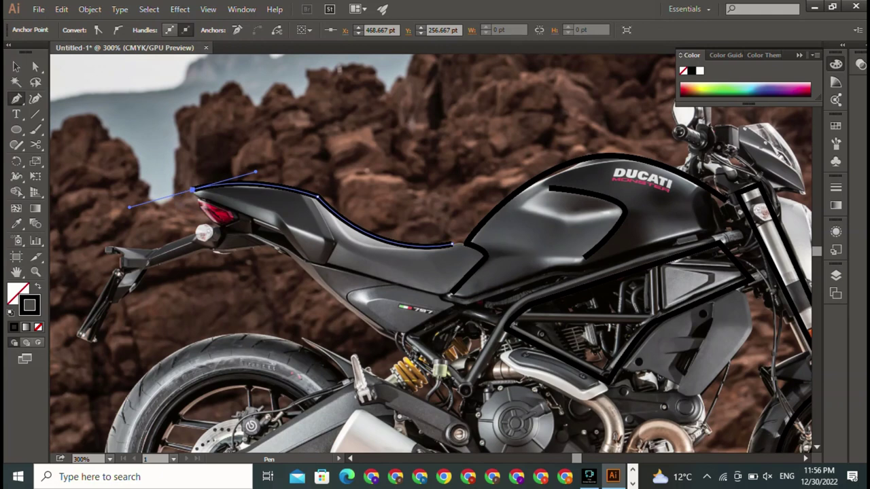
click(194, 191)
Step: Curve back along the tail underside and seat's lower edge, closing the seat outline
drag(276, 226, 323, 240)
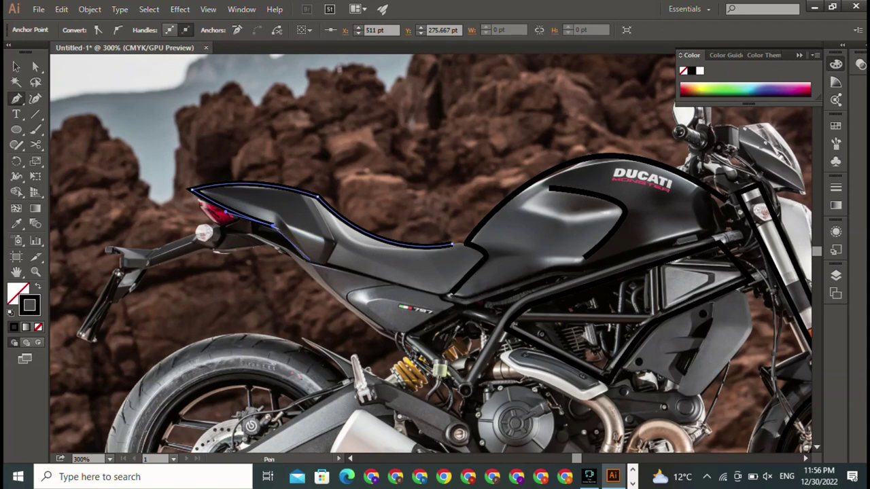
drag(310, 259, 340, 270)
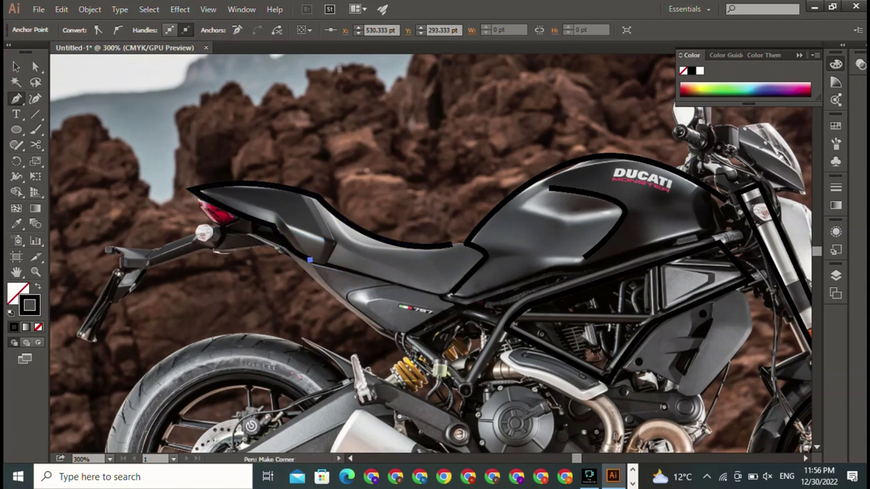
drag(442, 297, 476, 306)
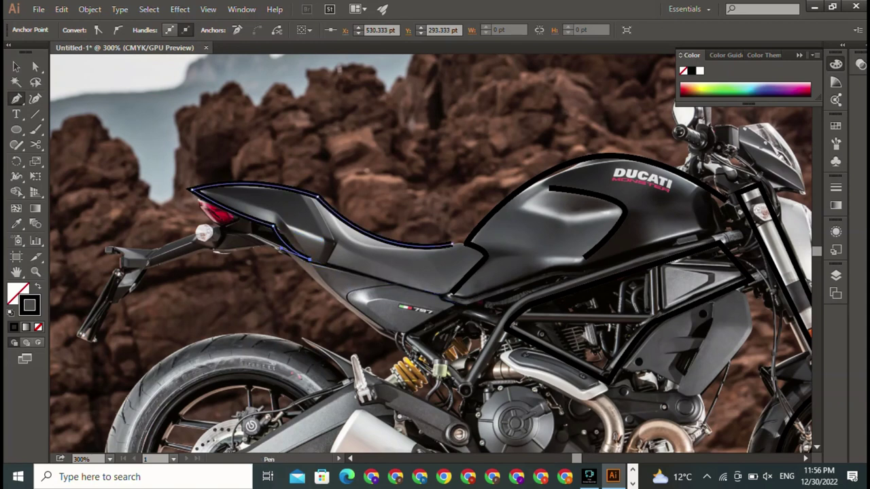
click(470, 258)
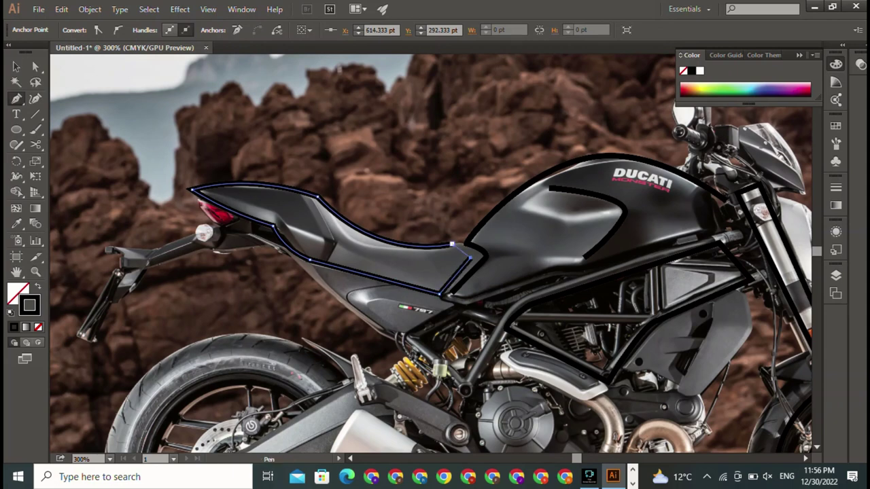
click(452, 244)
mouse_move(431, 255)
mouse_down()
mouse_move(493, 230)
mouse_move(528, 198)
mouse_up()
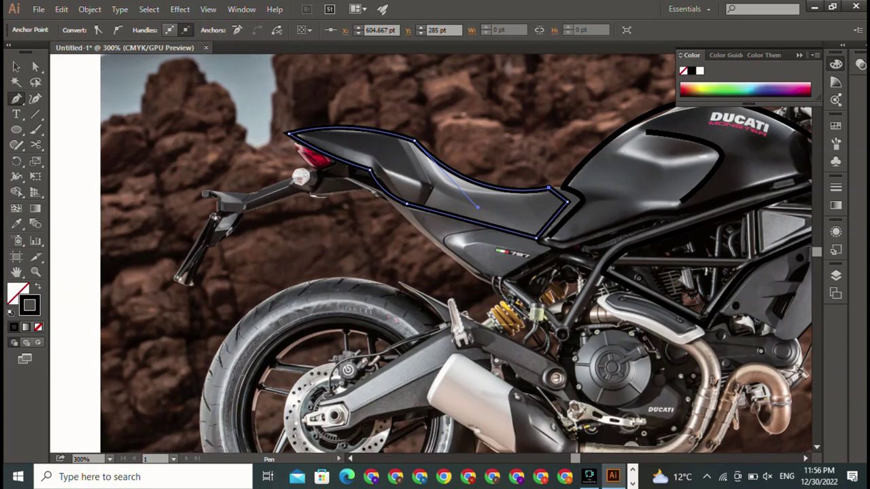
Step: Outline from under the tail light down the number-plate bracket to its bottom corner
click(361, 187)
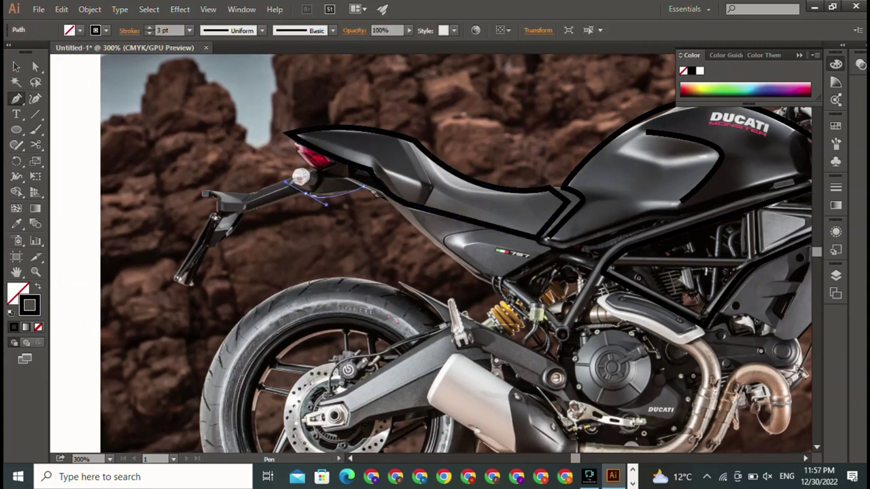
drag(306, 193, 342, 204)
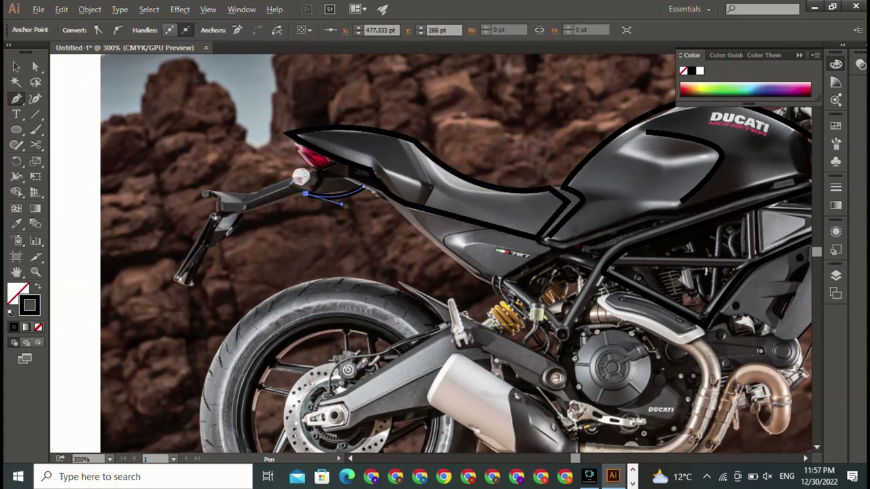
mouse_move(243, 211)
mouse_down()
mouse_move(231, 232)
mouse_move(182, 253)
mouse_up()
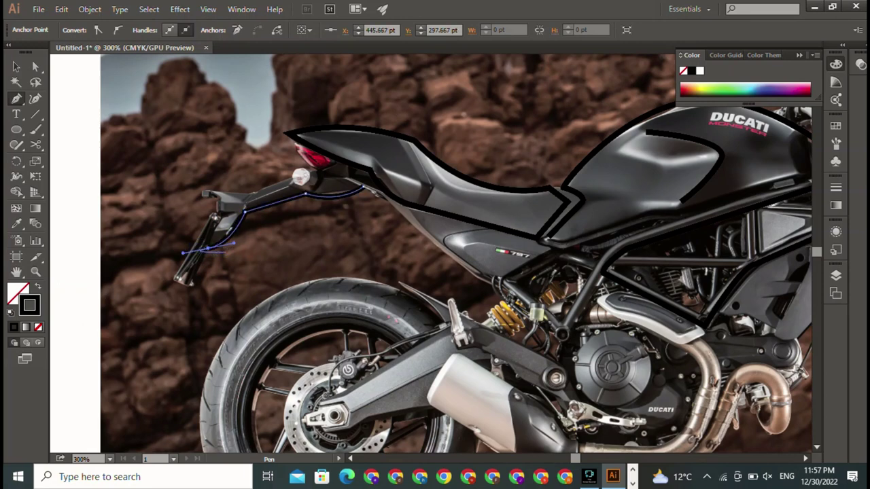
click(208, 248)
click(193, 284)
click(190, 289)
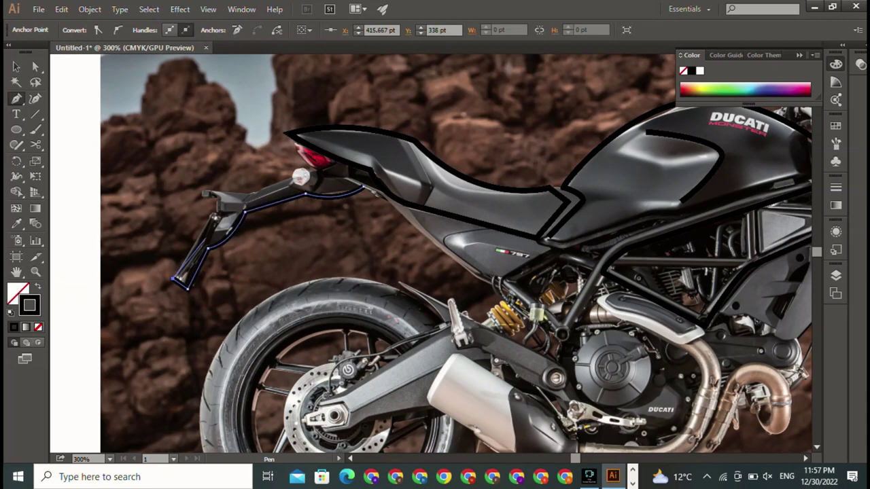
Step: Continue the bracket outline back up along its arm toward the tail light
click(171, 281)
click(214, 212)
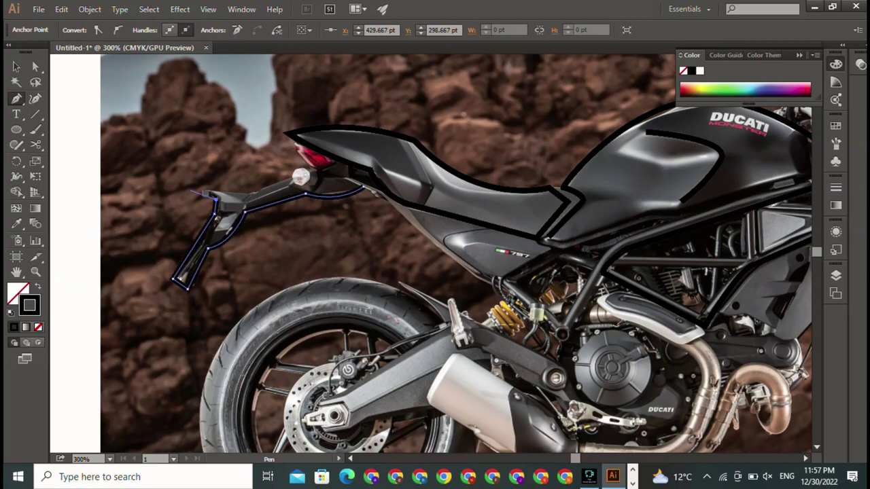
click(200, 189)
click(256, 194)
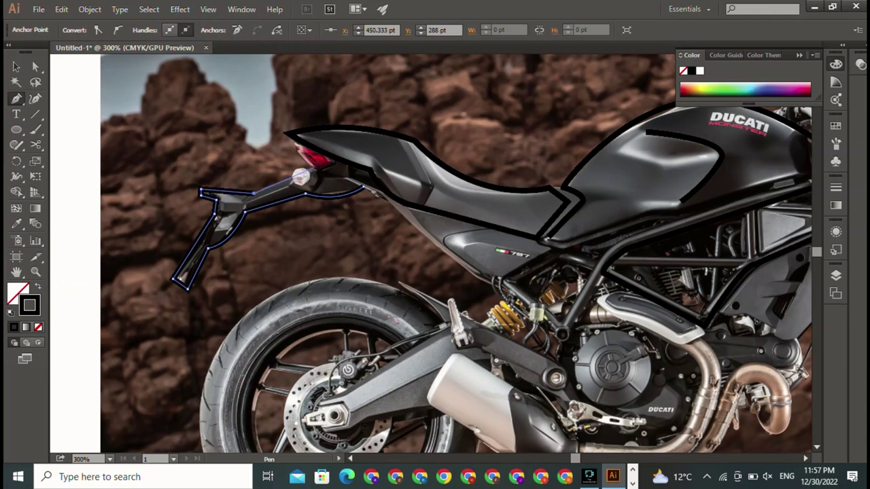
click(325, 171)
click(363, 188)
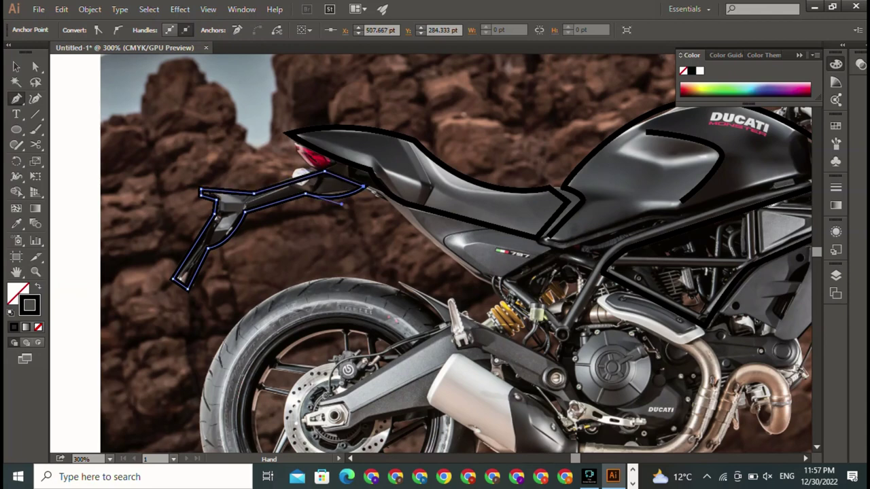
Step: Trace the swingarm's upper edge from the rear axle over its top to the pivot
mouse_move(517, 272)
mouse_down()
mouse_move(381, 214)
mouse_move(299, 146)
mouse_up()
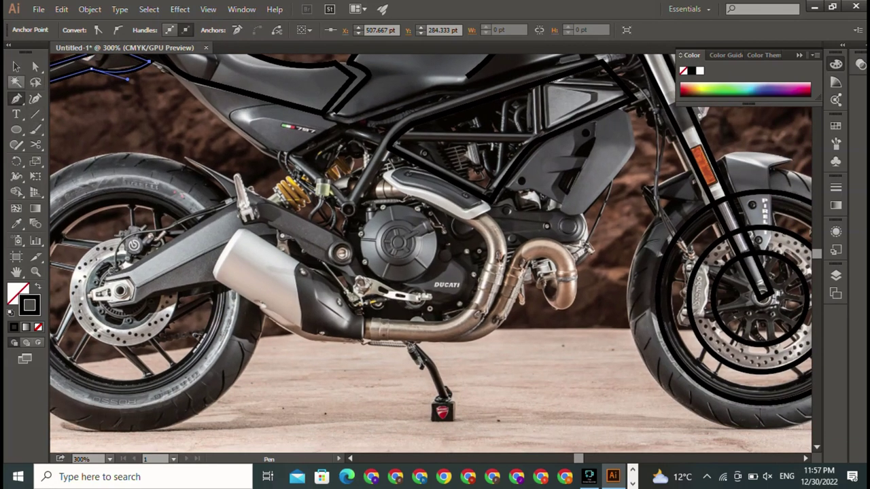
key(v)
key(ctrl+shift+a)
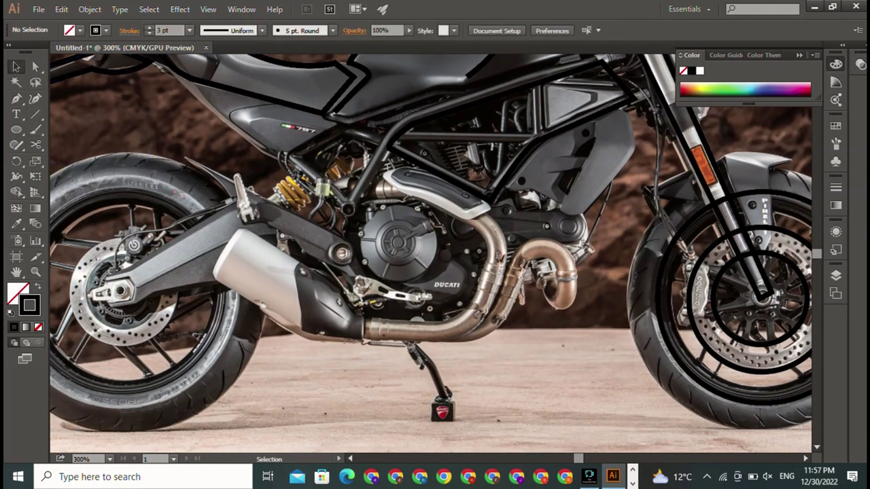
key(p)
click(109, 277)
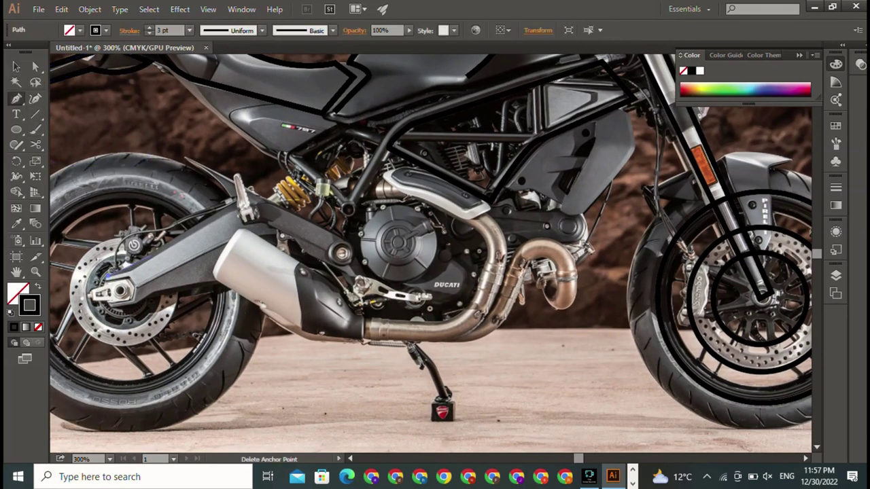
drag(231, 201, 270, 233)
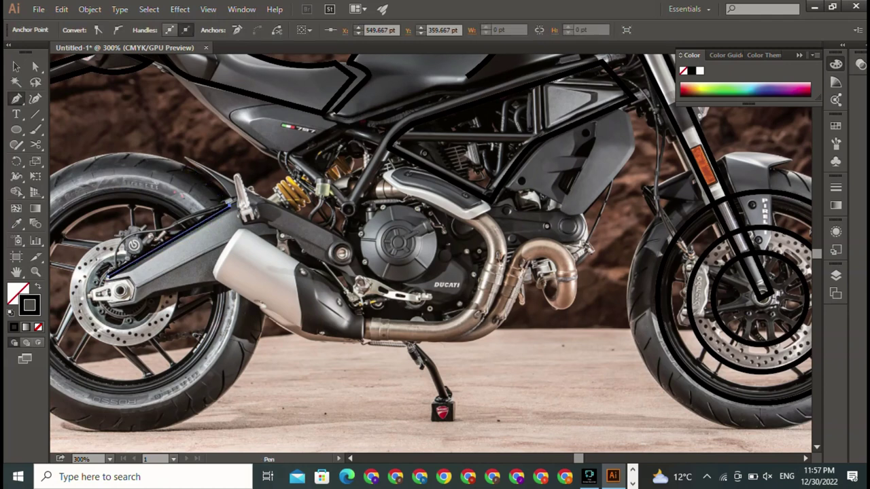
drag(185, 158, 132, 129)
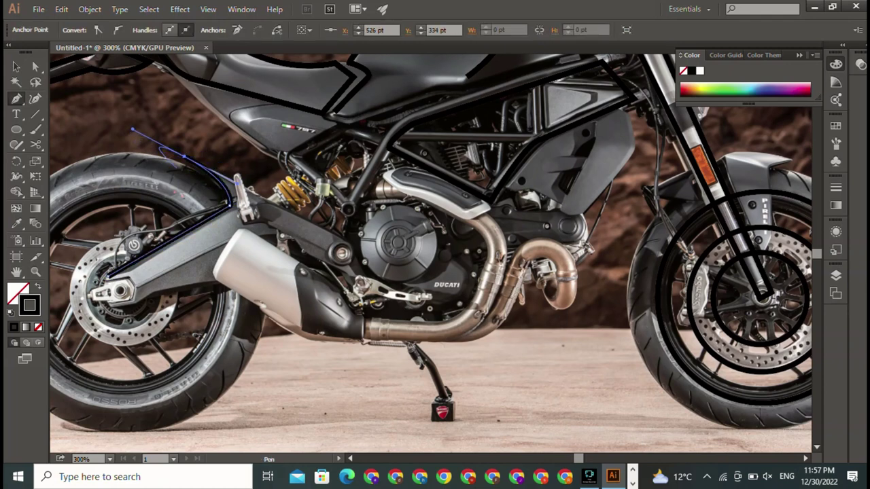
click(185, 158)
click(344, 238)
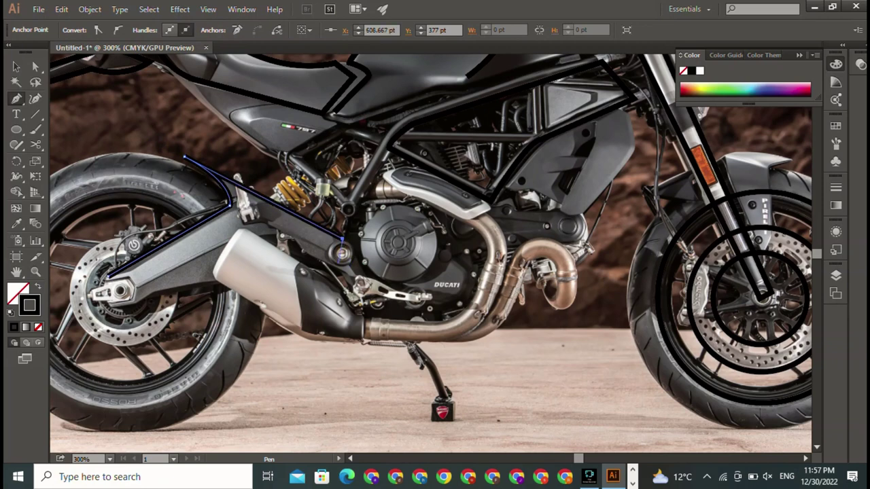
ctrl+click(304, 251)
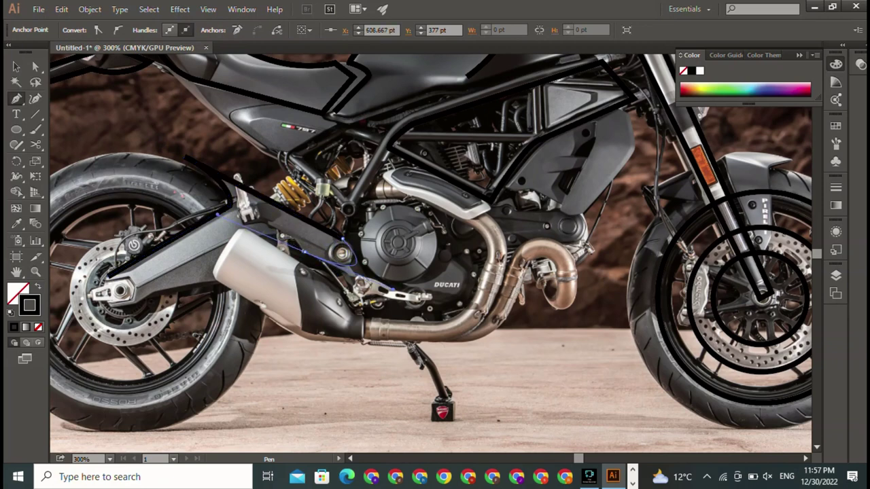
Step: Trace the swingarm underside back around the rear axle and close the outline
click(237, 234)
ctrl+click(299, 248)
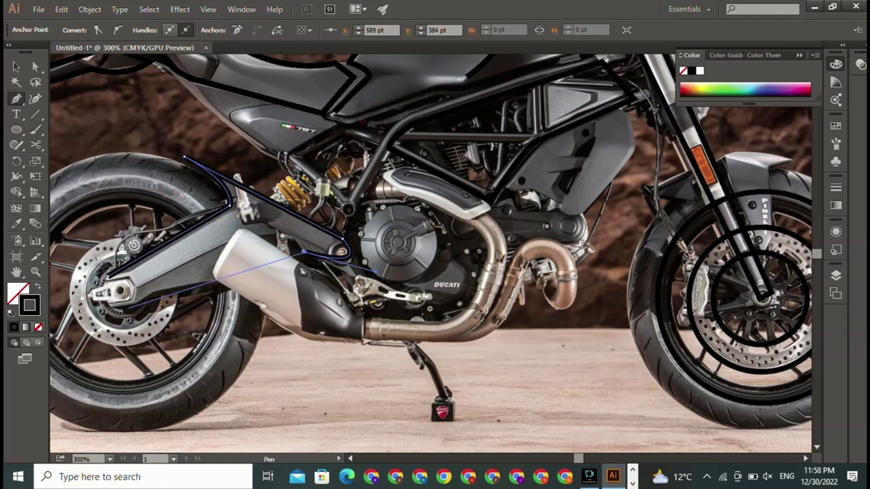
drag(208, 281, 171, 310)
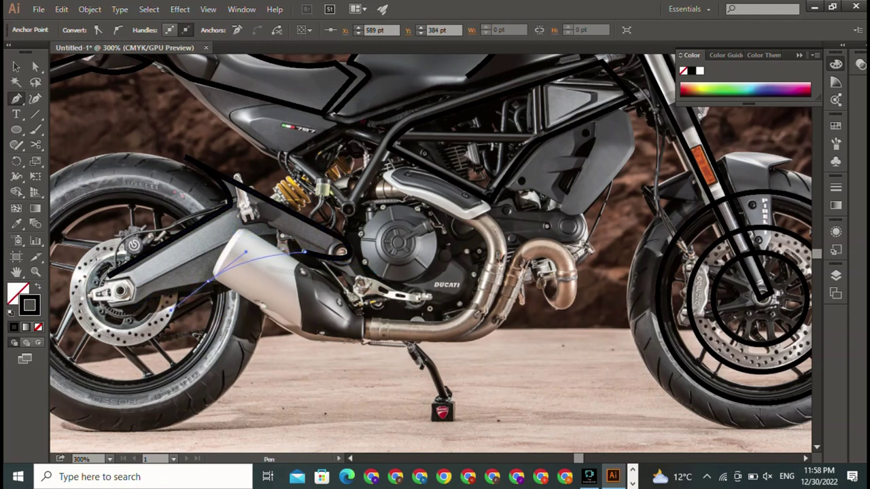
click(157, 293)
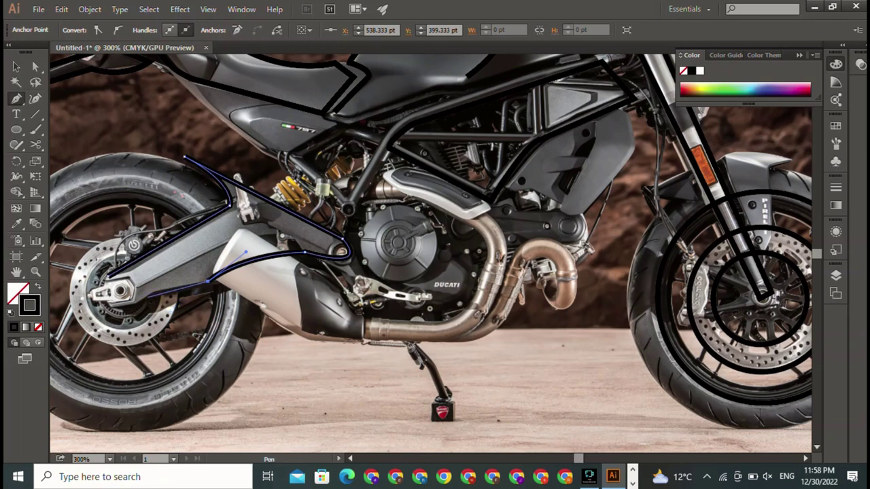
click(152, 294)
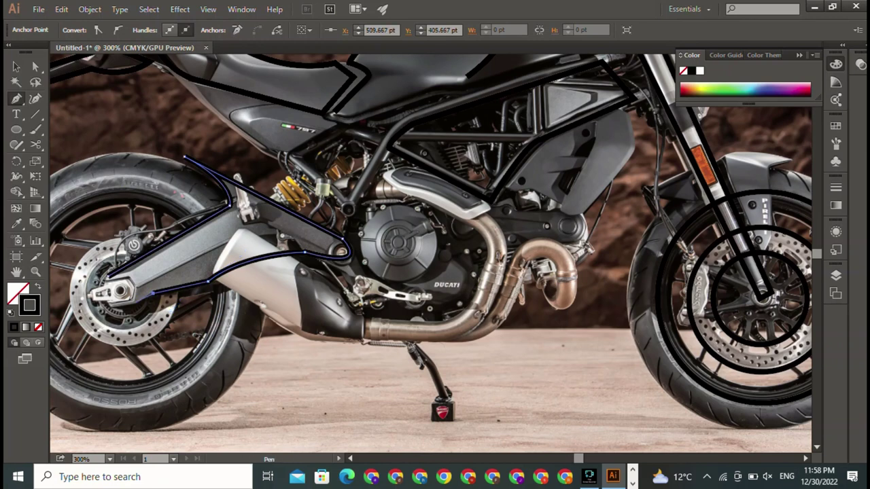
click(131, 303)
click(109, 307)
click(108, 276)
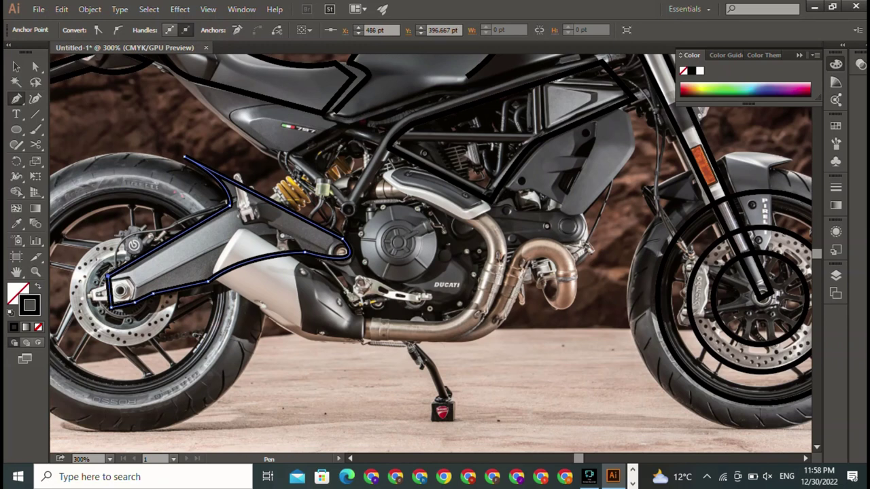
drag(435, 272, 312, 264)
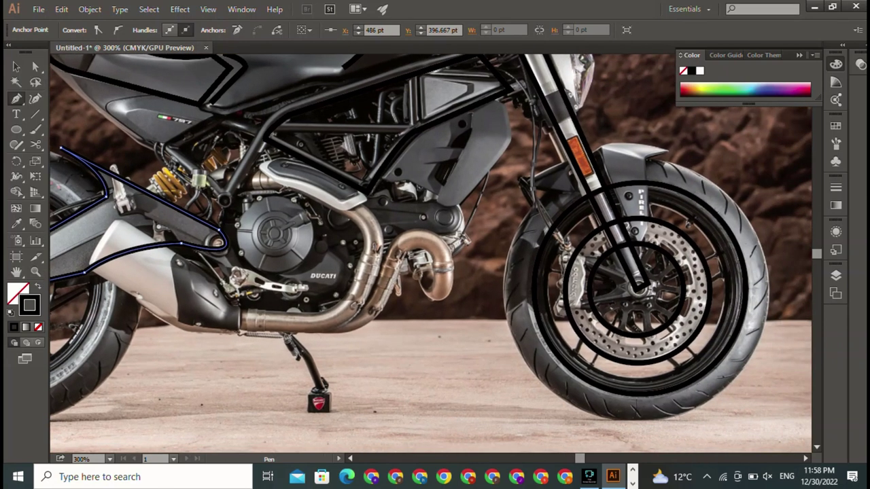
Step: Fit a circle about 38.7 pt wide with a 3.164 pt stroke over the round engine cover
key(l)
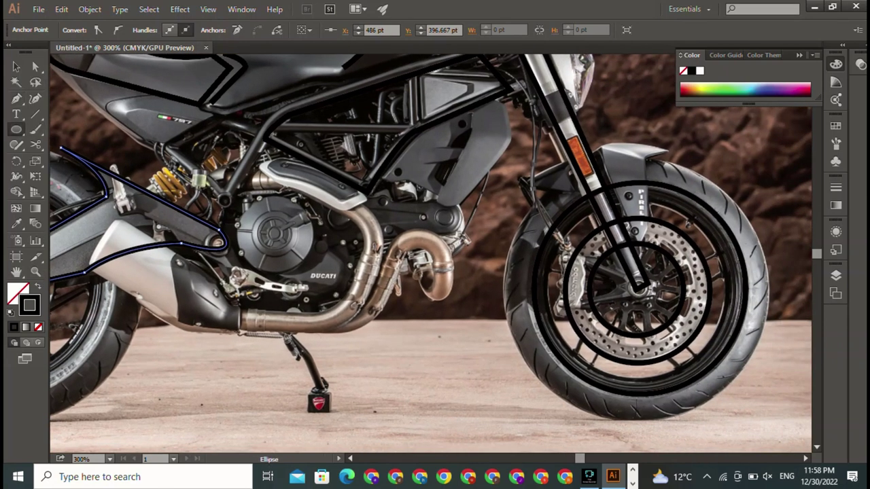
mouse_move(259, 221)
mouse_down()
mouse_move(311, 271)
mouse_move(290, 252)
mouse_move(334, 279)
mouse_move(321, 272)
mouse_up()
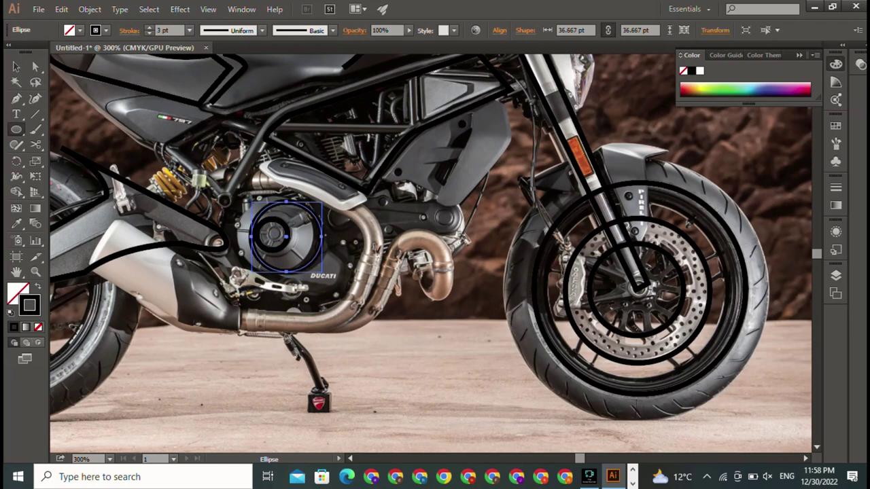
drag(286, 237, 271, 234)
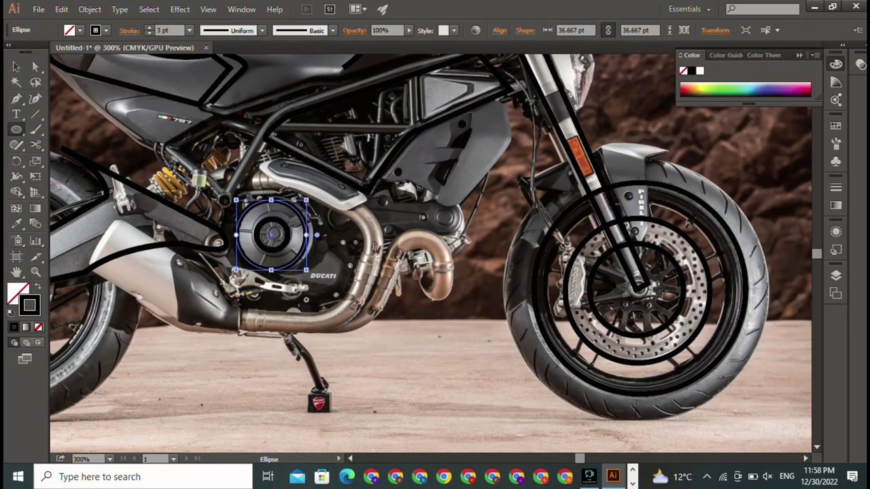
drag(307, 270, 312, 275)
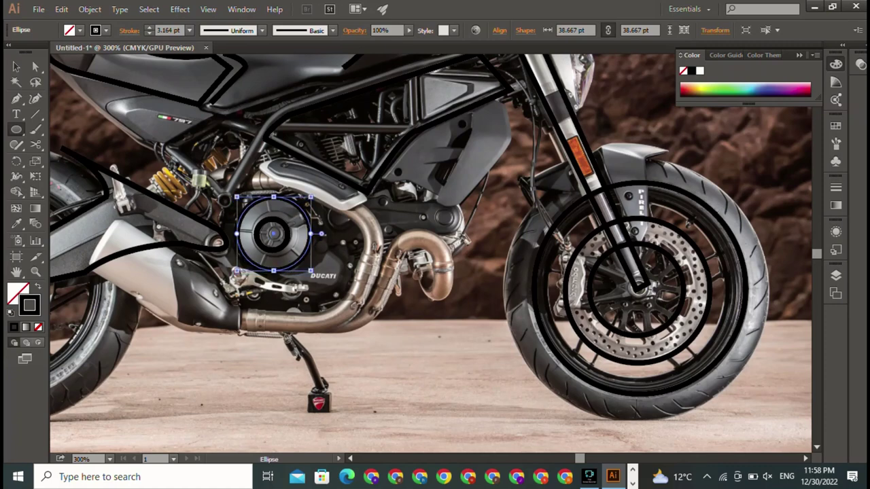
key(Right)
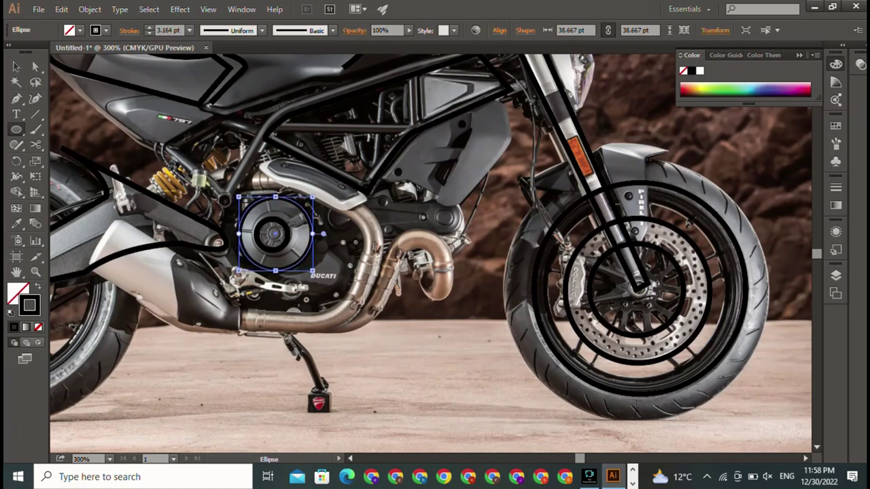
drag(272, 272, 306, 254)
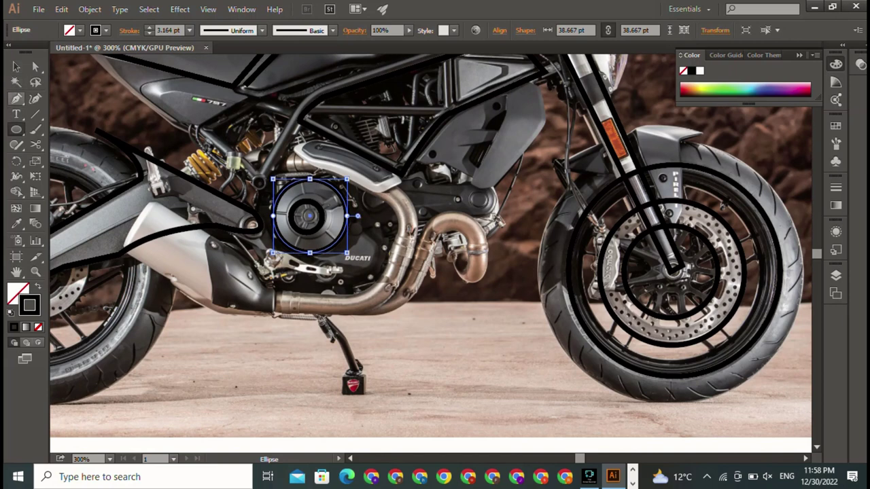
click(16, 99)
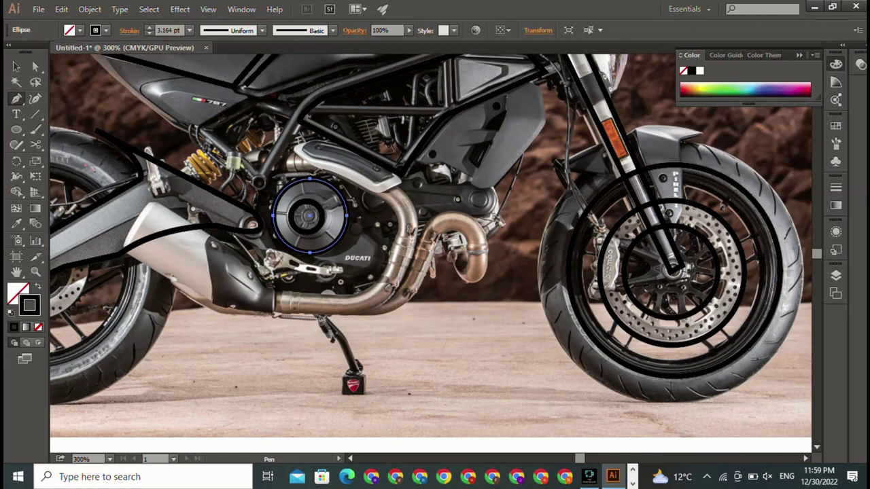
Step: Trace the side panel's front, bottom, rear and top corners and close the outline
click(536, 90)
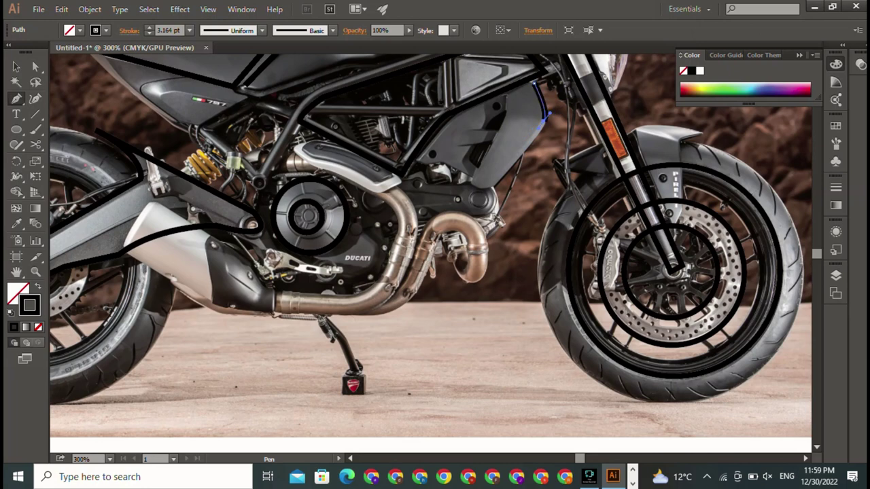
click(548, 117)
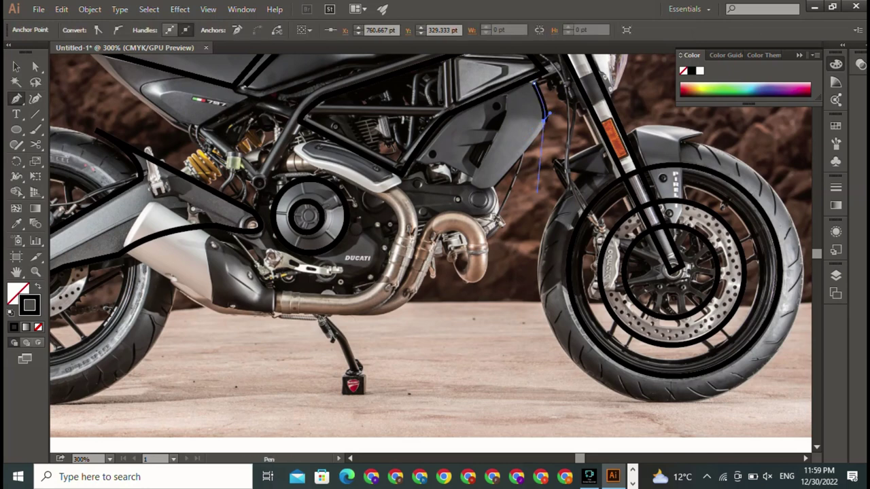
drag(495, 187, 456, 221)
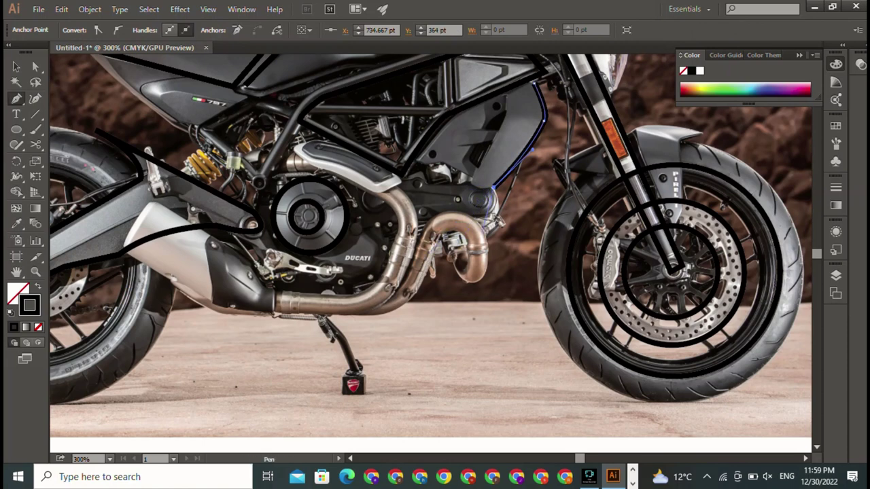
key(Escape)
click(496, 218)
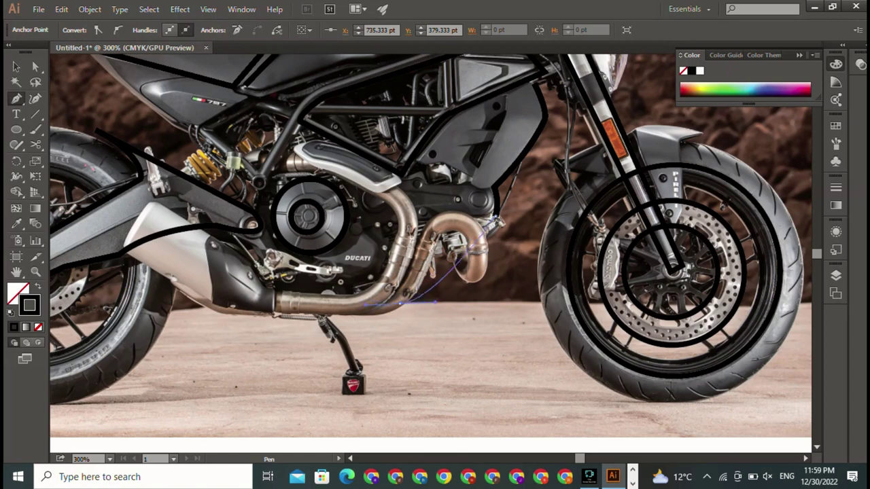
mouse_move(399, 303)
mouse_down()
mouse_move(510, 331)
mouse_move(513, 303)
mouse_up()
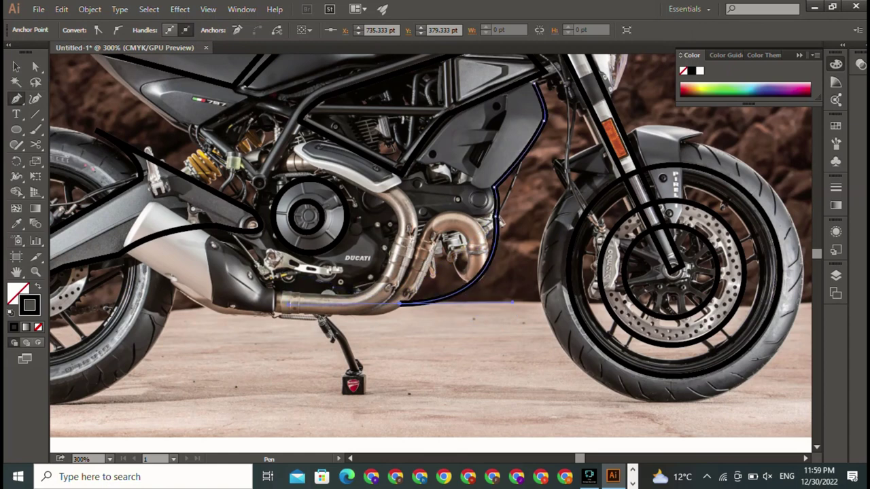
key(ctrl+z)
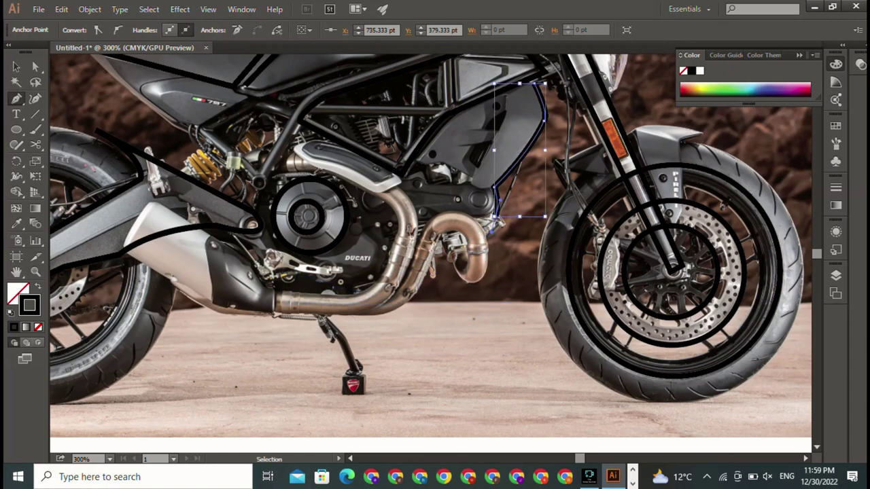
key(ctrl+z)
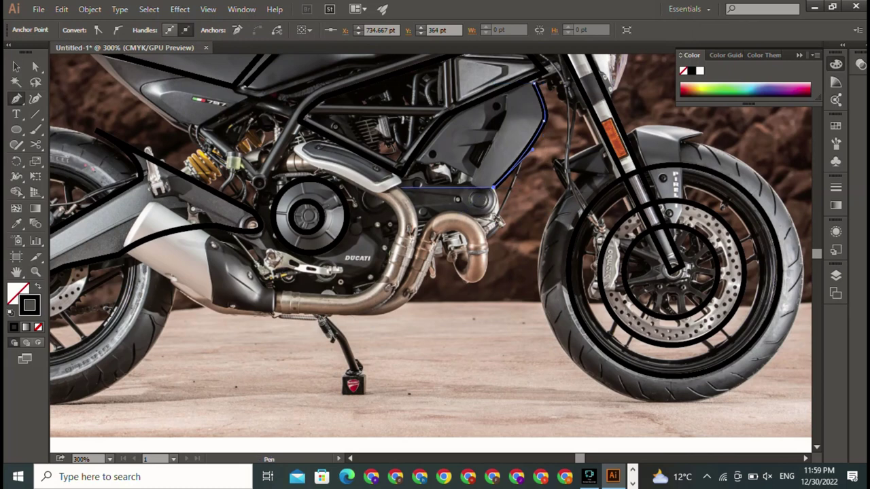
click(440, 164)
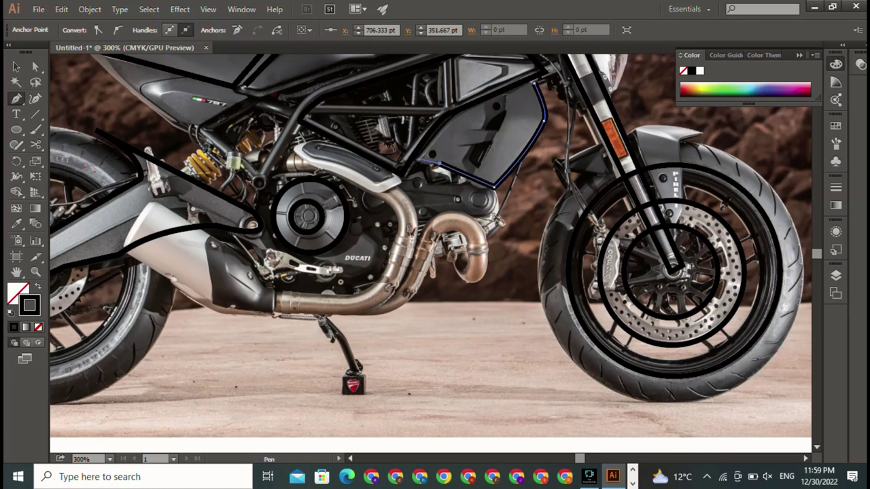
click(417, 157)
click(459, 116)
click(537, 83)
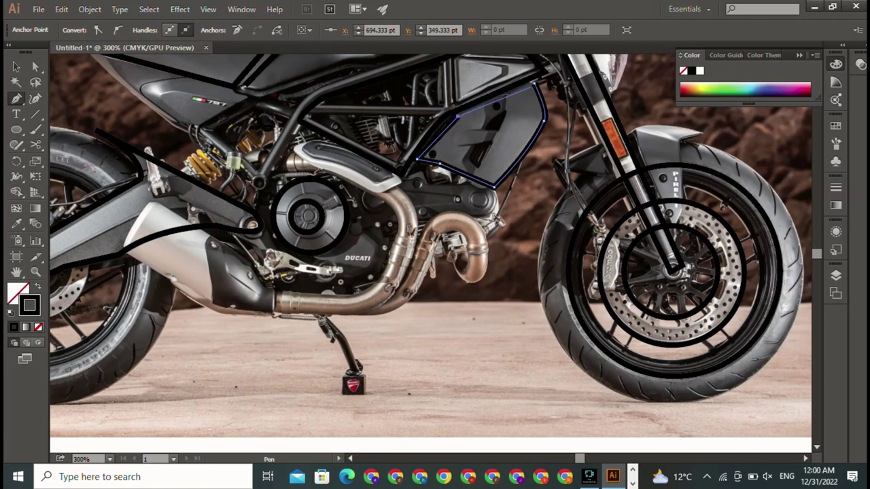
Step: Try a line under the side panel toward the exhaust, then undo it
drag(435, 272, 493, 235)
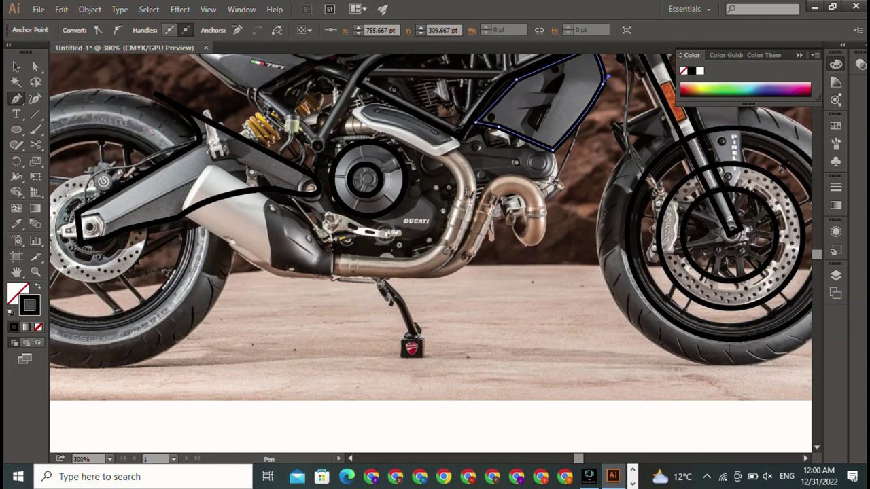
click(464, 145)
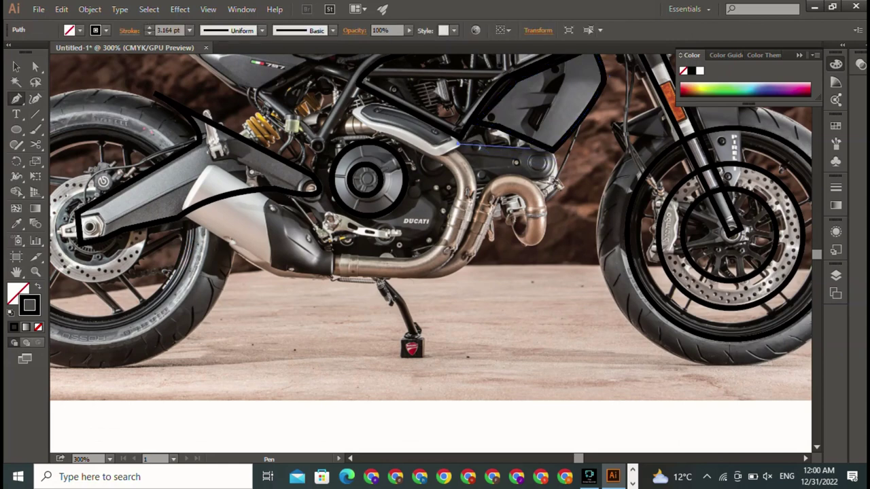
click(528, 147)
drag(536, 167, 499, 199)
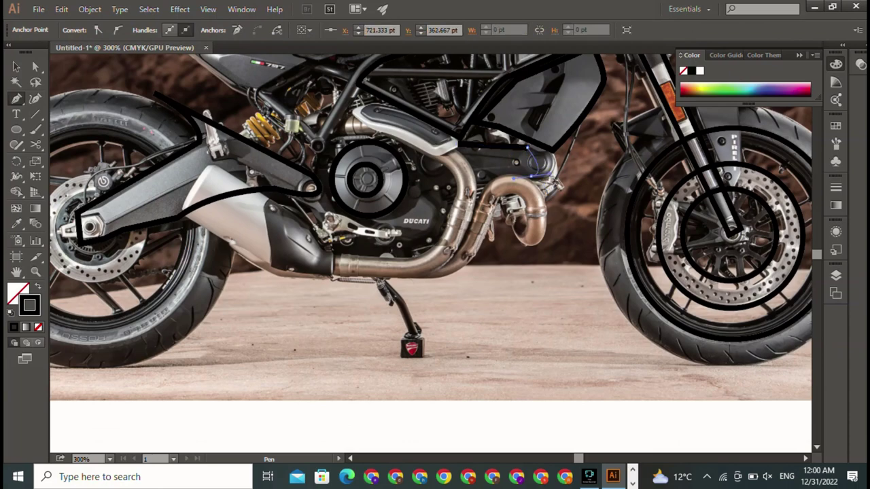
key(ctrl+z)
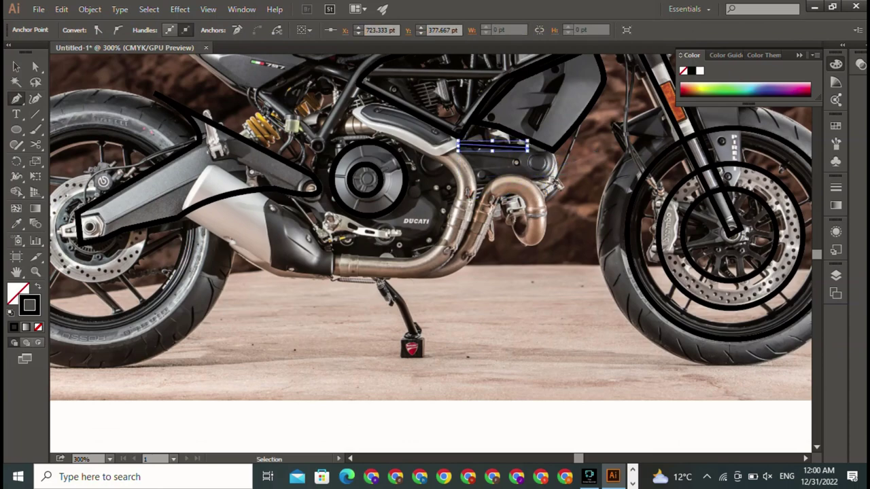
key(ctrl+z)
key(ctrl+z)
mouse_move(367, 180)
mouse_down()
mouse_move(615, 299)
mouse_move(396, 214)
mouse_up()
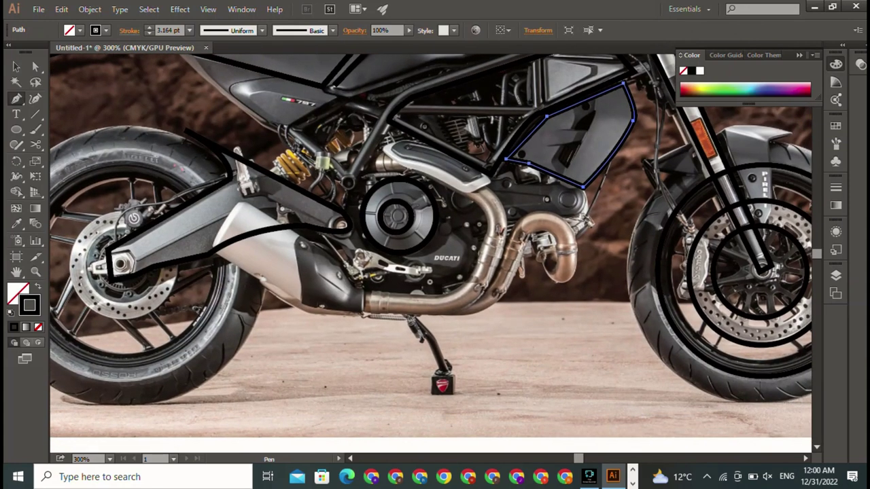
Step: Outline the muffler along its underside, tail and top edge, closing at its front end
click(360, 313)
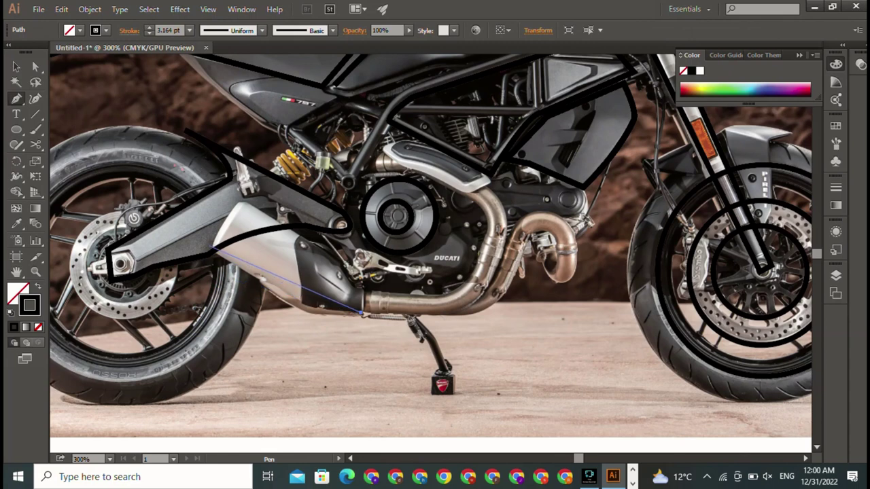
drag(210, 246, 107, 160)
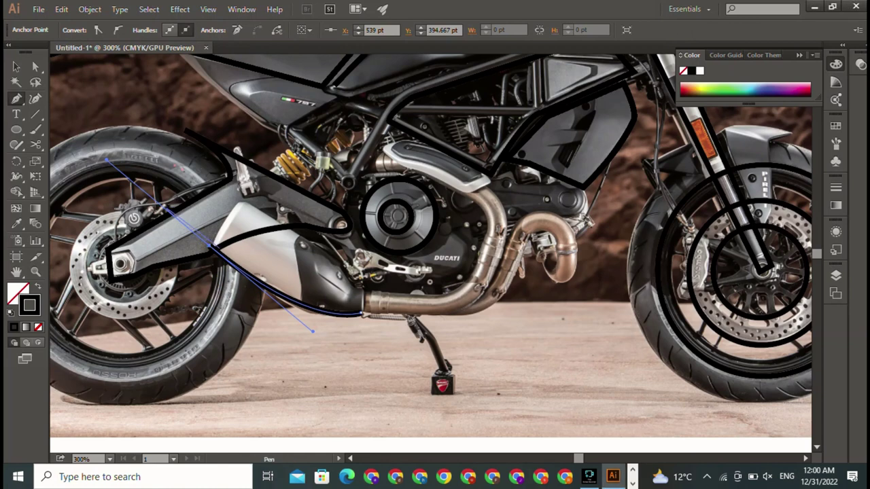
click(212, 246)
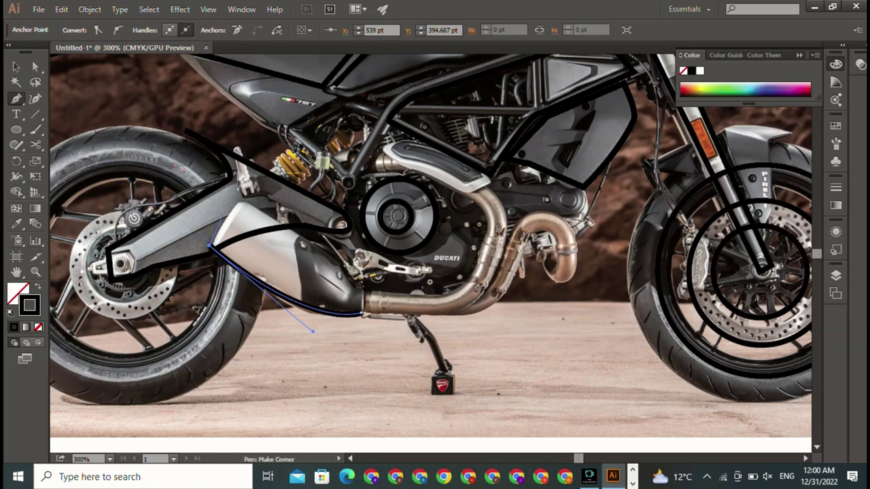
click(238, 202)
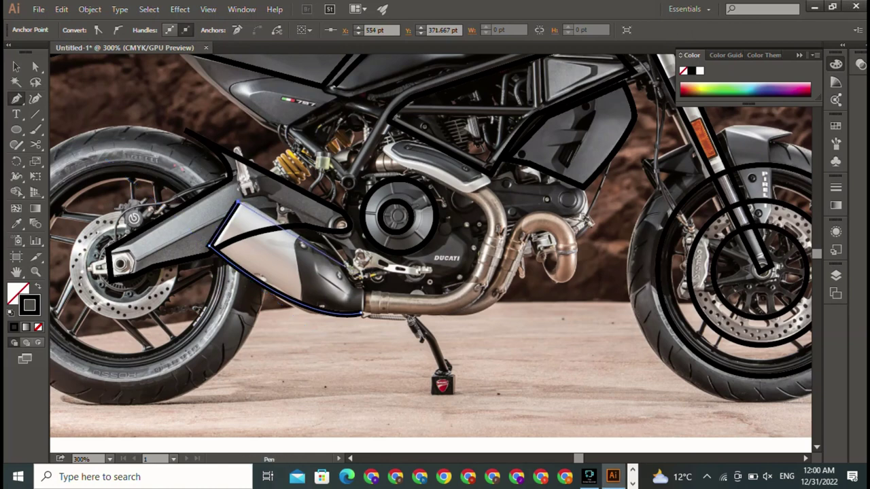
click(324, 232)
click(352, 272)
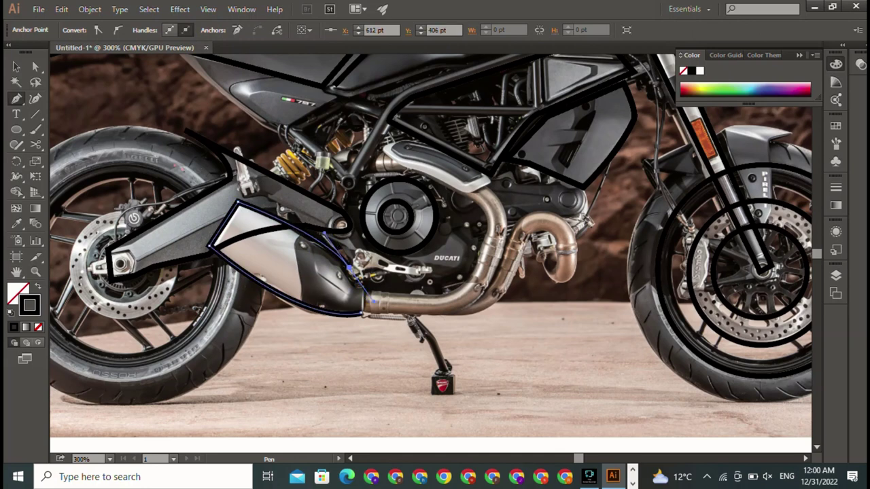
click(365, 291)
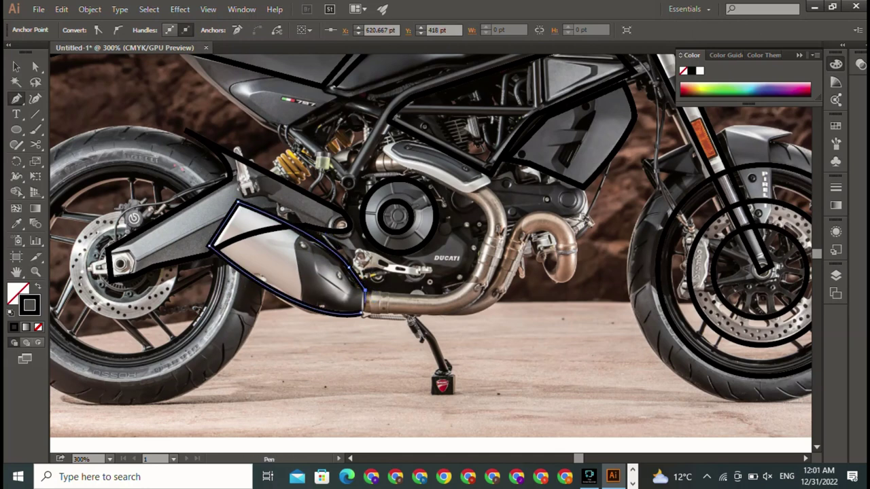
click(363, 314)
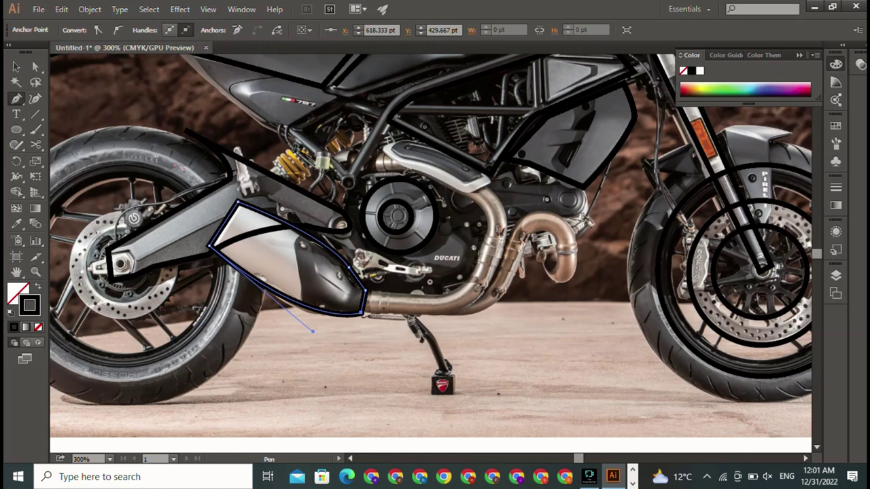
click(367, 291)
click(525, 253)
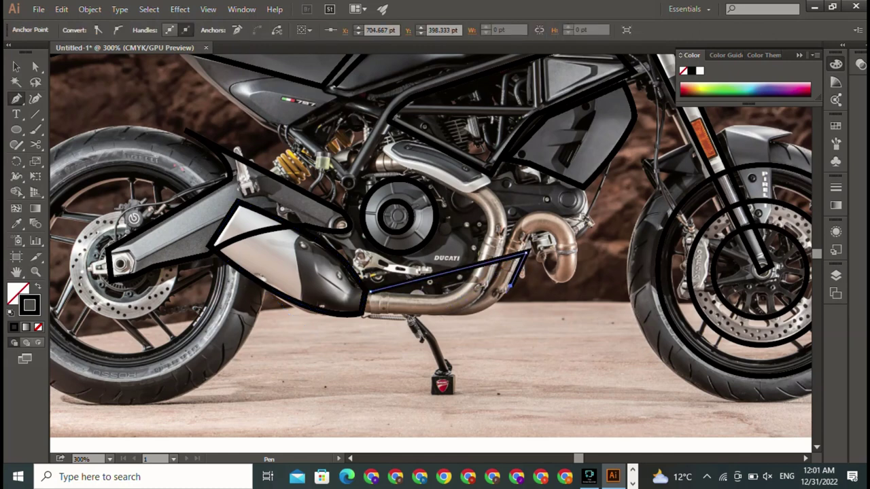
click(369, 291)
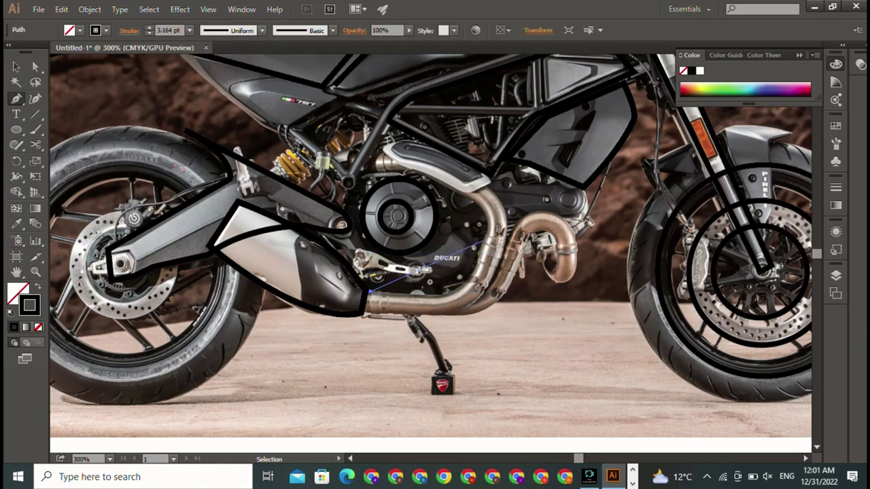
Step: Trace the curved belly pan beneath the engine along the exhaust, then deselect everything
drag(488, 238, 483, 319)
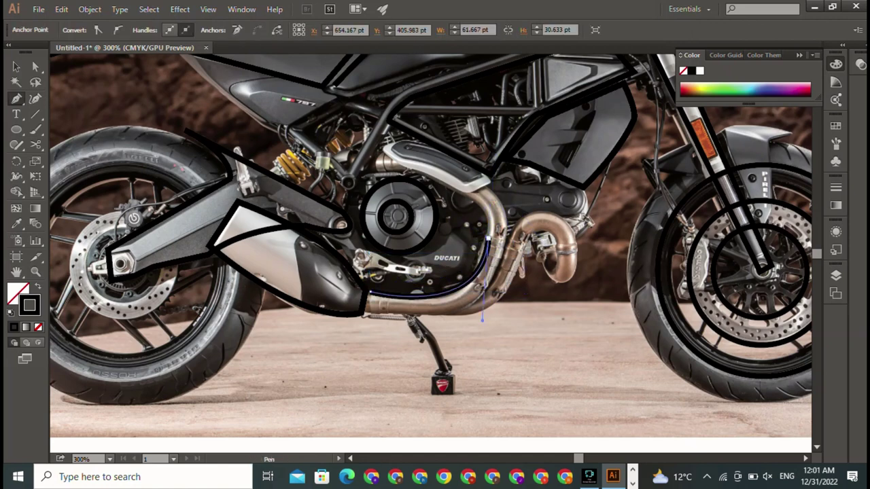
click(488, 239)
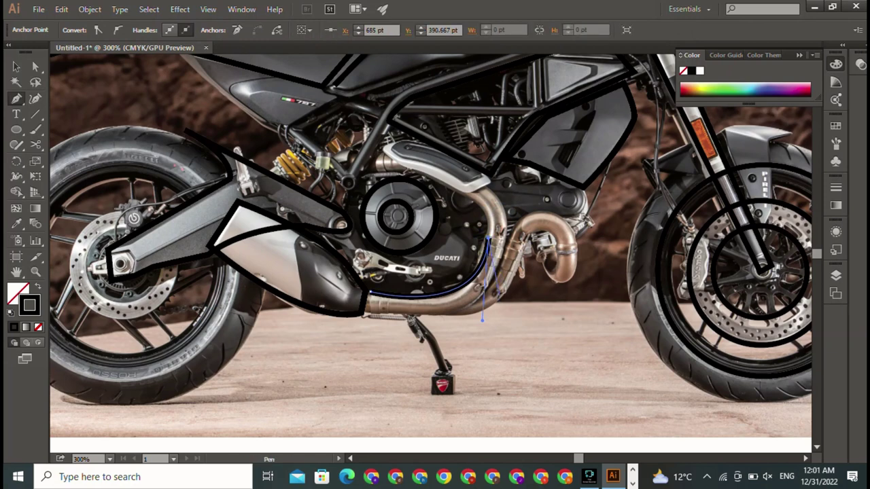
click(502, 298)
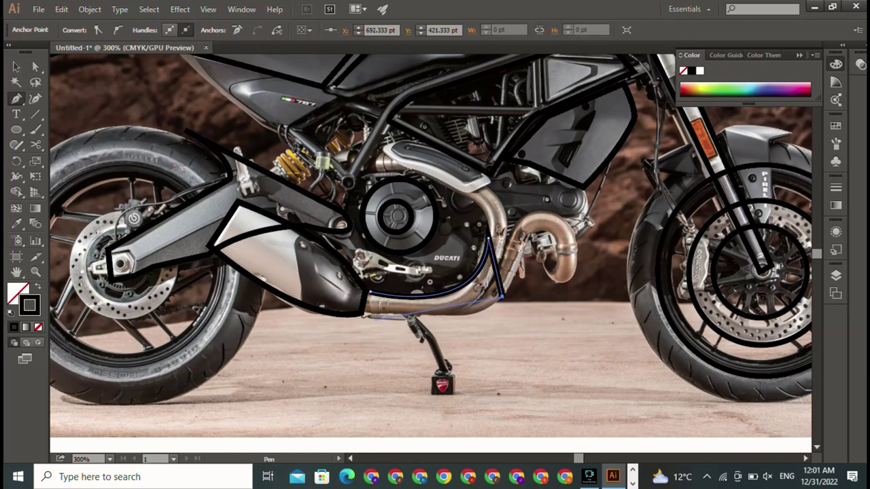
mouse_move(364, 315)
mouse_down()
mouse_move(408, 343)
mouse_move(503, 324)
mouse_up()
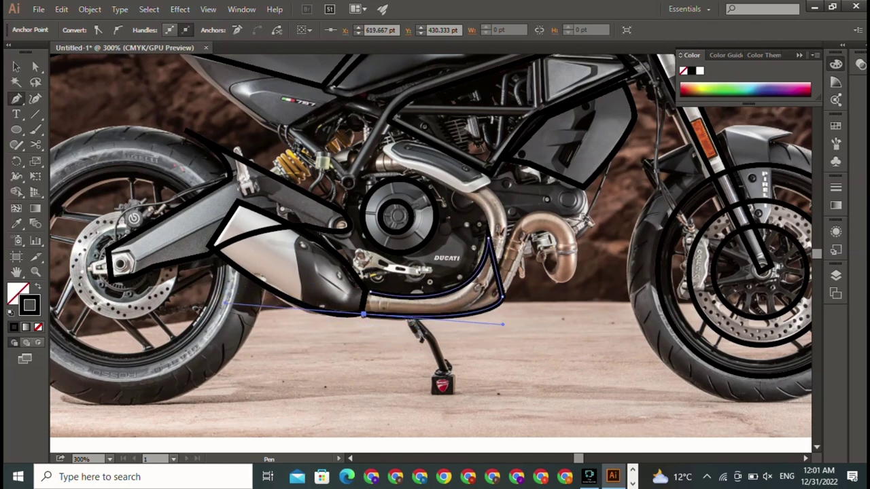
drag(364, 315, 503, 343)
click(368, 293)
drag(435, 272, 678, 249)
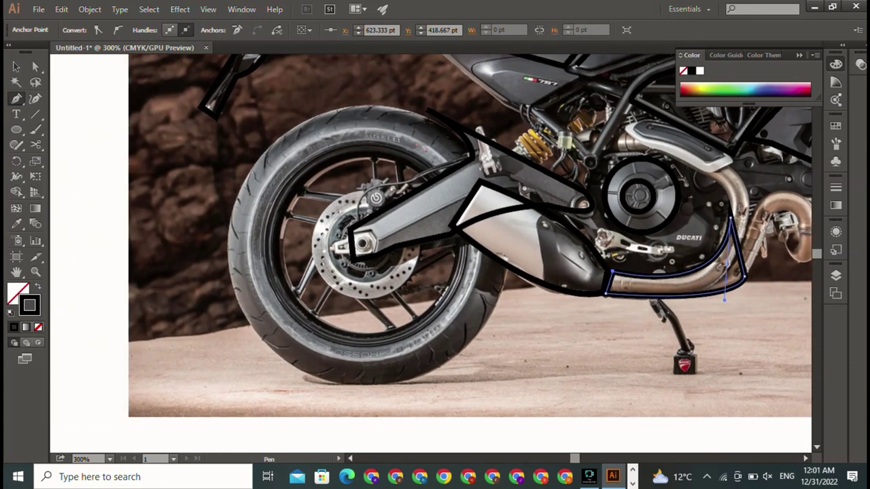
click(15, 66)
drag(544, 272, 254, 207)
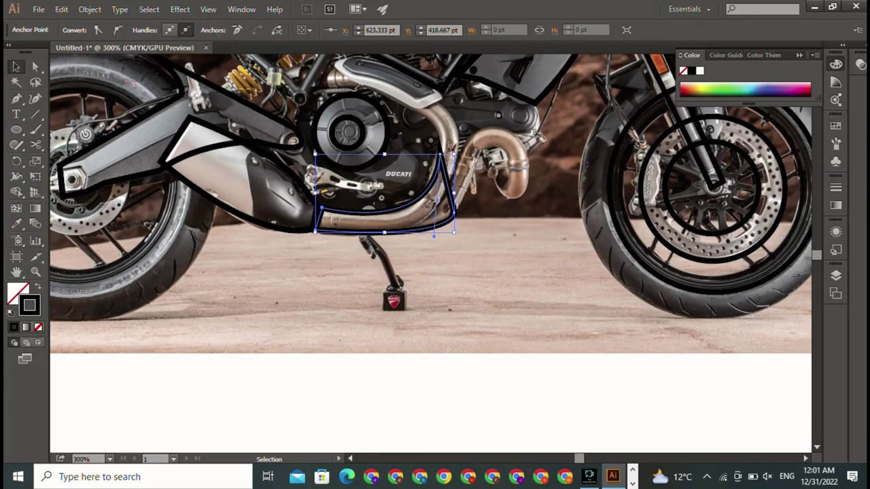
click(609, 190)
key(ctrl+shift+a)
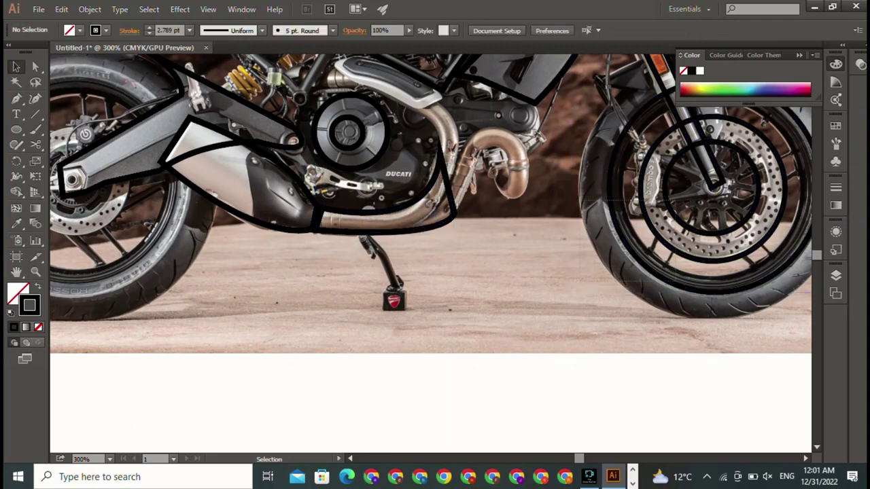
Step: Copy the three front-wheel circles onto the rear wheel hub and deselect them
click(610, 190)
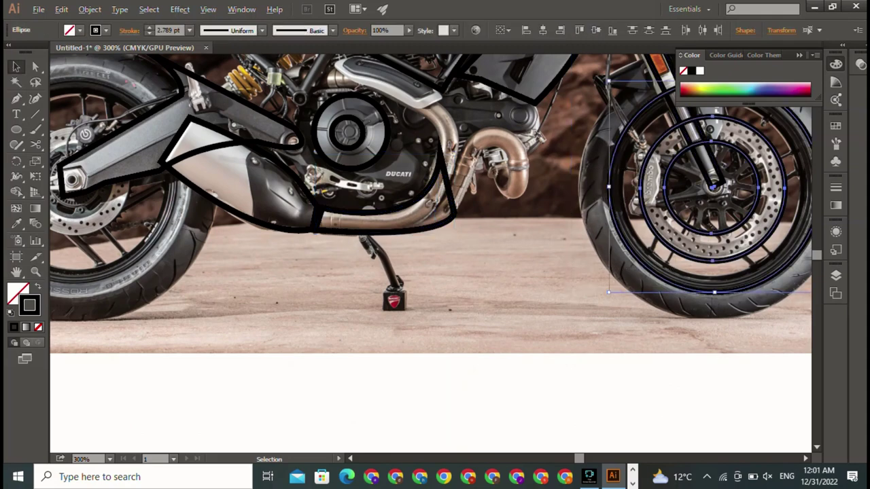
drag(610, 190, 215, 330)
key(ctrl+z)
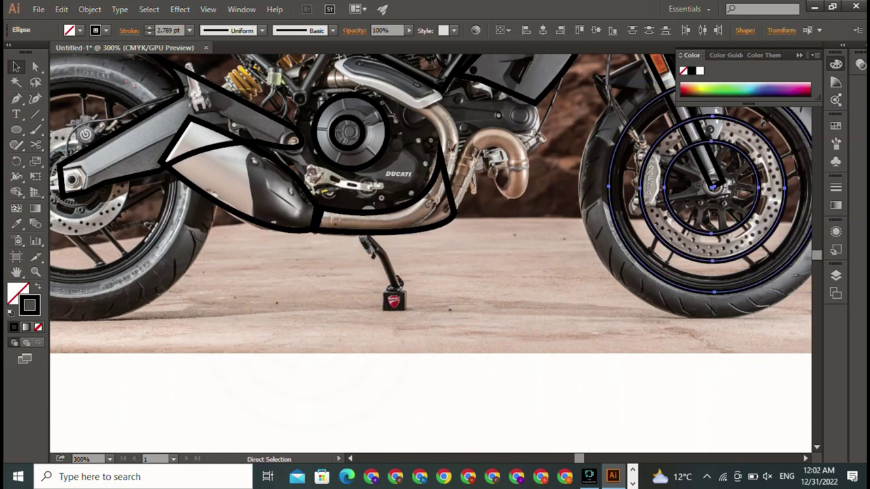
mouse_move(610, 190)
mouse_down()
mouse_move(404, 315)
mouse_move(203, 320)
mouse_up()
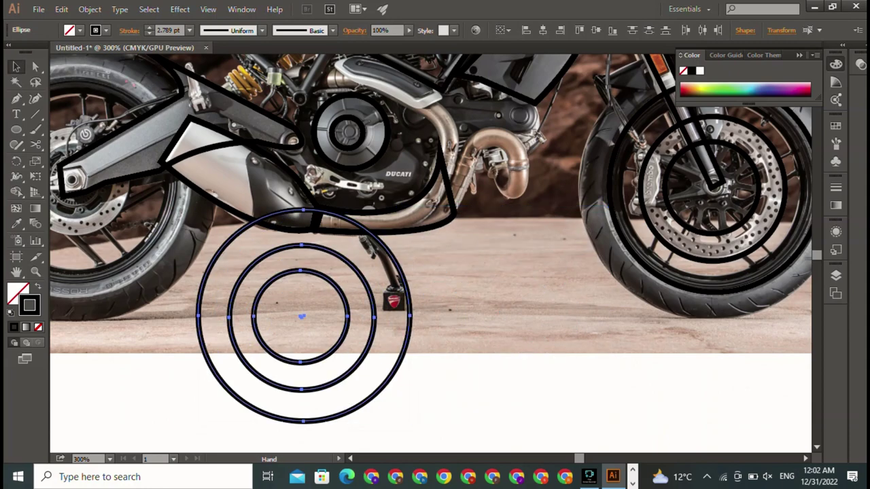
drag(272, 203, 586, 211)
drag(615, 323, 389, 183)
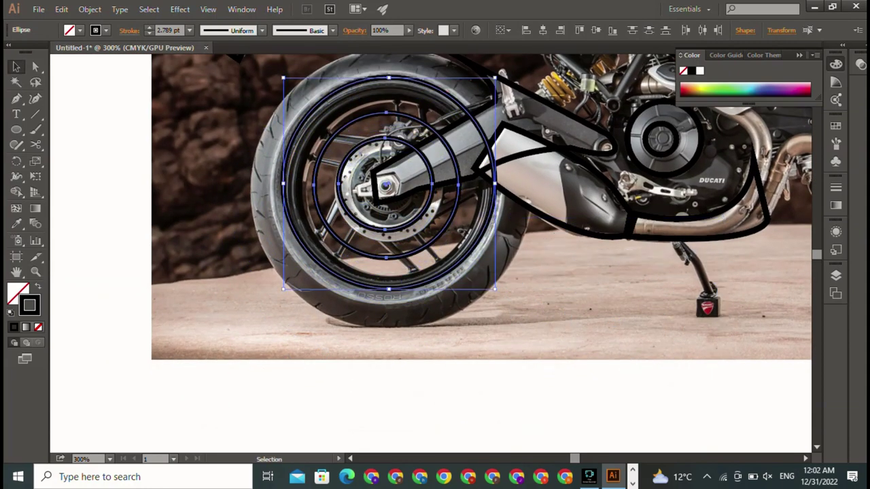
key(ctrl+shift+a)
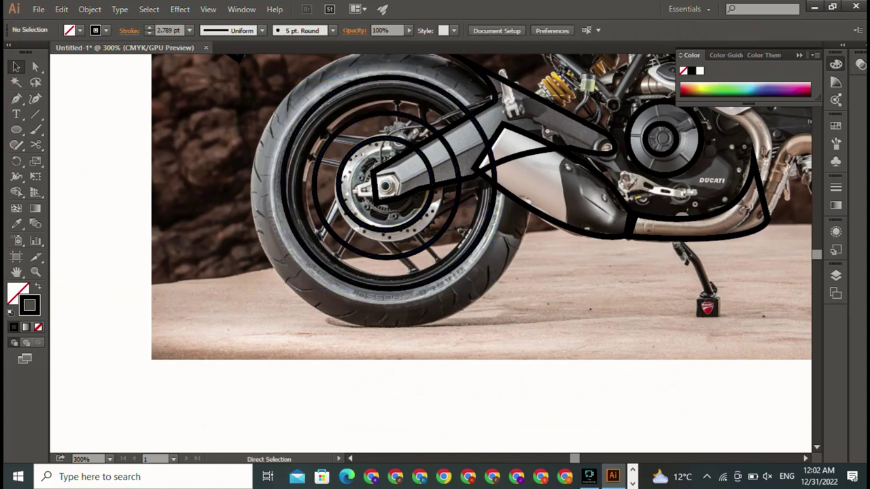
key(ctrl+minus)
key(ctrl+minus)
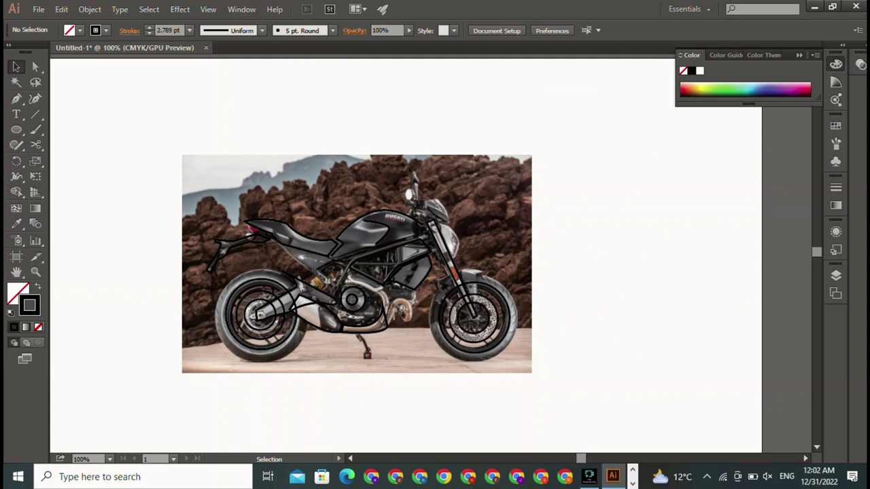
key(a)
key(v)
key(ctrl+a)
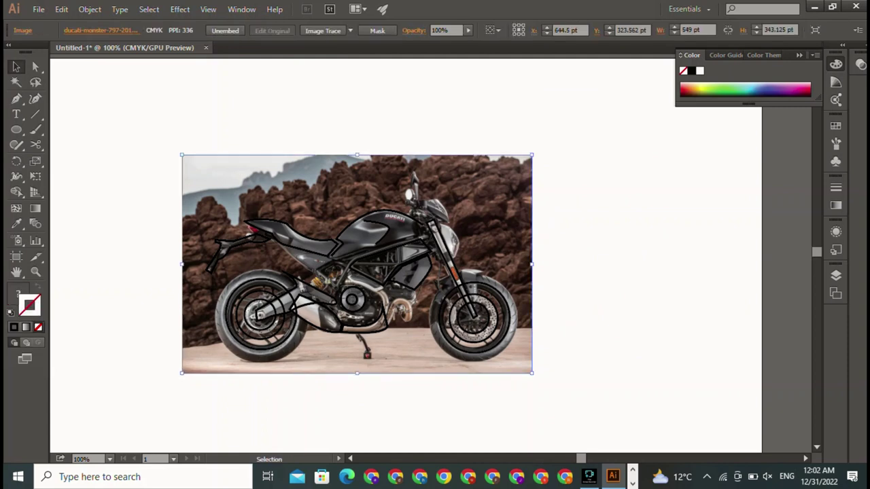
key(ctrl+x)
key(ctrl+b)
key(ctrl+shift+a)
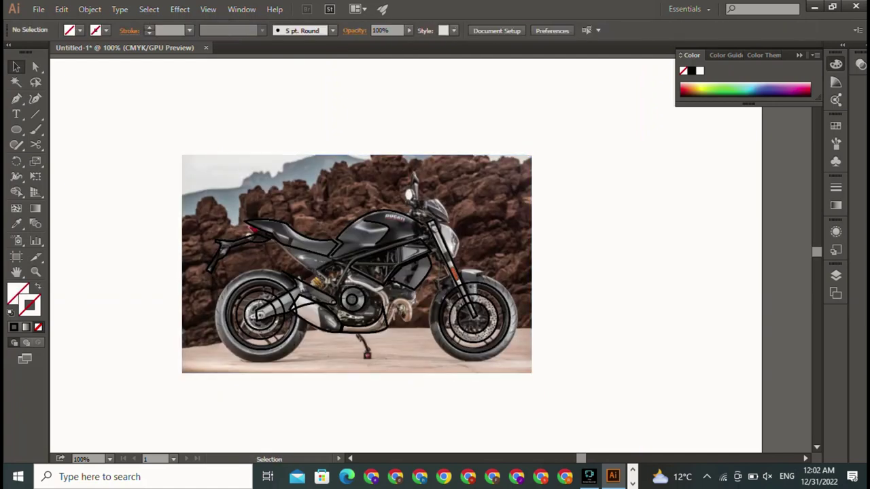
scroll(408, 272, up, 2)
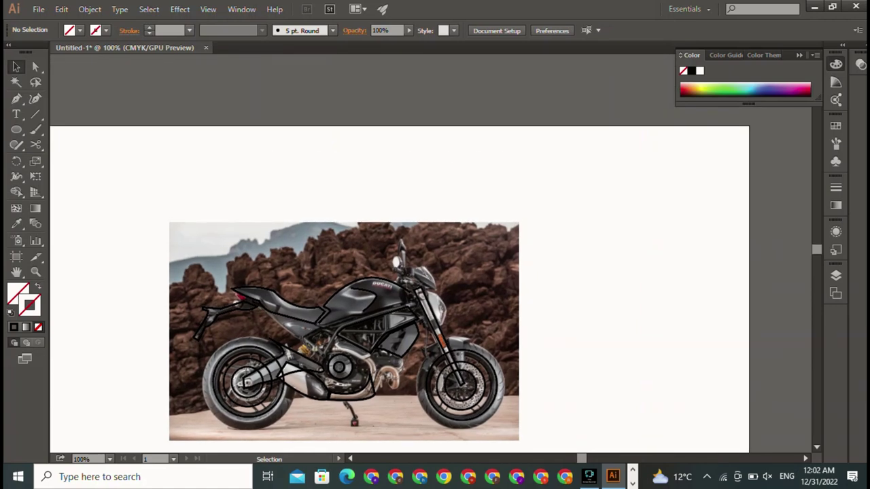
click(589, 476)
key(ctrl+plus)
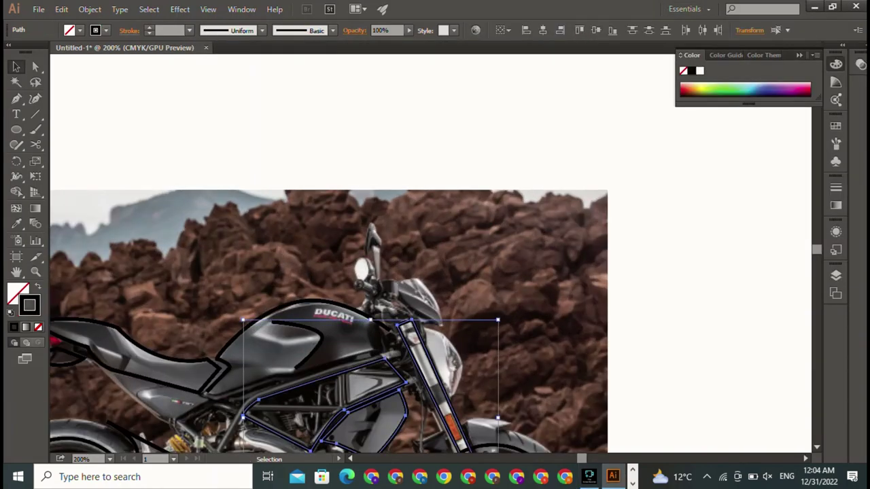
key(ctrl+plus)
drag(435, 408, 365, 96)
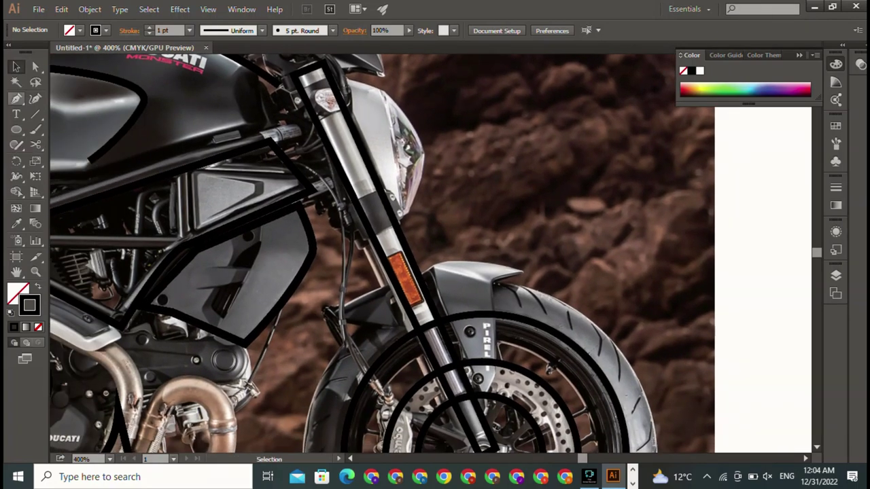
Step: Outline the headlight beside the fork with a closed curved path
click(16, 99)
drag(340, 204, 435, 381)
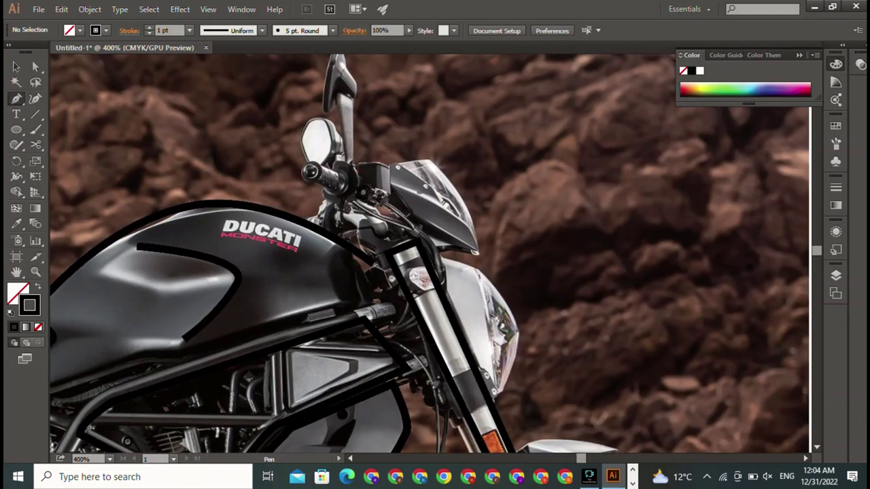
click(446, 287)
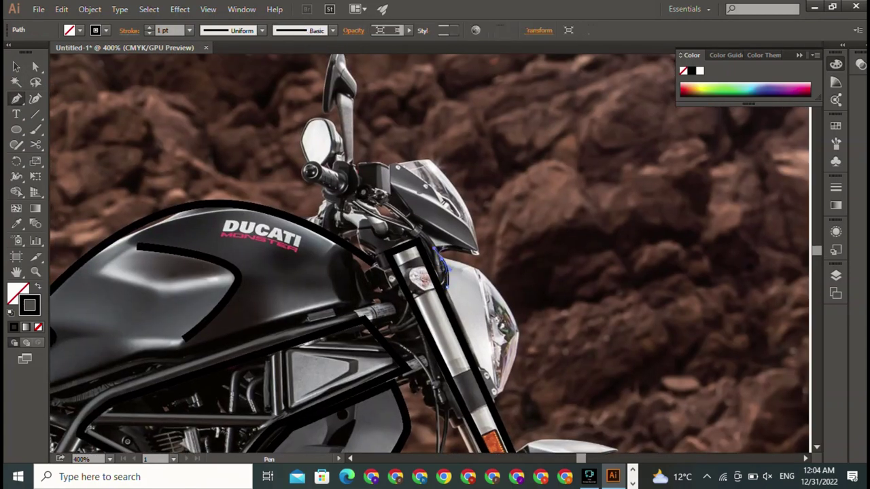
click(439, 257)
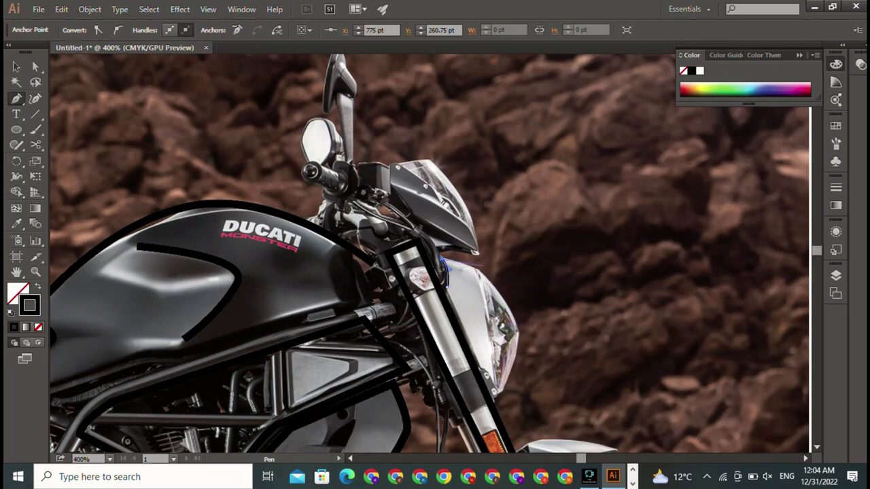
click(473, 267)
drag(518, 328, 525, 359)
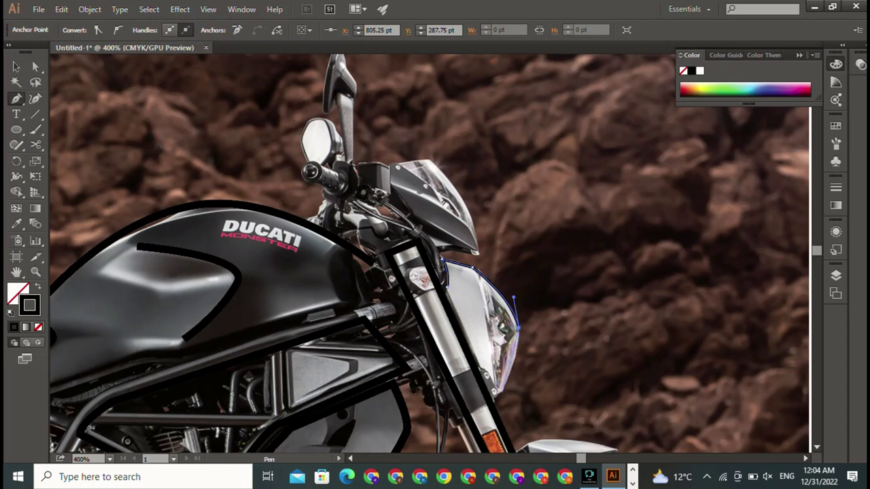
mouse_move(503, 393)
mouse_down()
mouse_move(485, 417)
mouse_move(477, 381)
mouse_up()
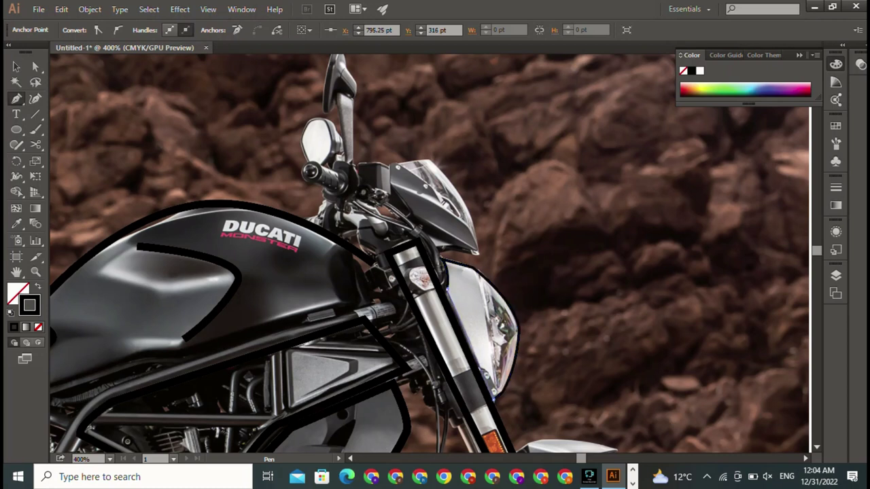
click(447, 288)
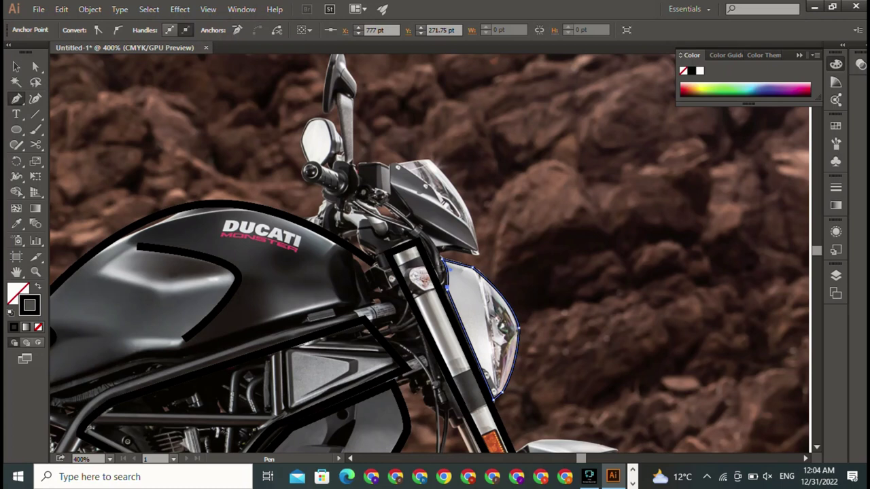
click(478, 253)
Step: Trace the flyscreen above the headlight with anchors up its side and across its top
click(410, 214)
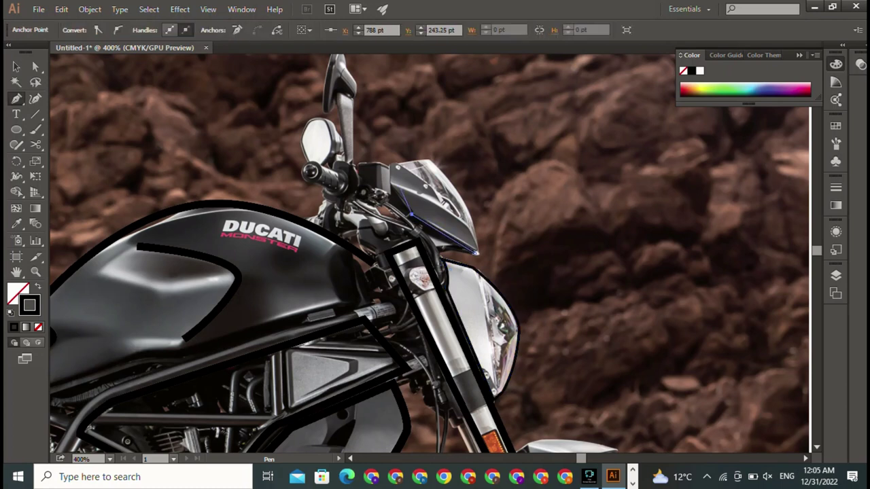
click(389, 182)
click(390, 165)
click(430, 161)
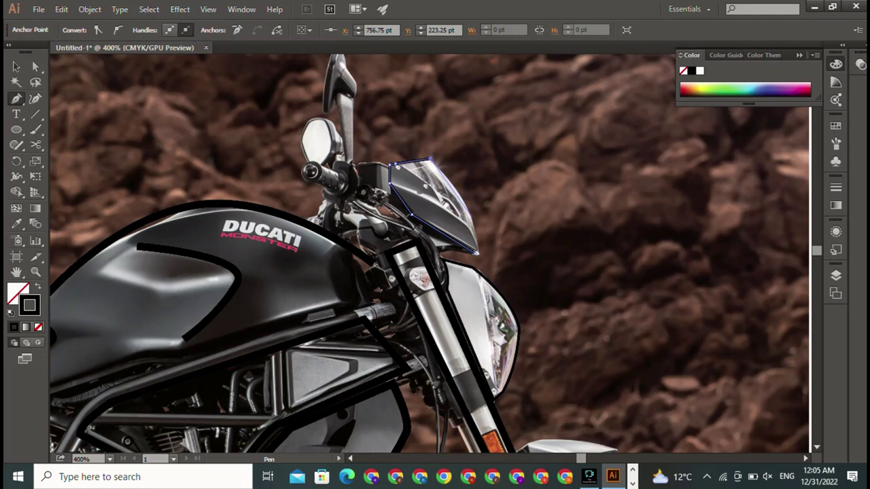
drag(476, 253, 487, 218)
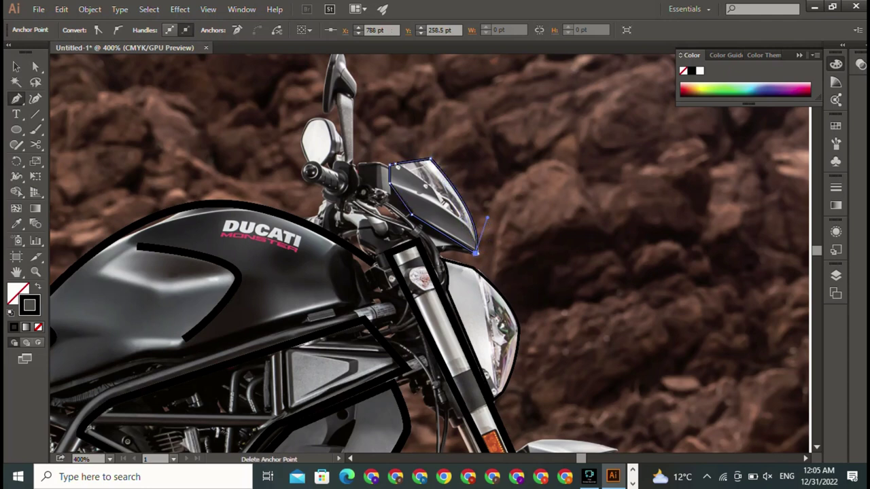
key(ctrl+z)
key(ctrl+shift+z)
key(ctrl+z)
key(ctrl+shift+z)
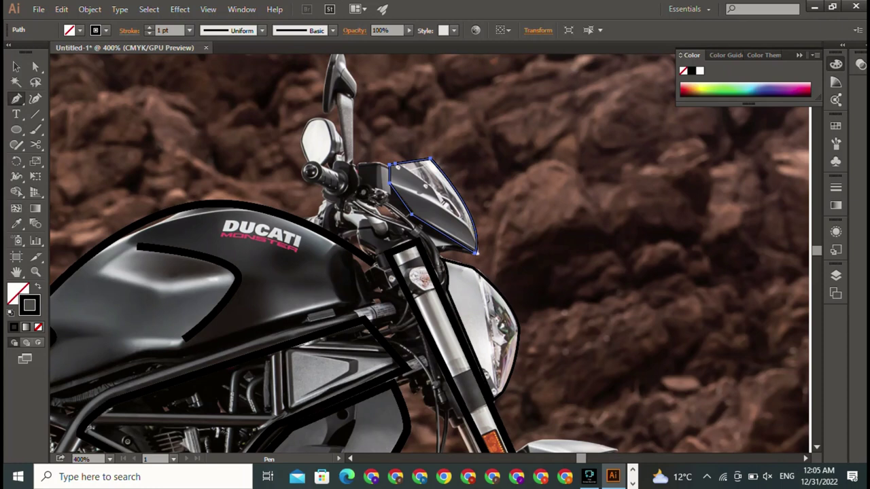
ctrl+click(408, 228)
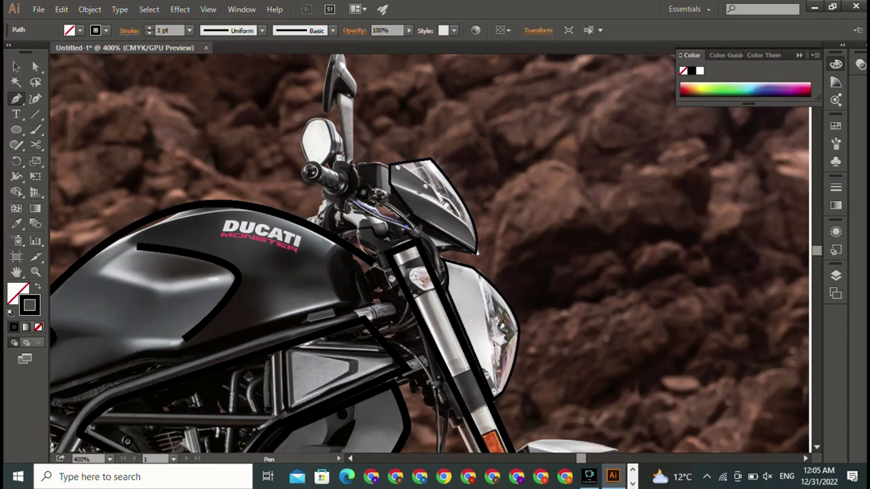
key(ctrl+z)
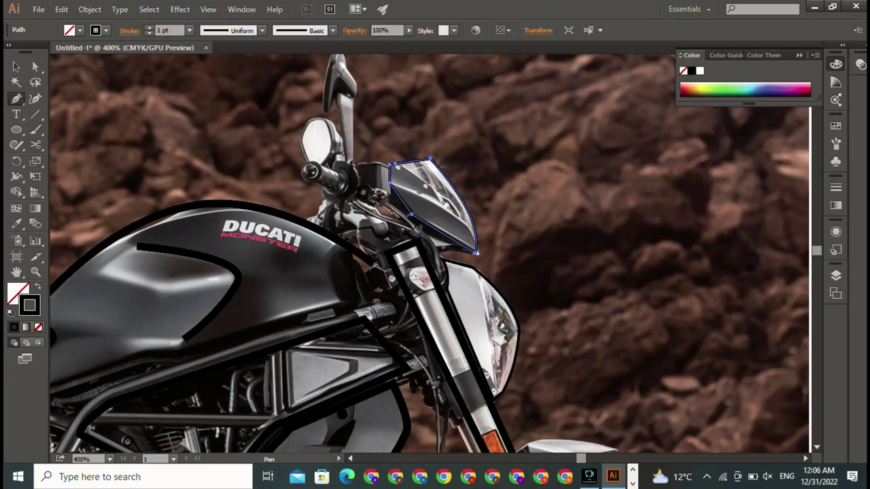
Step: Zoom to 1200% and frame the windshield, handlebar and DUCATI tank
scroll(431, 250, up, 1)
scroll(431, 250, up, 2)
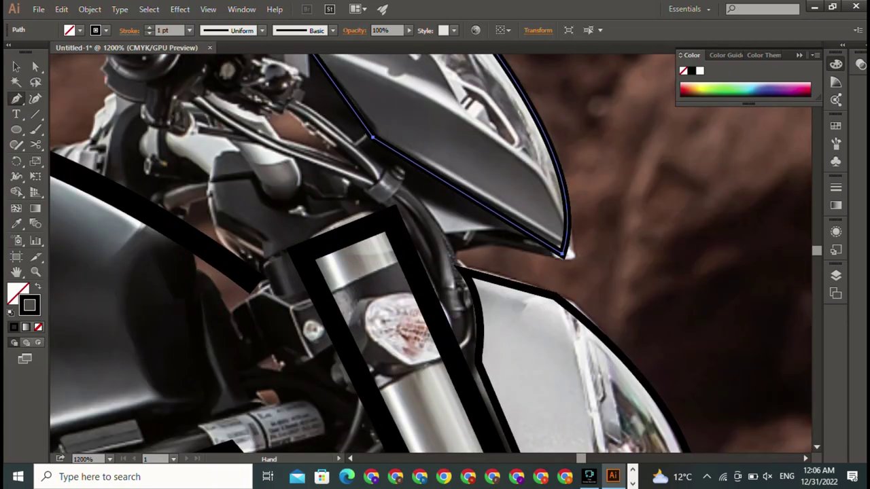
scroll(435, 252, down, 3)
scroll(459, 195, up, 3)
scroll(459, 195, up, 1)
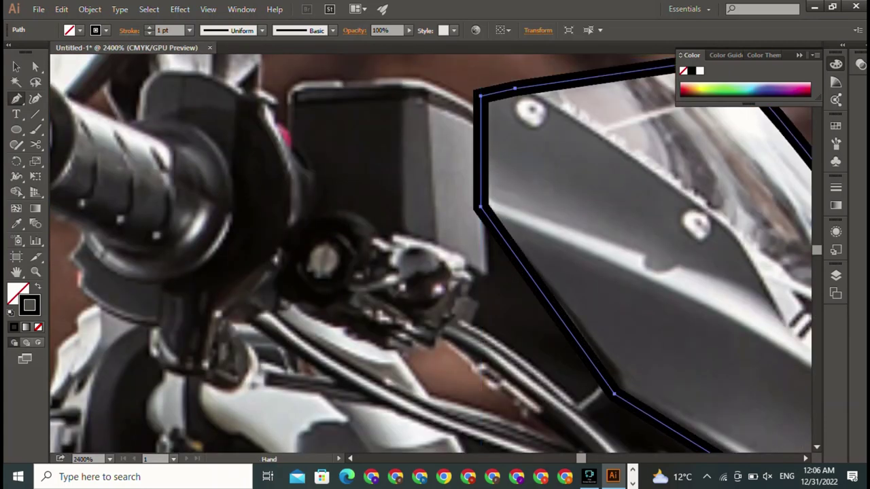
drag(468, 341, 441, 178)
key(v)
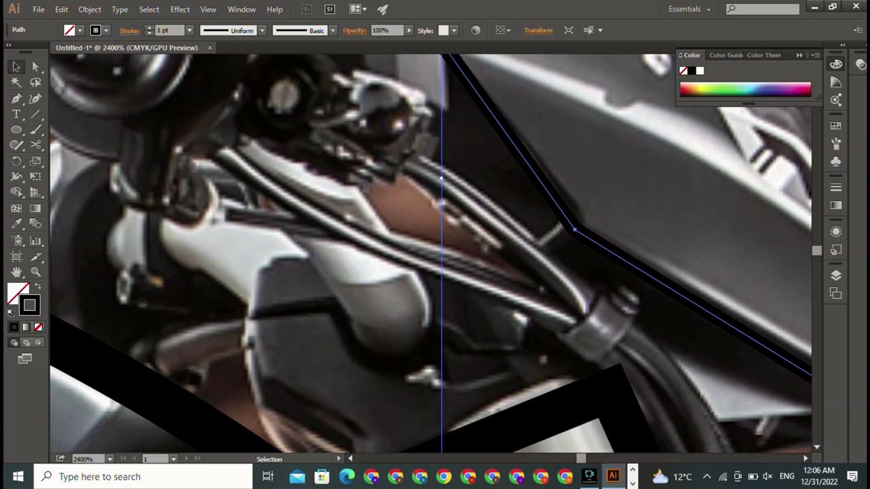
scroll(442, 178, down, 2)
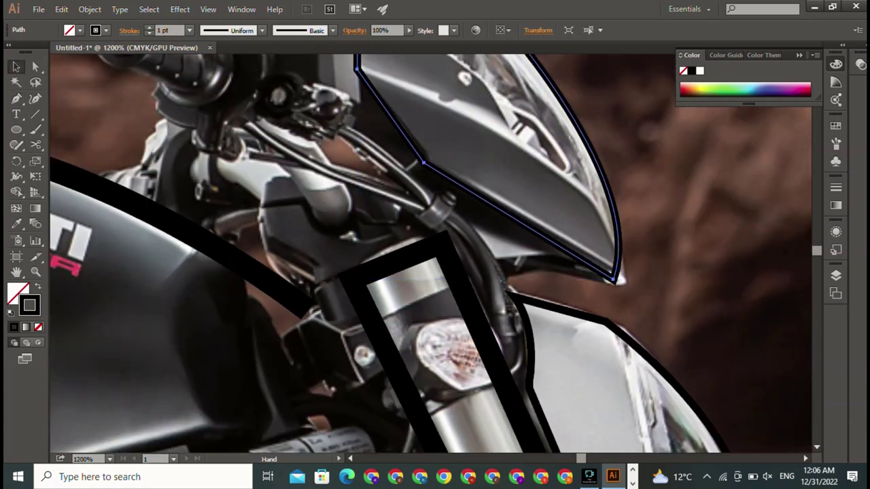
drag(442, 178, 634, 364)
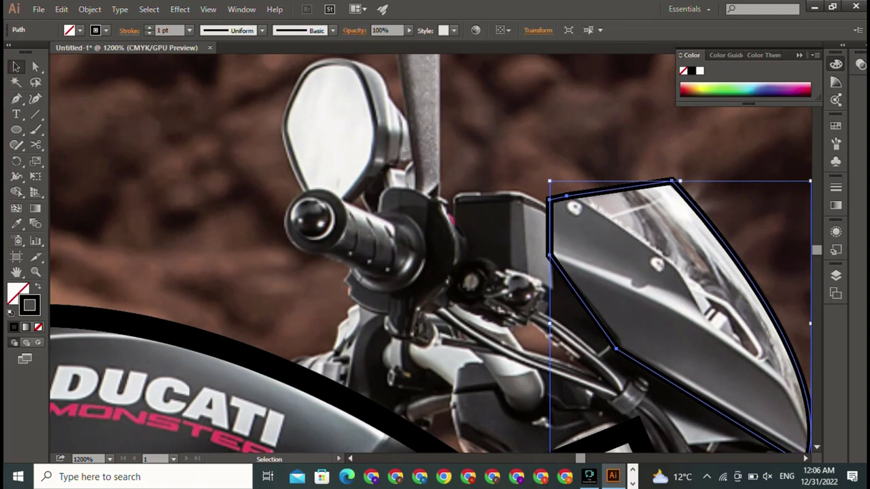
key(p)
drag(633, 408, 402, 163)
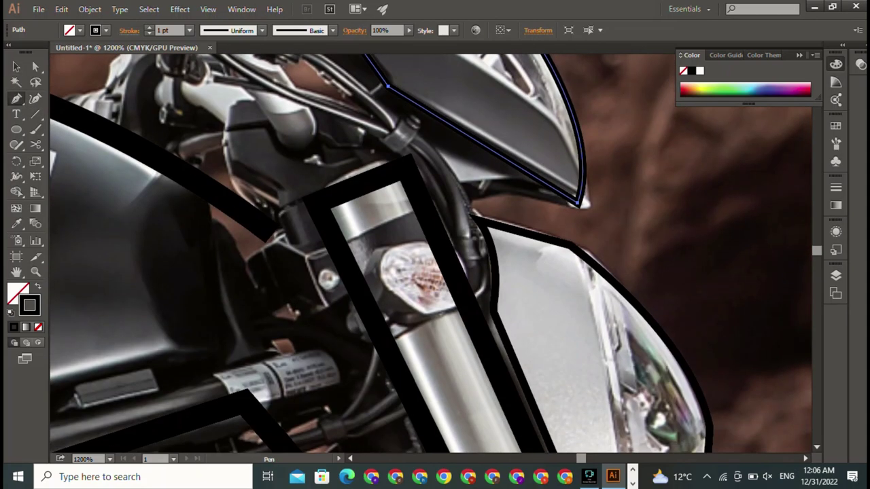
drag(435, 251, 571, 384)
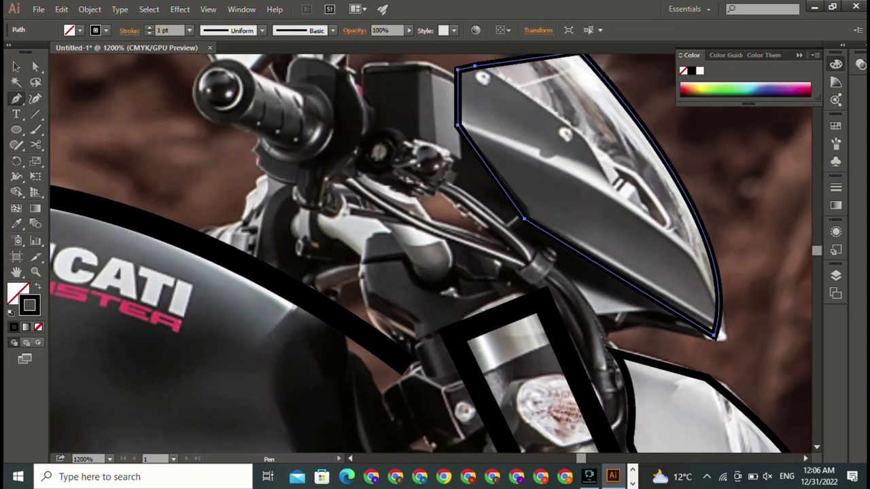
Step: Start a curved path following the cable from the headlight up toward the grip
click(611, 405)
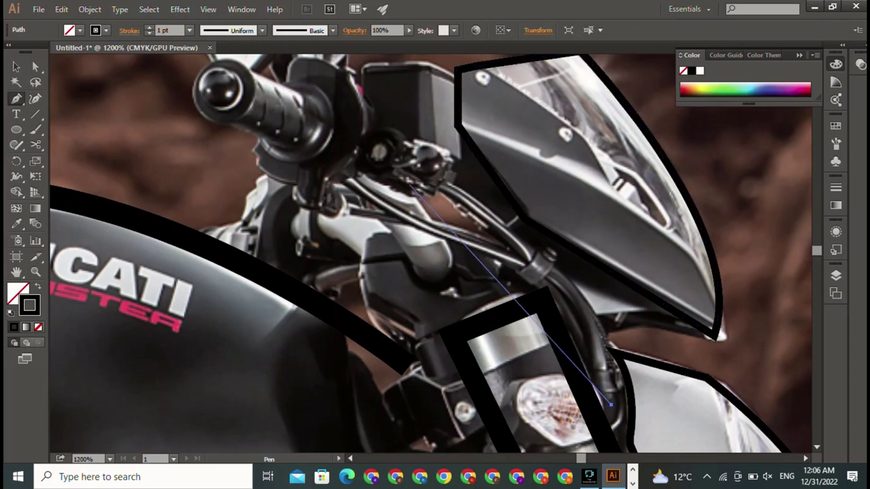
mouse_move(445, 200)
mouse_down()
mouse_move(309, 142)
mouse_move(348, 172)
mouse_move(293, 154)
mouse_up()
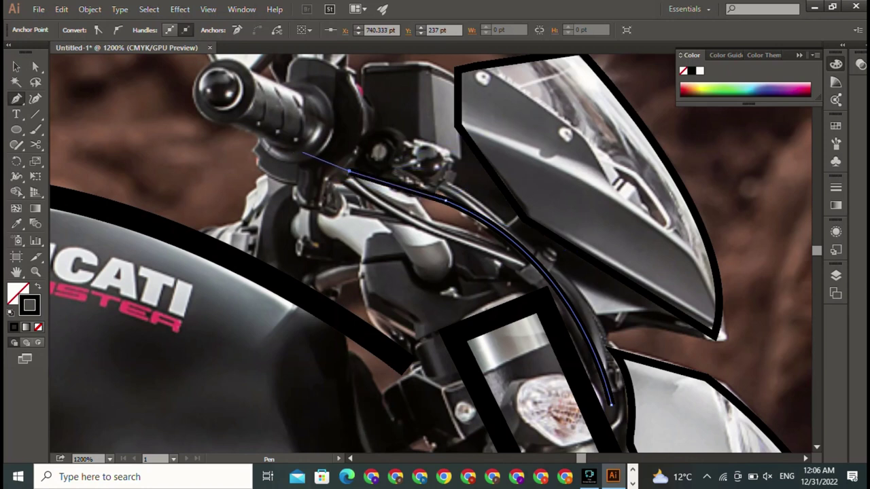
mouse_move(293, 155)
mouse_down()
mouse_move(317, 205)
mouse_move(398, 273)
mouse_up()
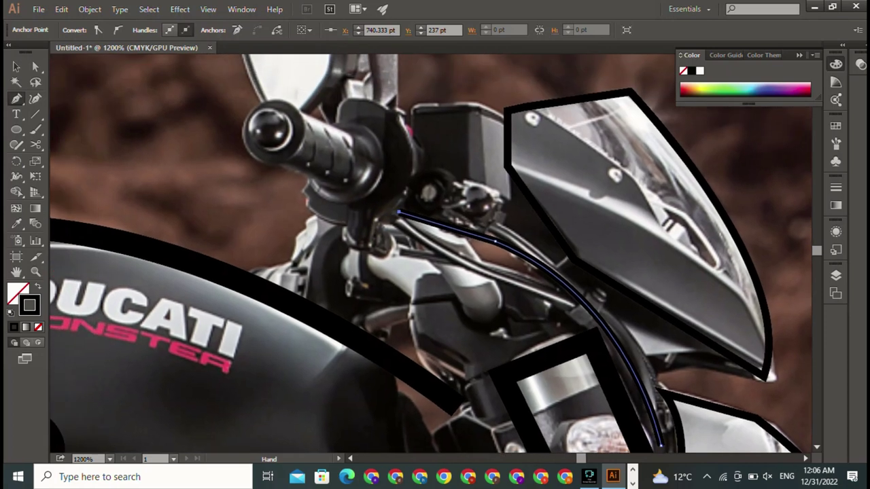
mouse_move(339, 232)
mouse_down()
mouse_move(357, 282)
mouse_move(374, 279)
mouse_up()
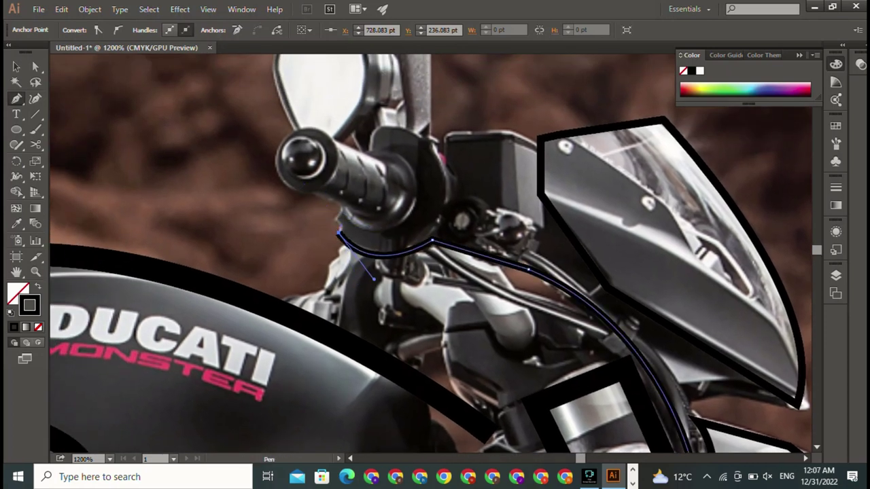
Step: Carry the path around the handlebar grip end and over its top, redoing misplaced points
click(340, 228)
click(340, 211)
click(315, 192)
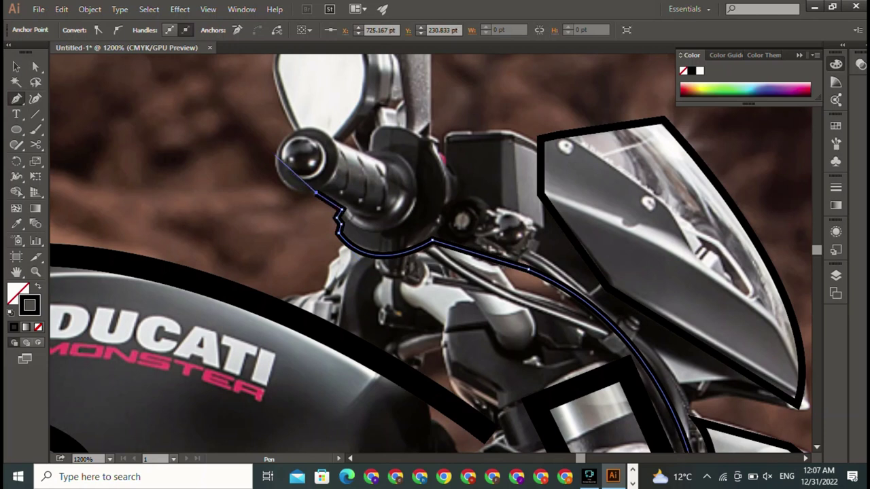
drag(274, 154, 277, 107)
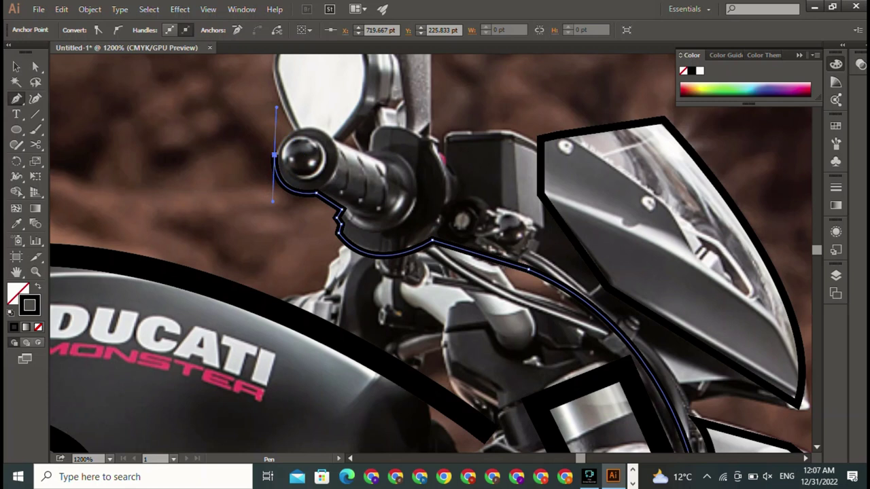
click(274, 153)
mouse_move(330, 173)
mouse_down()
mouse_move(343, 158)
mouse_move(364, 260)
mouse_up()
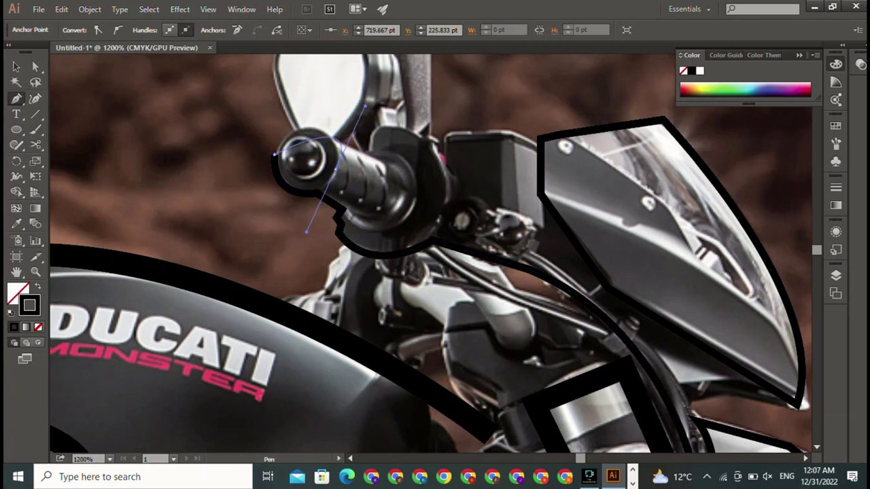
key(ctrl+z)
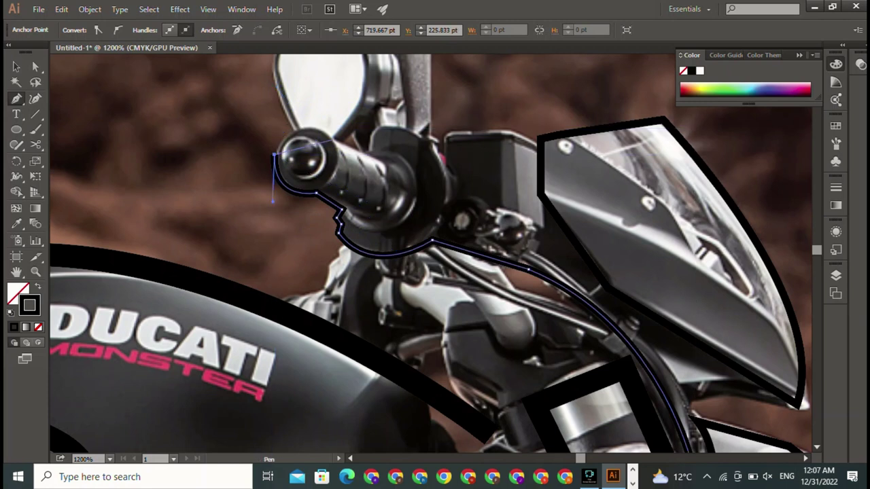
ctrl+click(330, 138)
drag(330, 138, 355, 168)
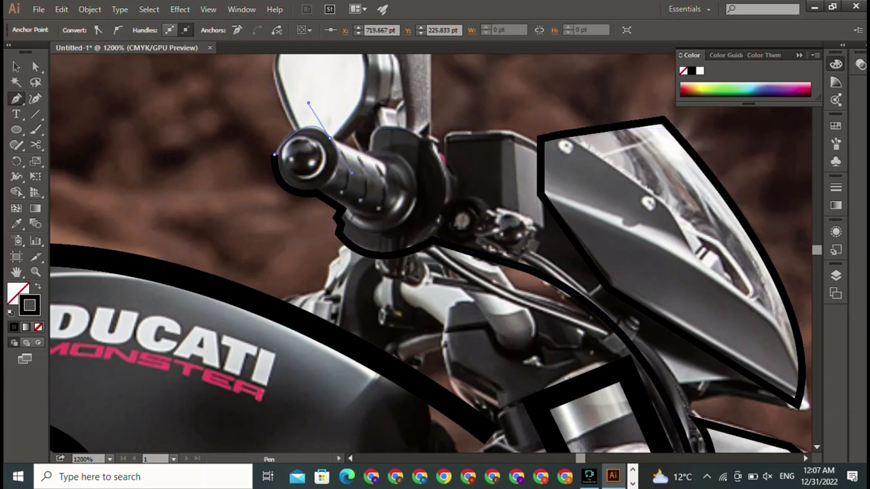
key(ctrl+z)
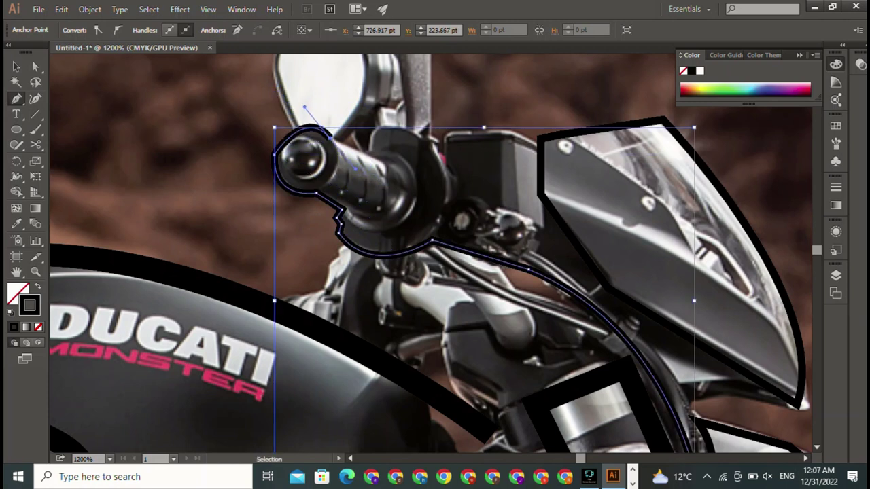
drag(327, 138, 321, 131)
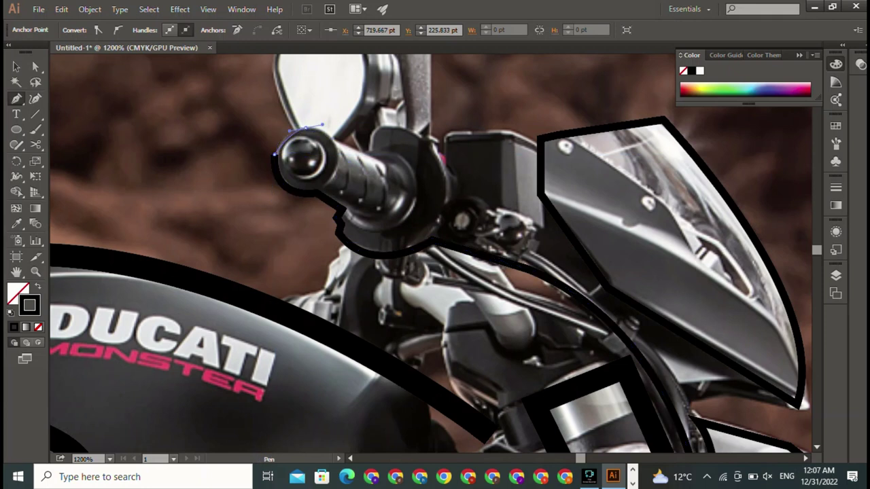
key(ctrl+z)
drag(274, 153, 272, 202)
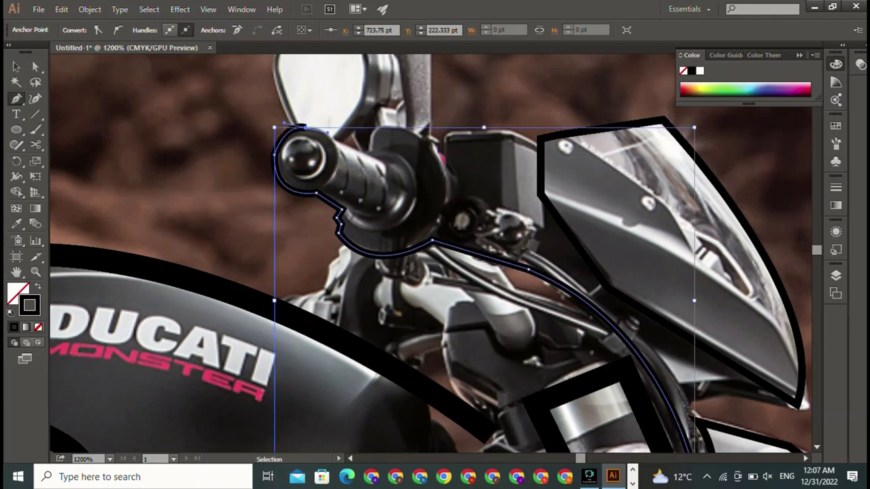
ctrl+click(272, 201)
mouse_move(327, 133)
mouse_down()
mouse_move(297, 108)
mouse_move(291, 123)
mouse_up()
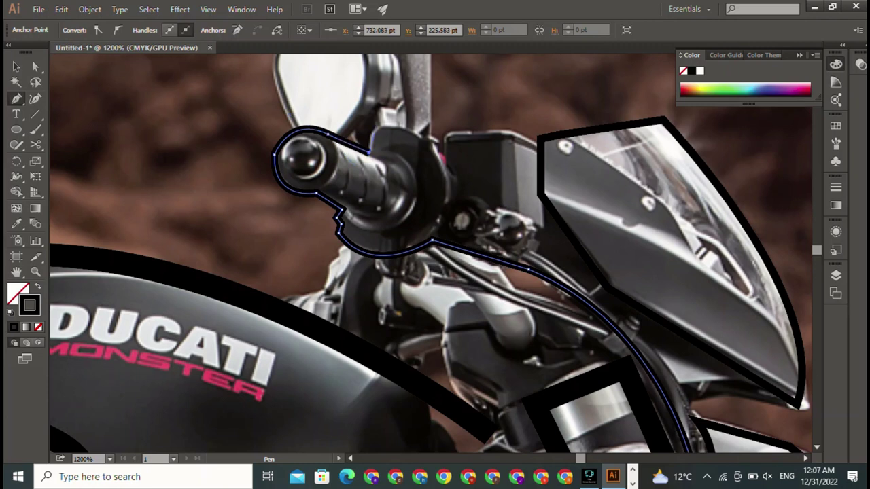
Step: Continue the outline over the lever housing and reservoir top and down its right side
drag(373, 126, 382, 126)
mouse_move(434, 205)
mouse_down()
mouse_move(454, 194)
mouse_move(437, 275)
mouse_up()
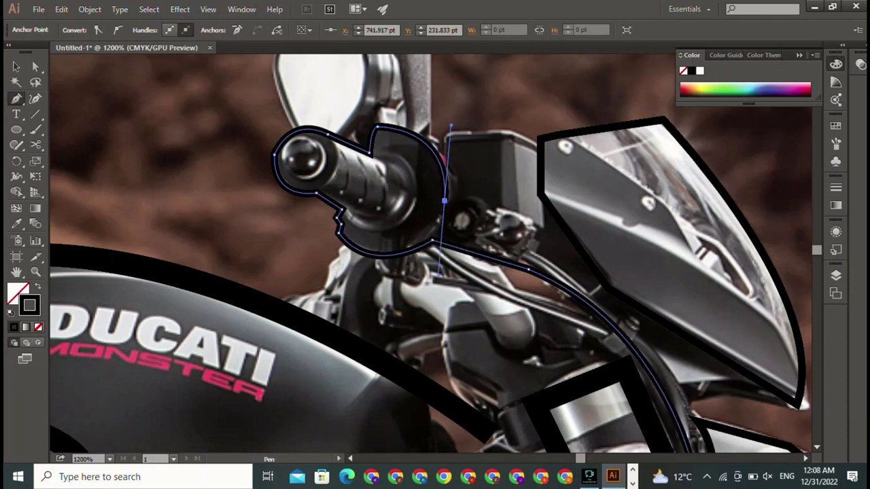
alt+click(444, 201)
drag(446, 135, 488, 134)
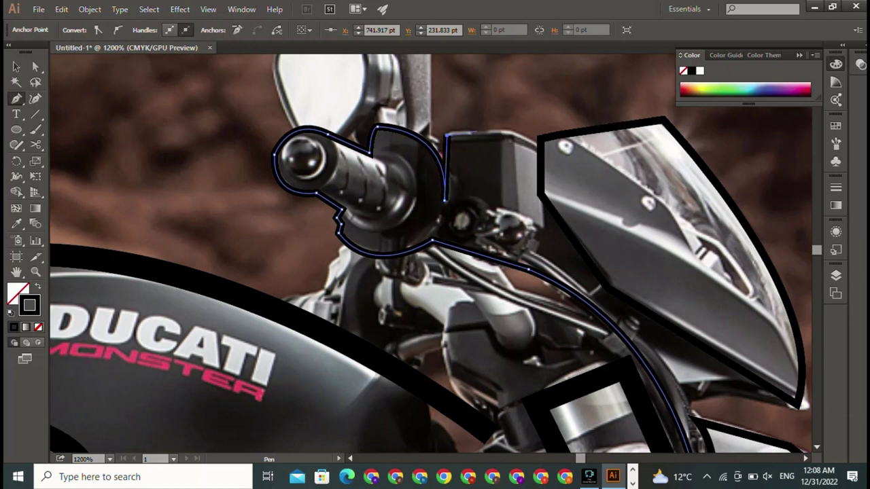
click(503, 130)
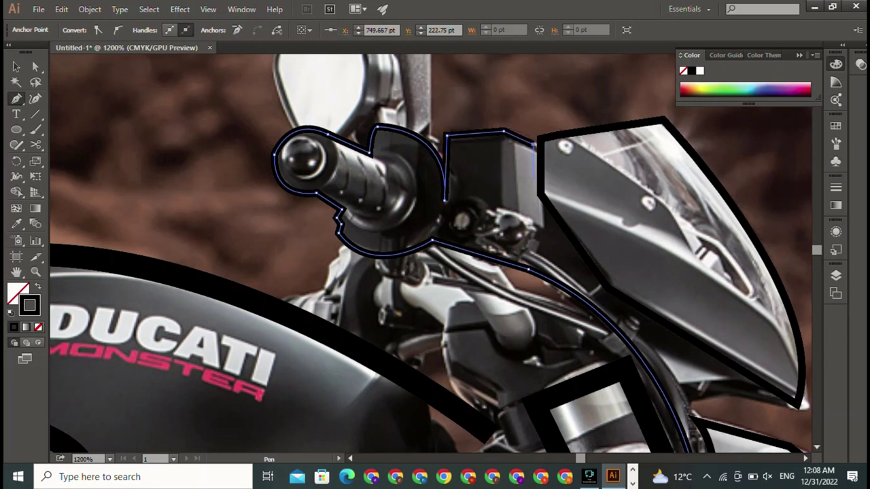
click(537, 221)
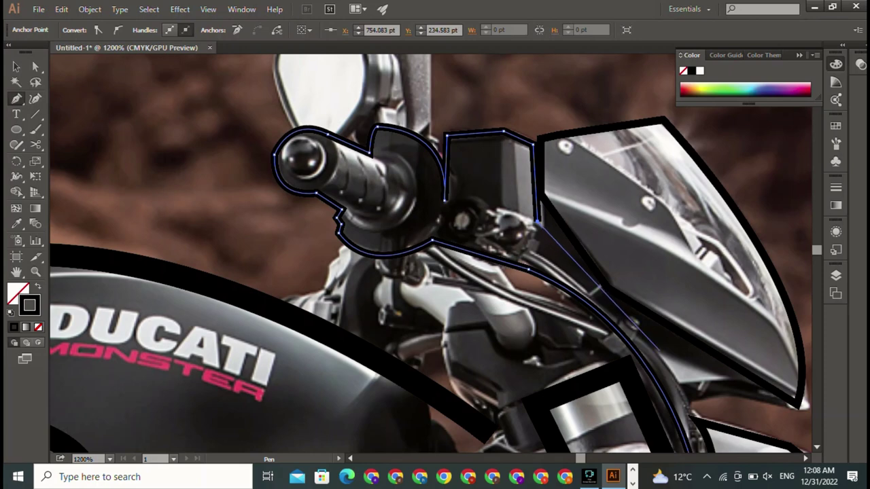
drag(687, 446, 457, 348)
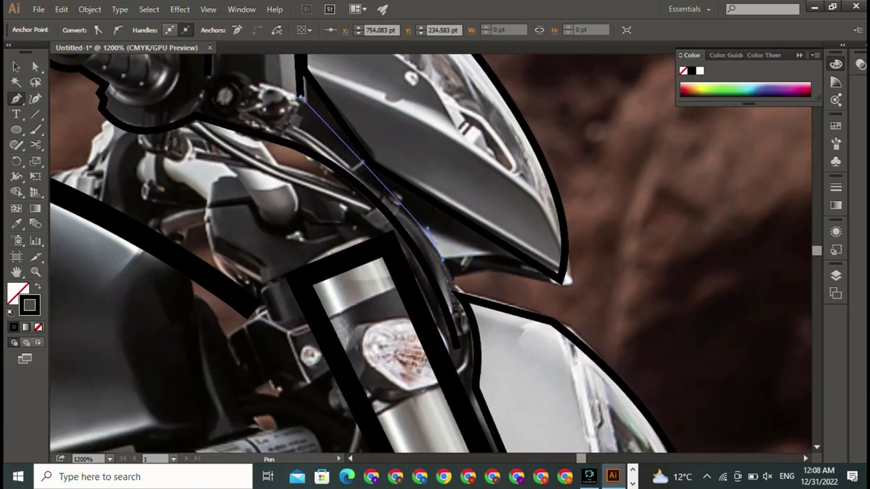
Step: Finish the cable outline down beside the windshield to the headlight and deselect it
drag(434, 243, 460, 281)
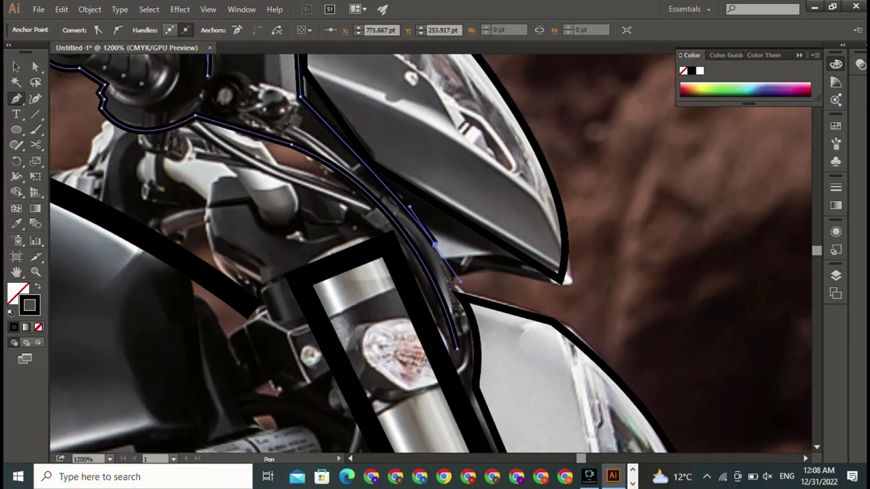
drag(460, 282, 467, 328)
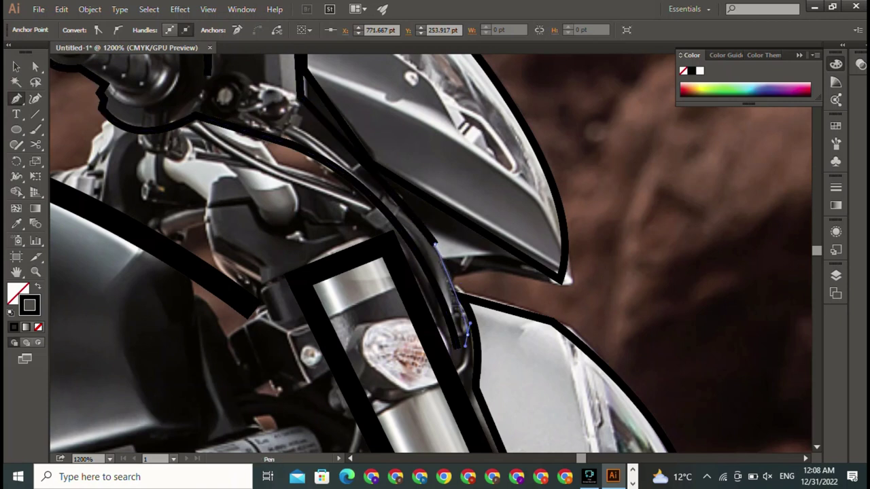
click(468, 333)
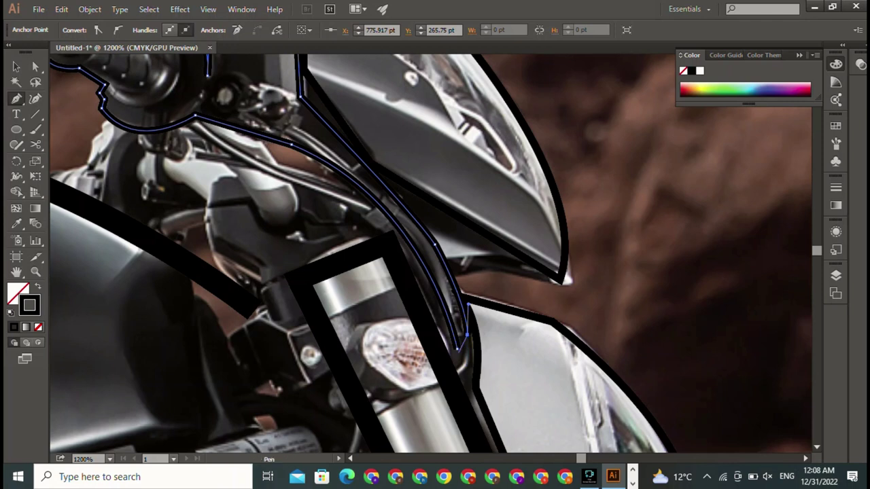
click(457, 349)
drag(457, 348, 429, 201)
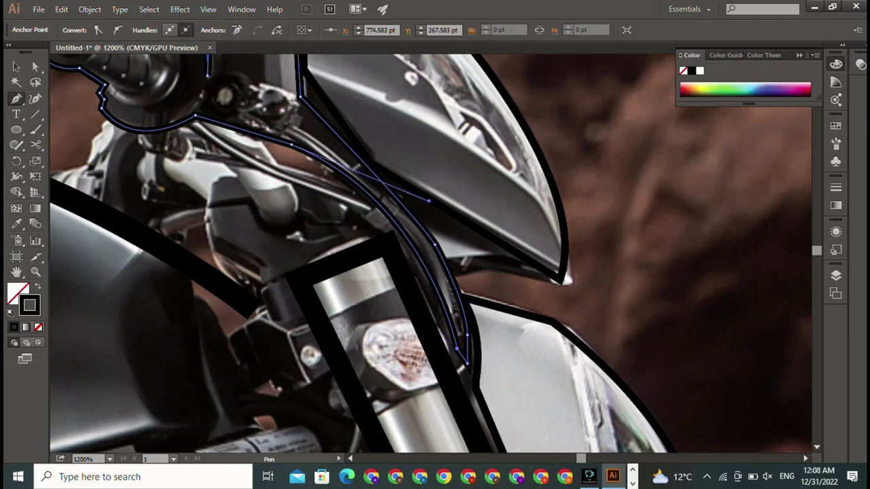
key(v)
click(467, 365)
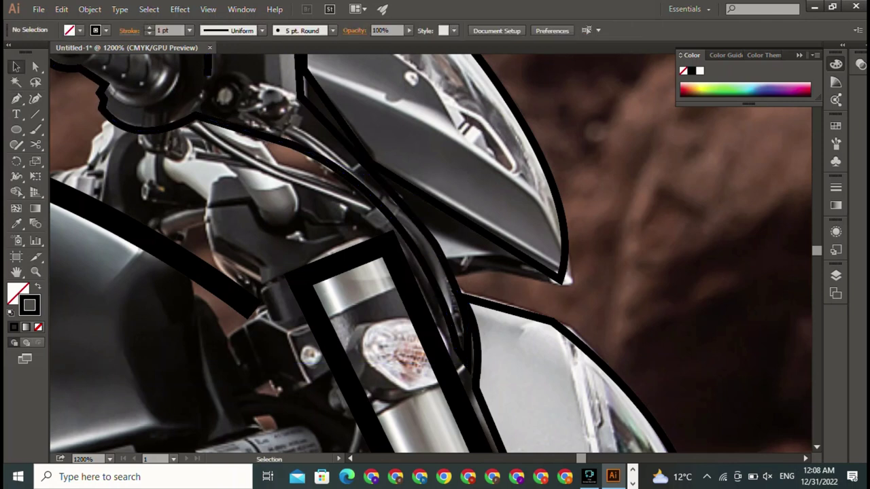
Step: Zoom out, unlock all objects, and hide the reference photo
key(ctrl+minus)
key(ctrl+minus)
key(ctrl+minus)
key(ctrl+minus)
key(ctrl+minus)
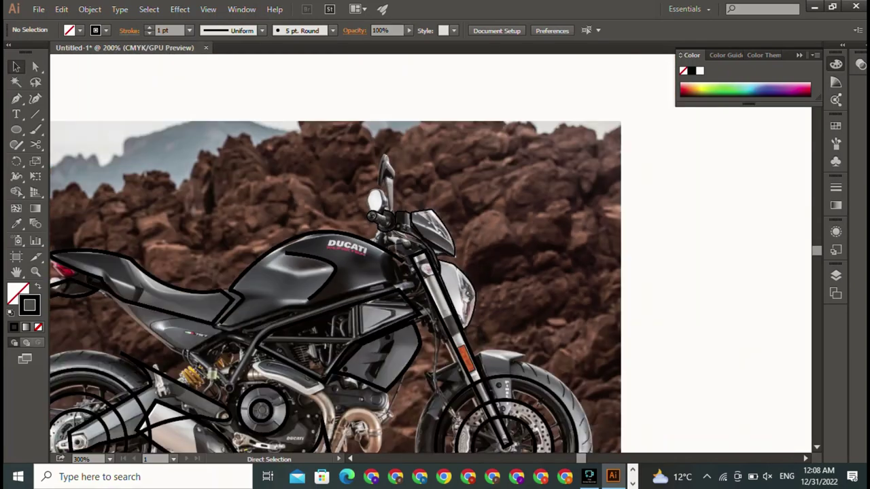
key(ctrl+minus)
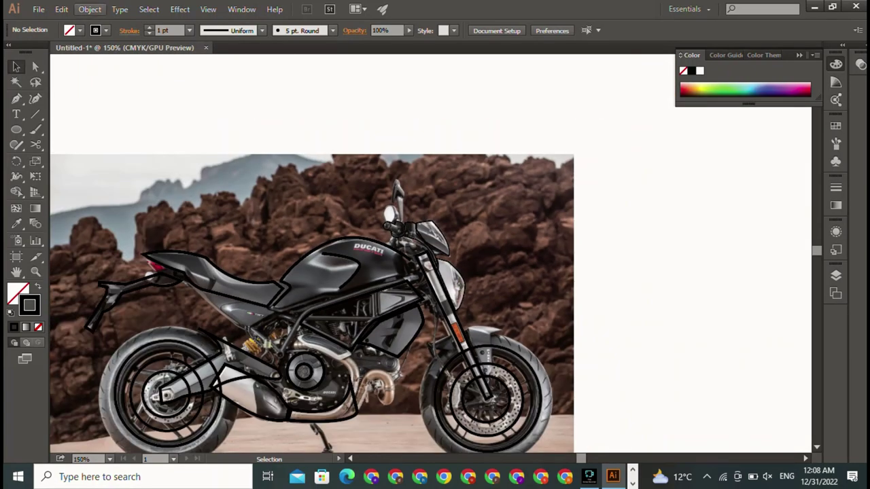
click(89, 9)
click(113, 98)
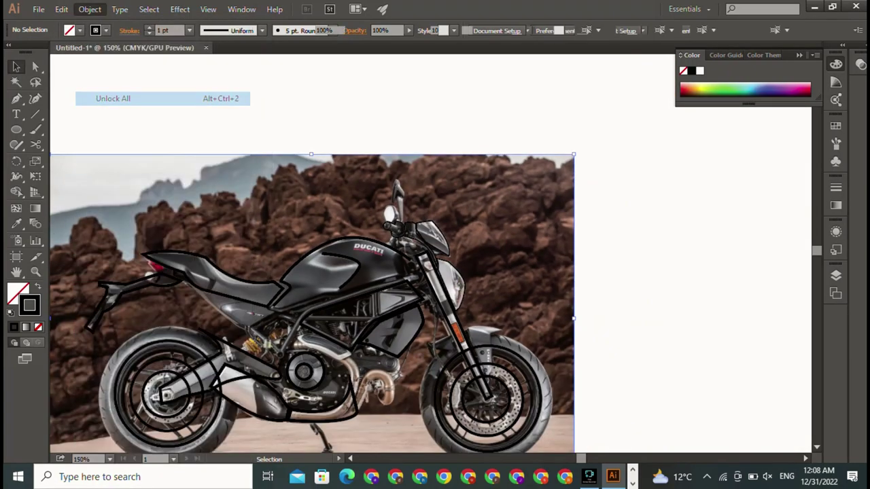
click(89, 9)
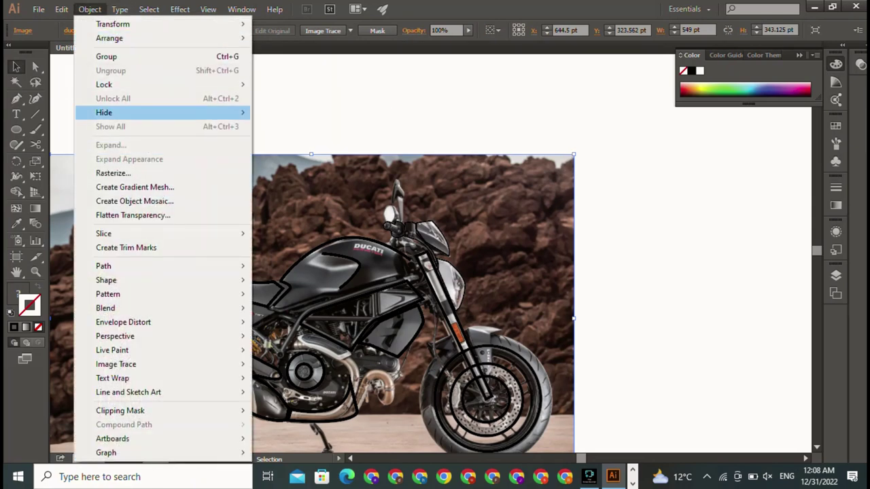
click(286, 112)
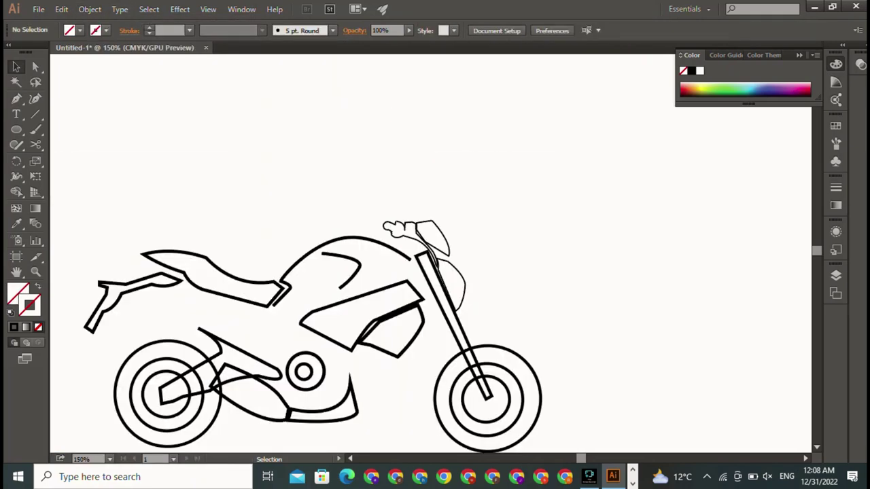
Step: Raise the mirror, windscreen and fork-side arc strokes to 3 pt
click(392, 228)
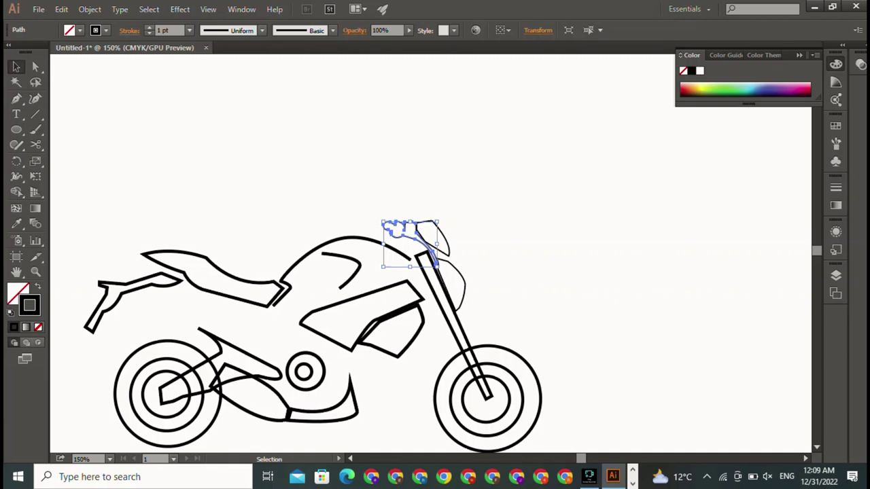
click(148, 27)
click(517, 183)
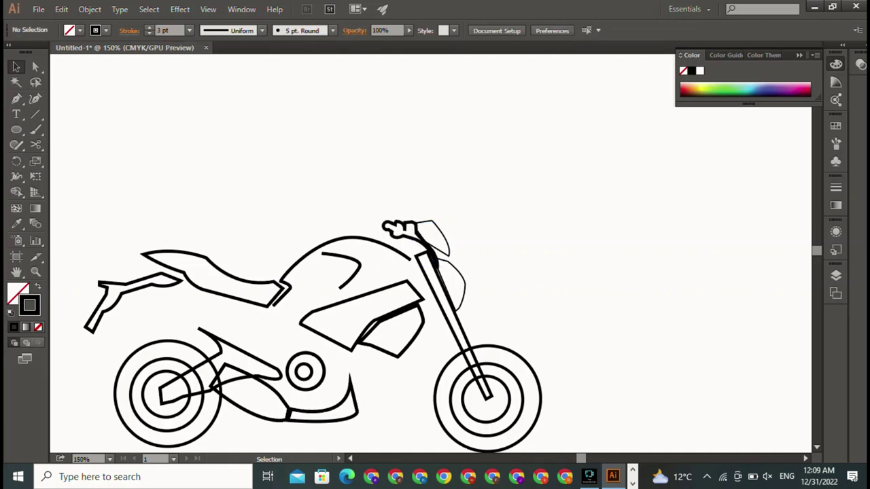
click(443, 238)
click(148, 27)
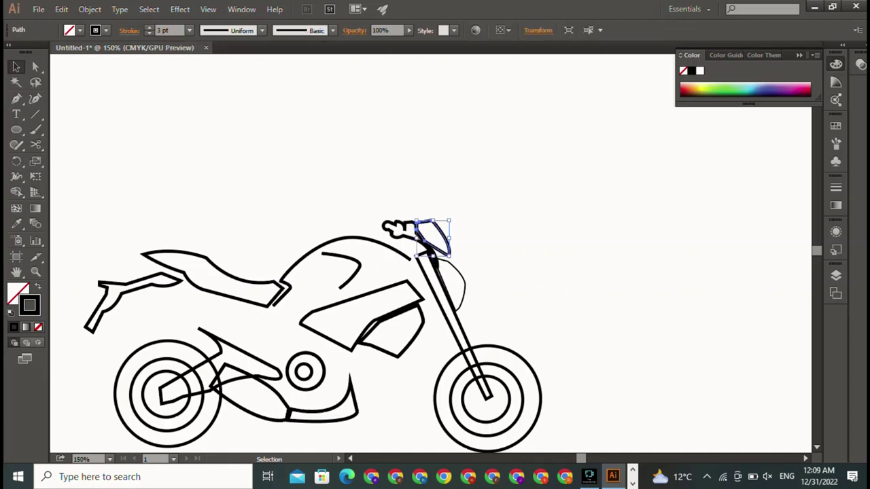
click(516, 184)
click(464, 289)
click(149, 27)
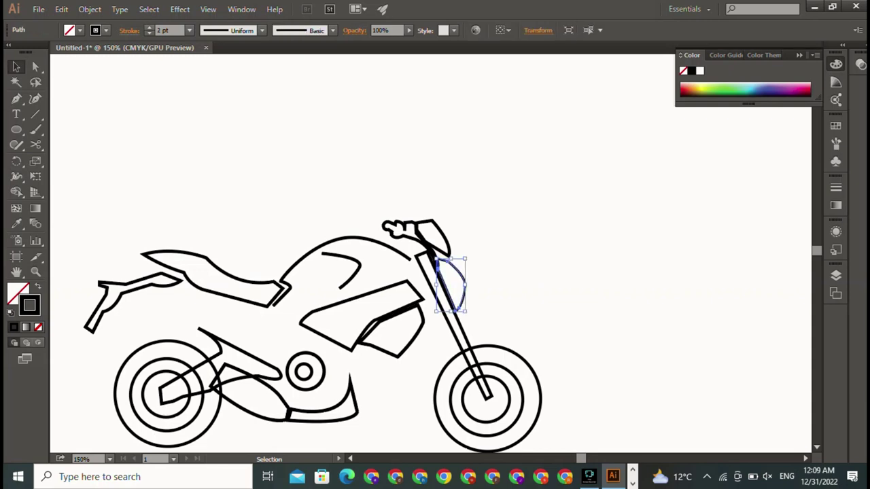
click(516, 184)
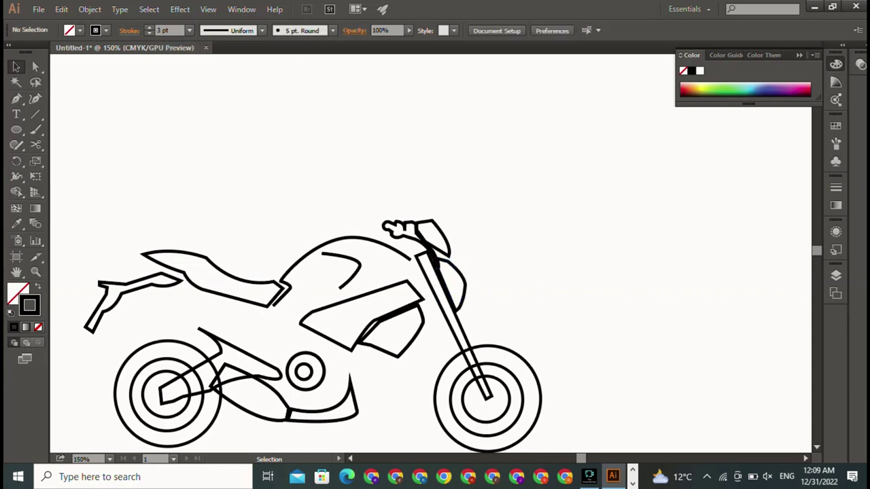
Step: Drag the swooping path over the rear wheel, the curved piece under the tank, and the leaf panel below the bike
drag(225, 343, 187, 312)
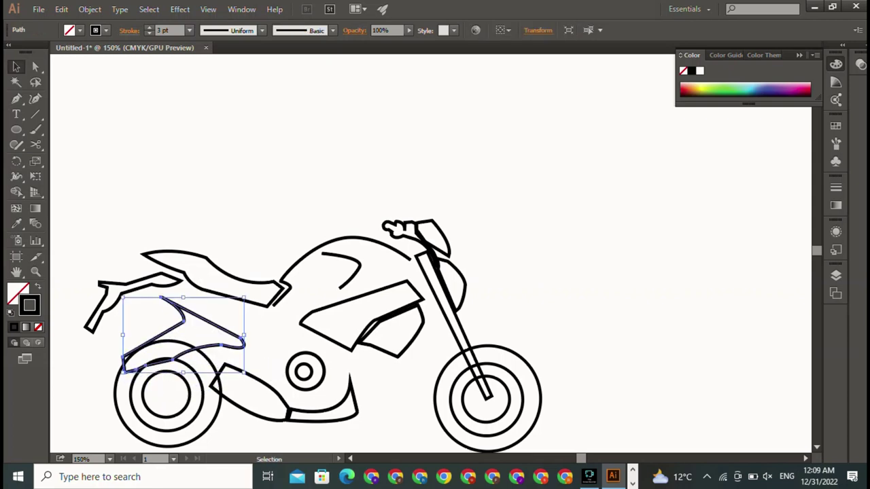
drag(340, 340, 413, 231)
click(413, 380)
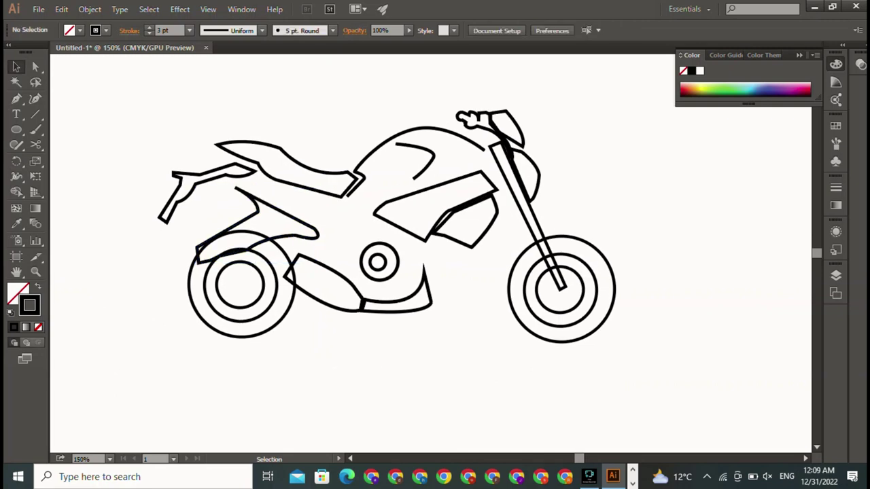
drag(285, 221, 470, 384)
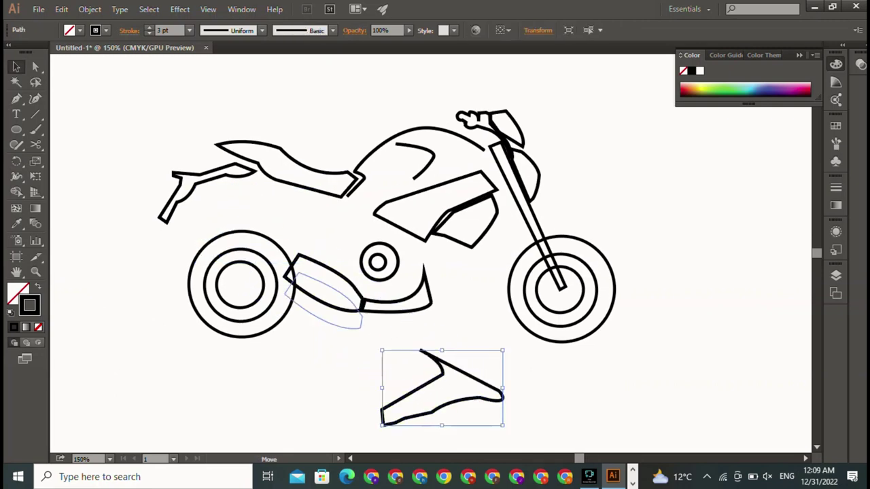
drag(324, 283, 295, 379)
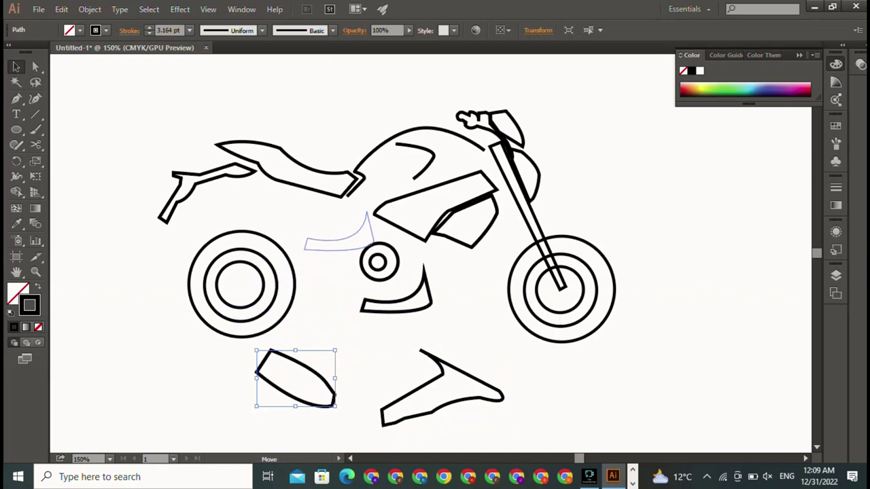
mouse_move(339, 249)
mouse_down()
mouse_move(338, 219)
mouse_move(347, 259)
mouse_up()
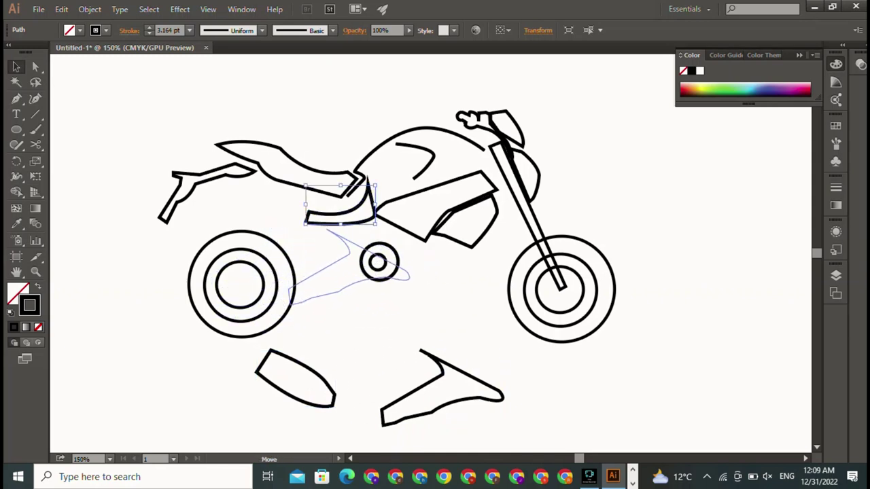
drag(347, 259, 257, 233)
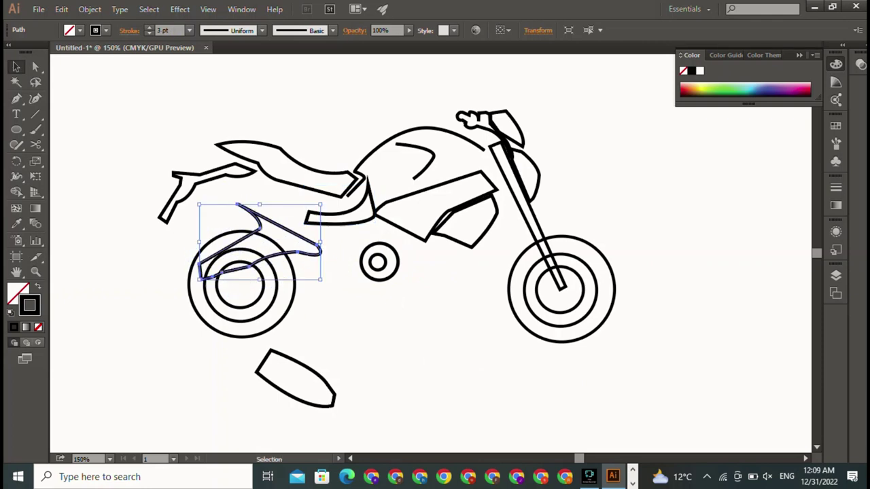
Step: Reflect the swooping tail path vertically and move it up beneath the seat
right_click(314, 253)
mouse_move(353, 187)
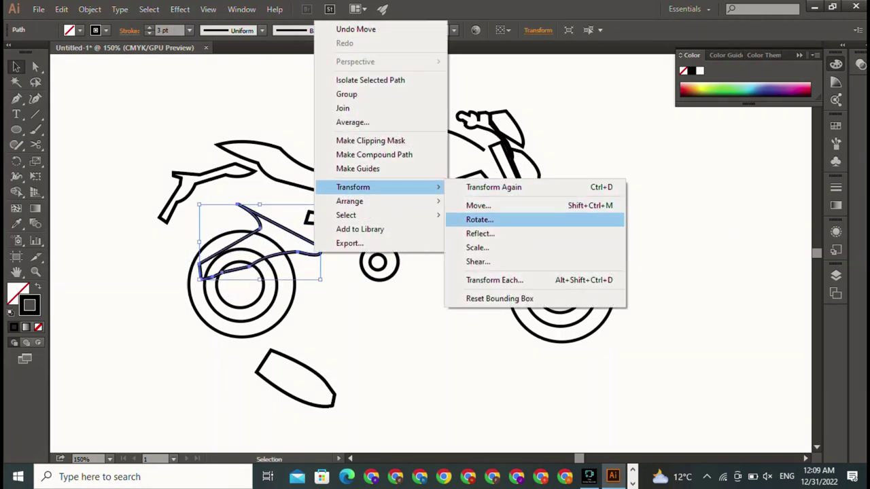
click(480, 233)
click(272, 410)
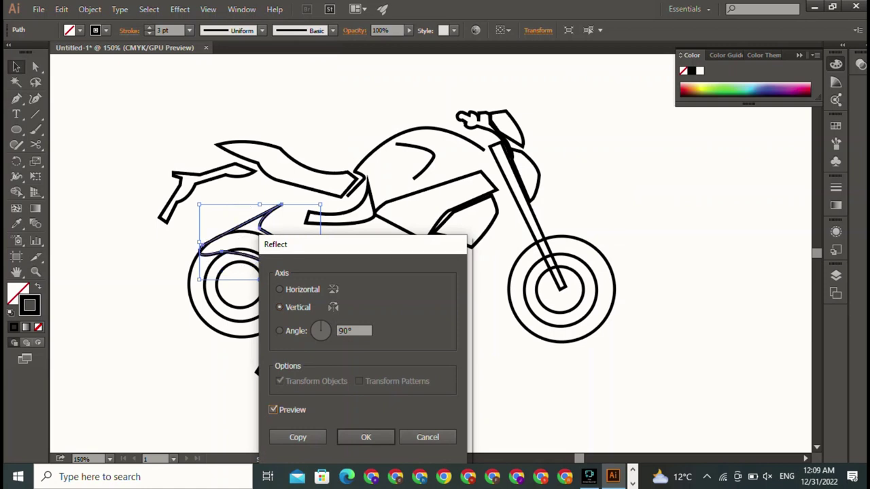
click(366, 437)
mouse_move(314, 262)
mouse_down()
mouse_move(320, 254)
mouse_move(291, 237)
mouse_up()
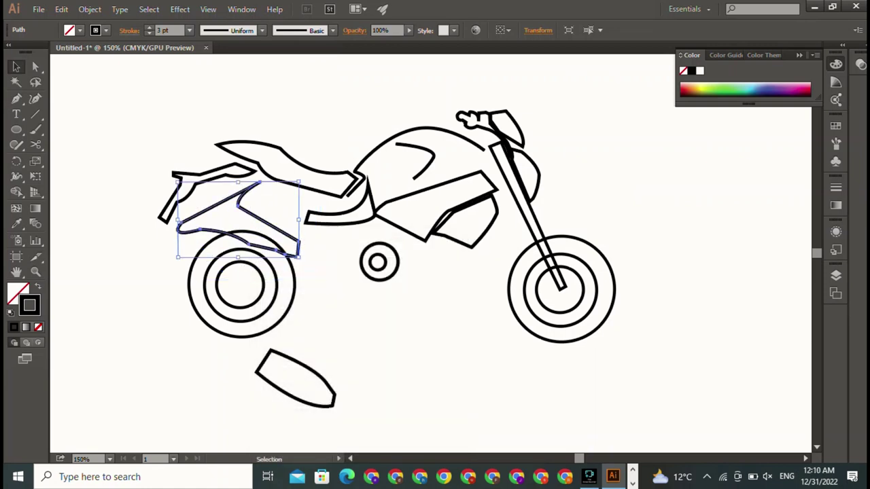
key(ctrl+shift+a)
click(291, 237)
key(ctrl+shift+a)
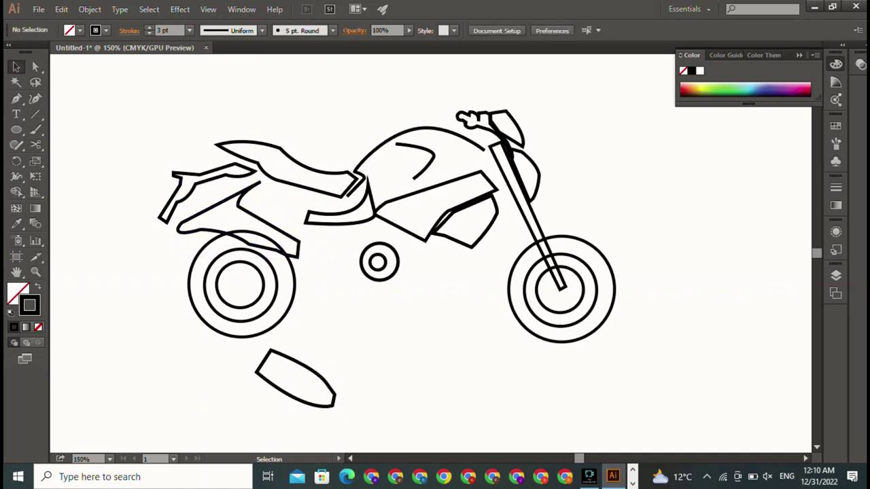
Step: Move the leaf-shaped panel to the artboard's lower left
drag(308, 353, 347, 261)
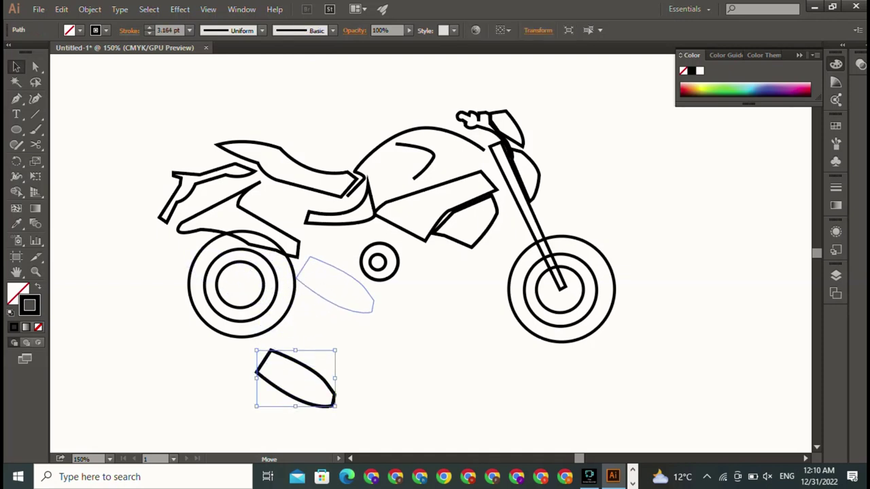
drag(347, 261, 186, 376)
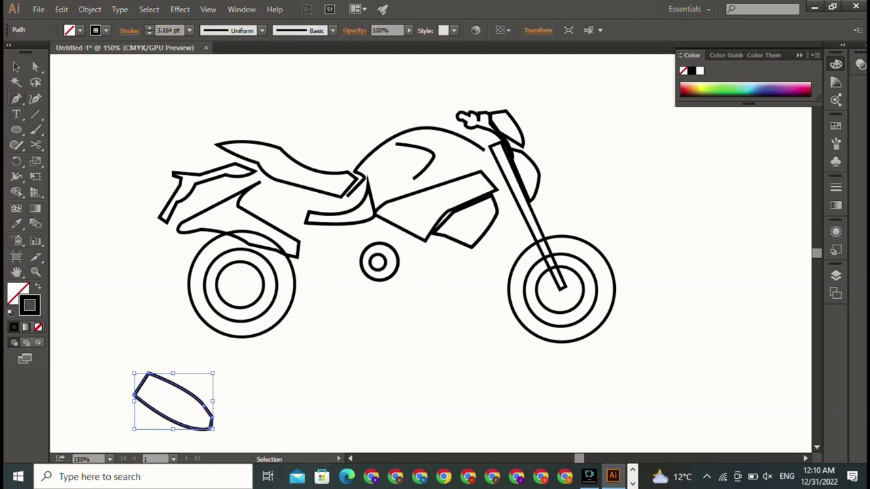
key(p)
click(398, 243)
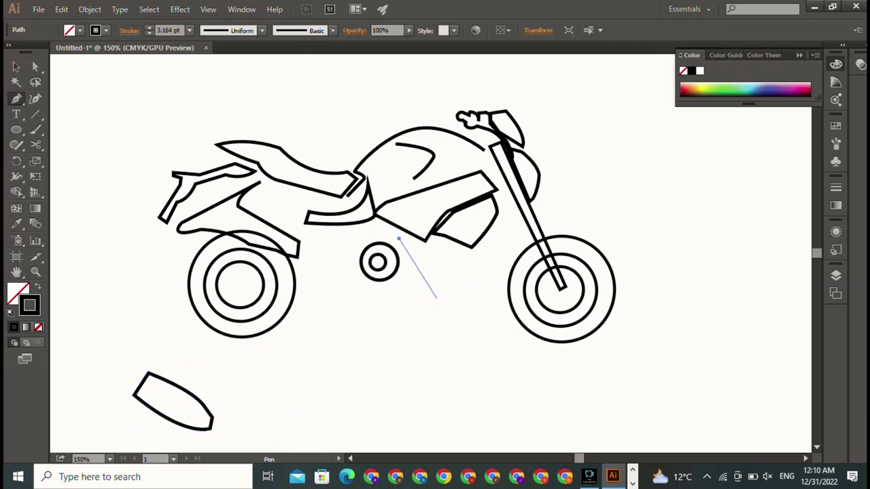
key(ctrl+z)
Step: Draw a test angled triangle line with the Pen tool below the engine
click(398, 237)
click(446, 289)
click(312, 314)
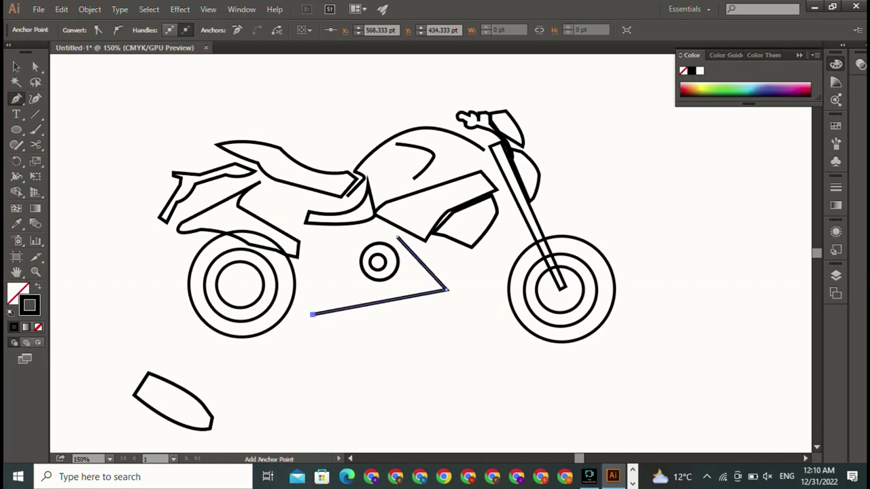
key(v)
key(ctrl+shift+a)
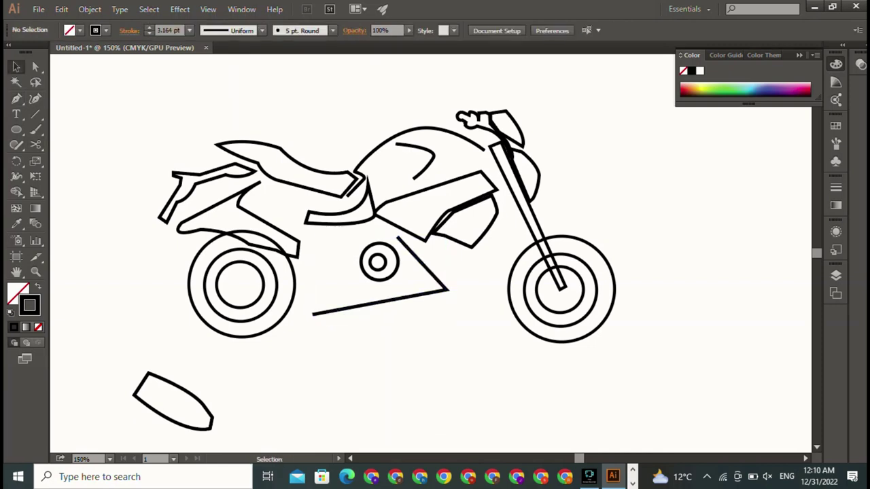
Step: Delete the stray triangle path and clear the selection
click(399, 238)
key(a)
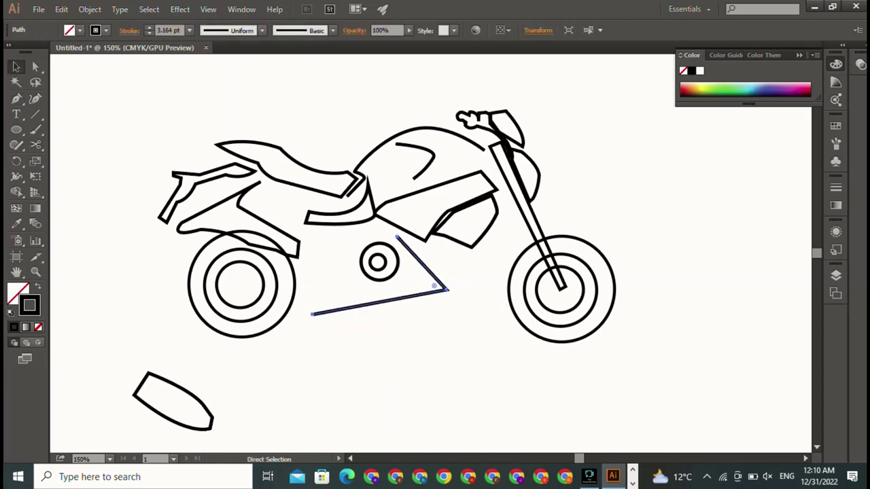
key(Delete)
click(151, 386)
key(v)
key(ctrl+shift+a)
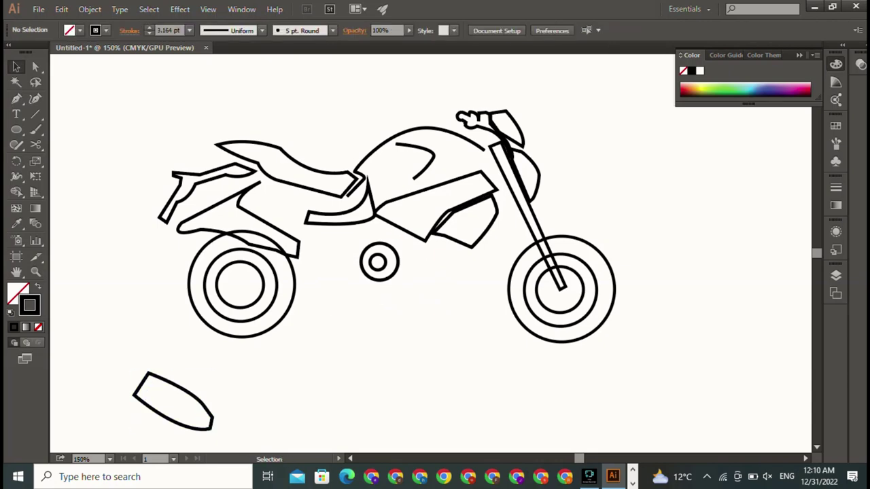
click(588, 476)
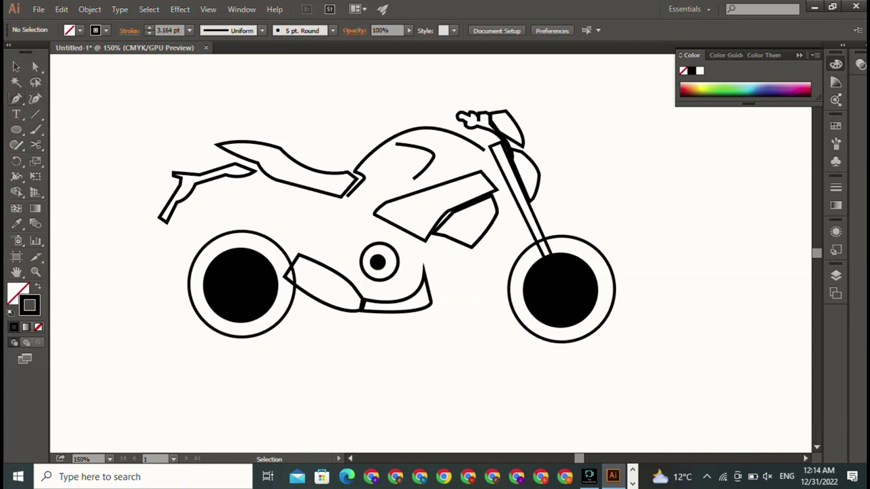
Step: Pen-draw two tail curves from behind the seat, one toward the tank, one down to the engine
click(16, 99)
click(369, 286)
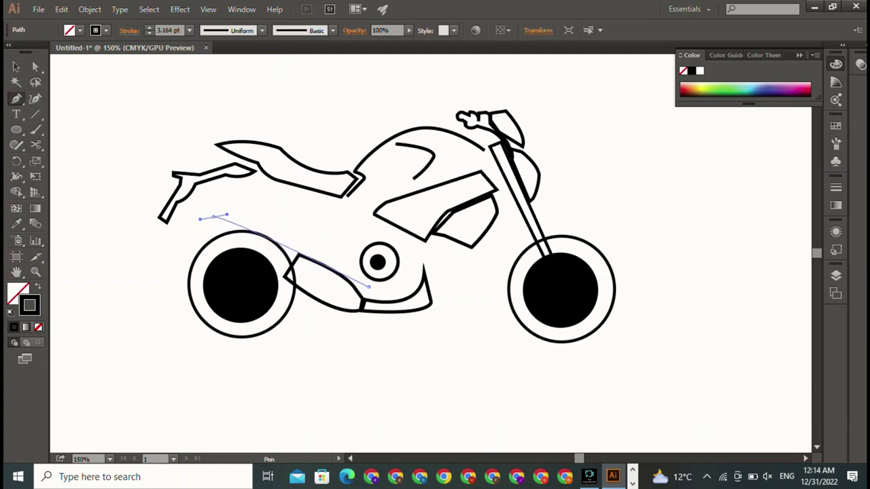
drag(213, 216, 148, 241)
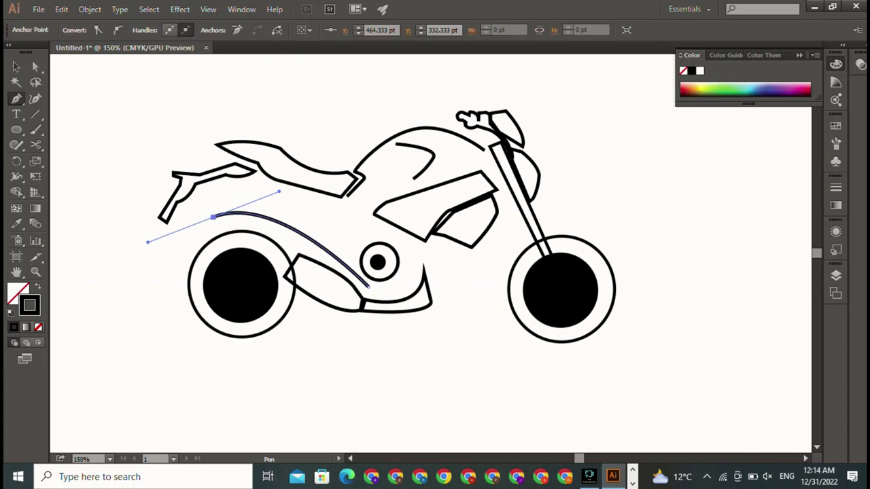
click(212, 216)
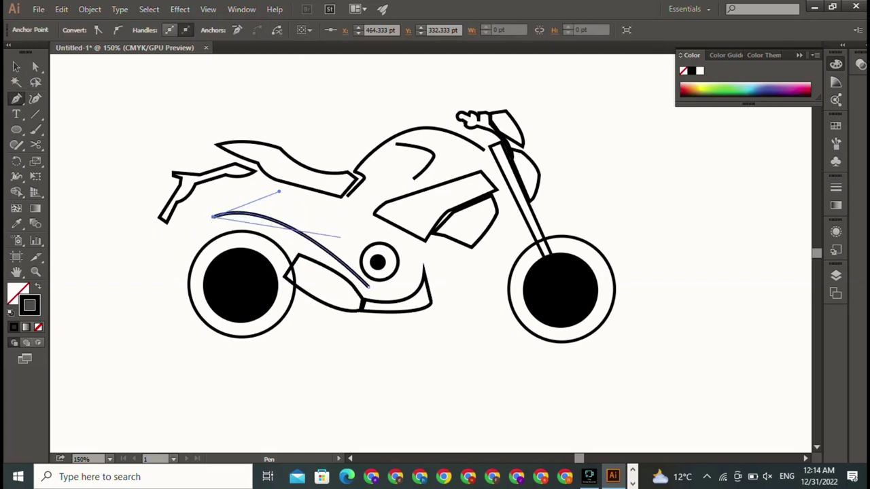
key(ctrl+shift+a)
click(213, 216)
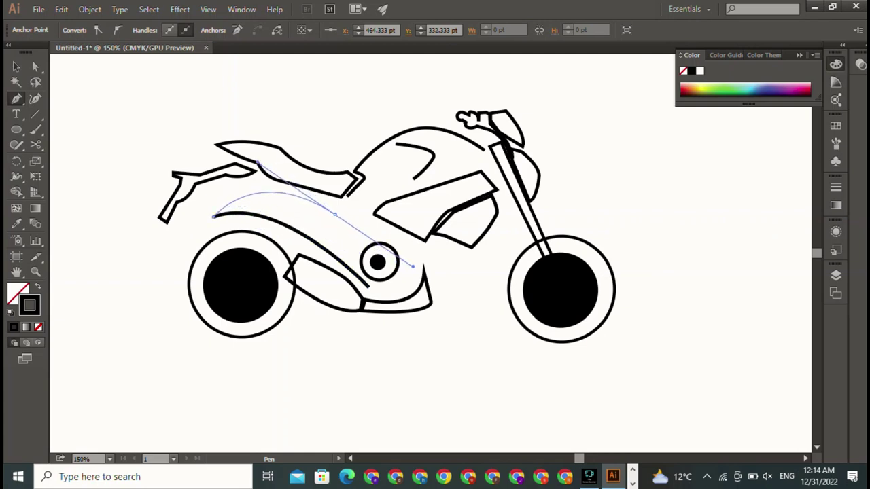
drag(334, 214, 413, 266)
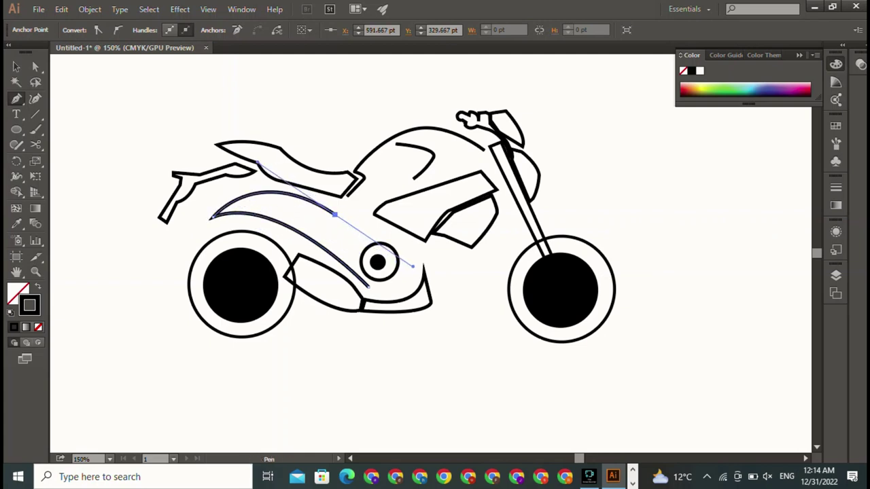
key(v)
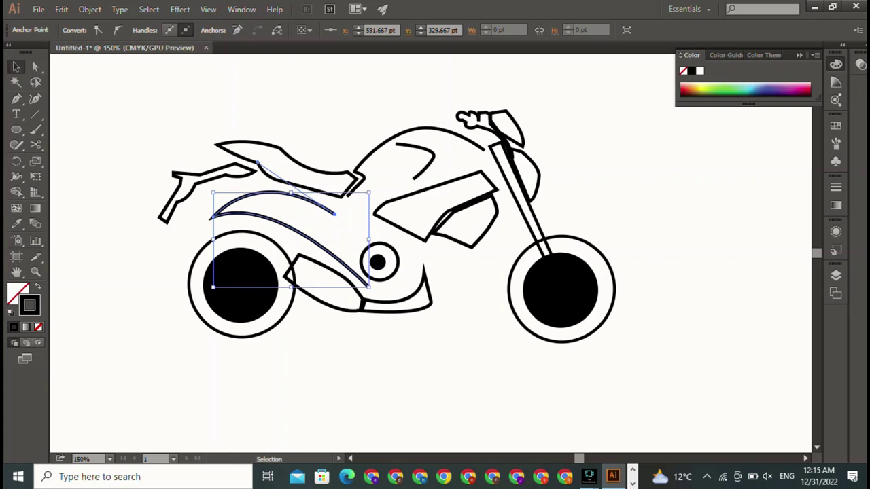
key(ctrl+shift+a)
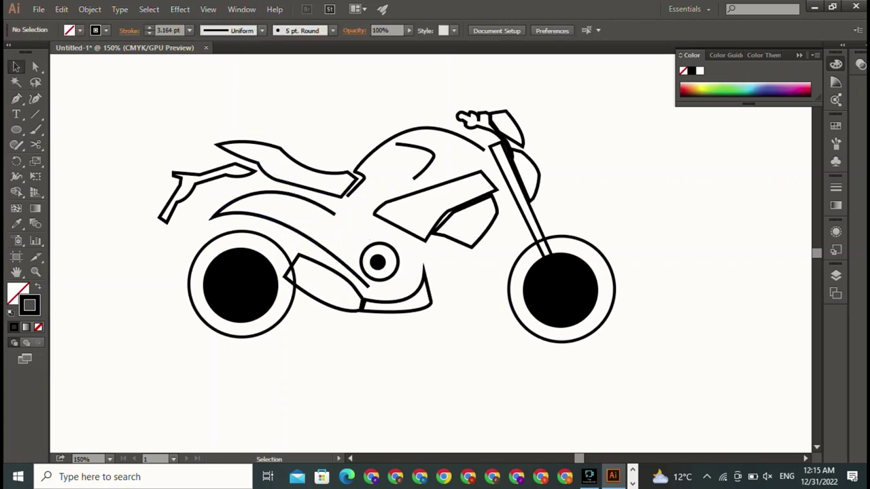
Step: Delete the loop beside the rear wheel and the small U-shaped bracket
click(326, 269)
key(Delete)
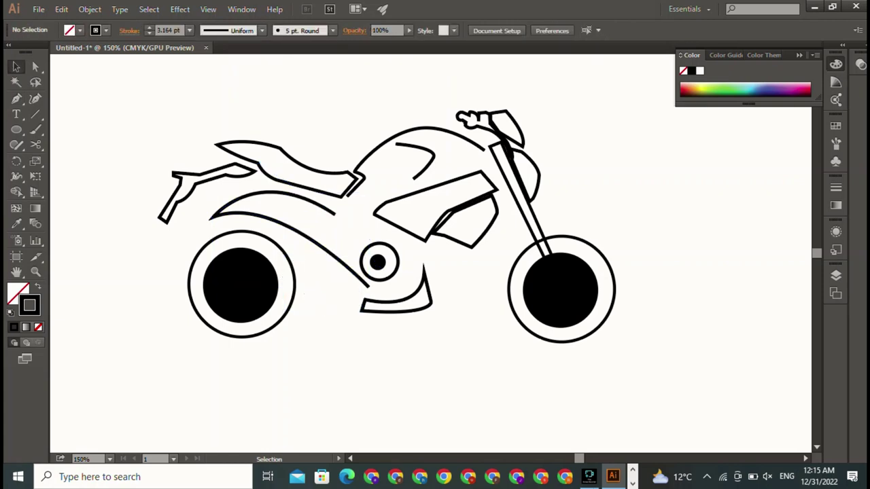
click(396, 309)
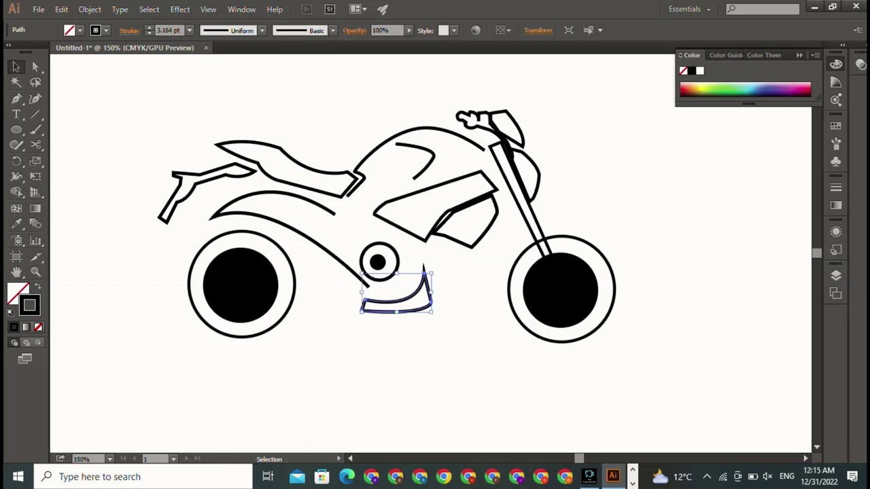
drag(431, 273, 480, 245)
drag(421, 299, 391, 307)
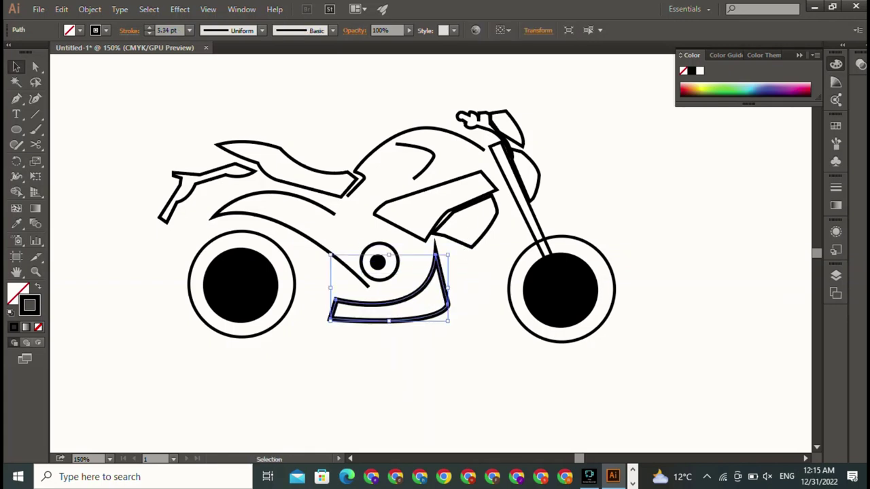
key(Delete)
Step: Draw an open belly pan outline under the engine with a curved lower edge
key(p)
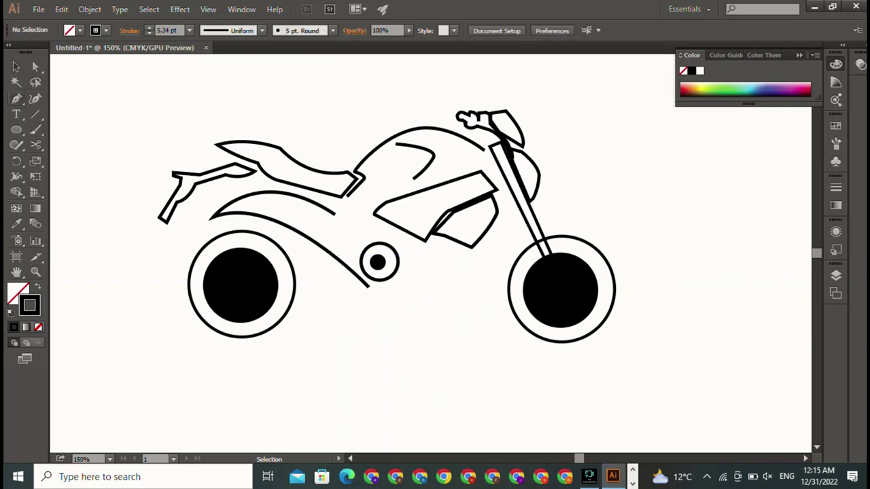
click(373, 230)
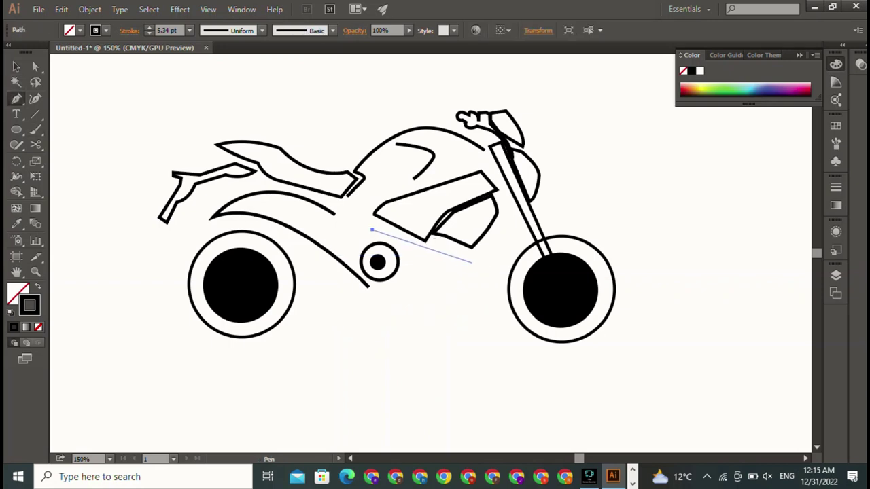
click(472, 255)
drag(383, 316, 286, 310)
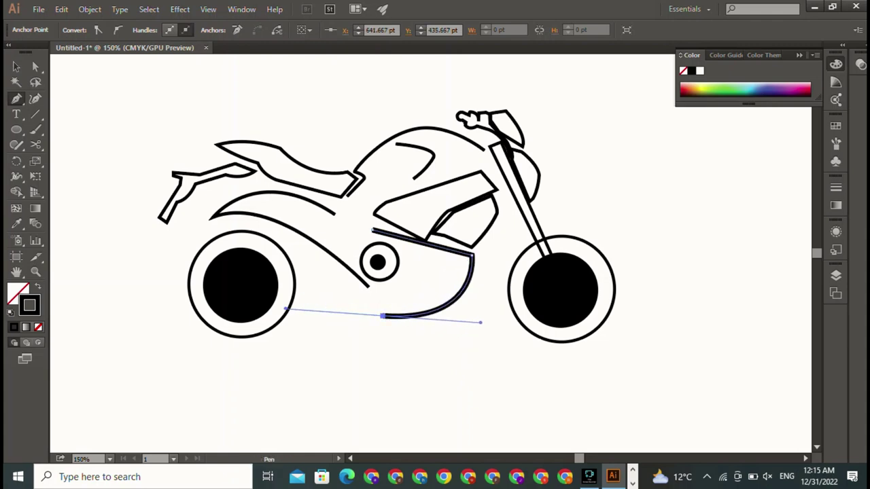
click(383, 315)
click(476, 349)
key(ctrl+z)
key(v)
key(ctrl+shift+a)
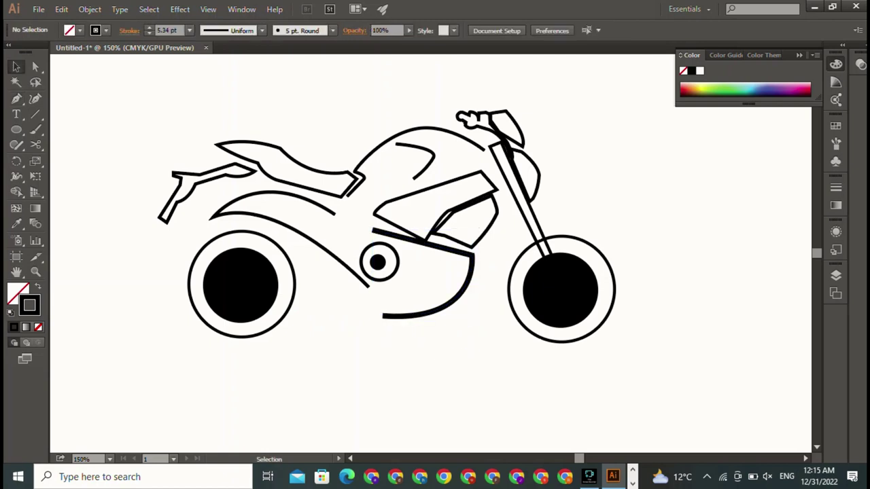
Step: Set the belly pan stroke to 3 pt and bend its top edge into a slight curve
click(382, 315)
click(148, 32)
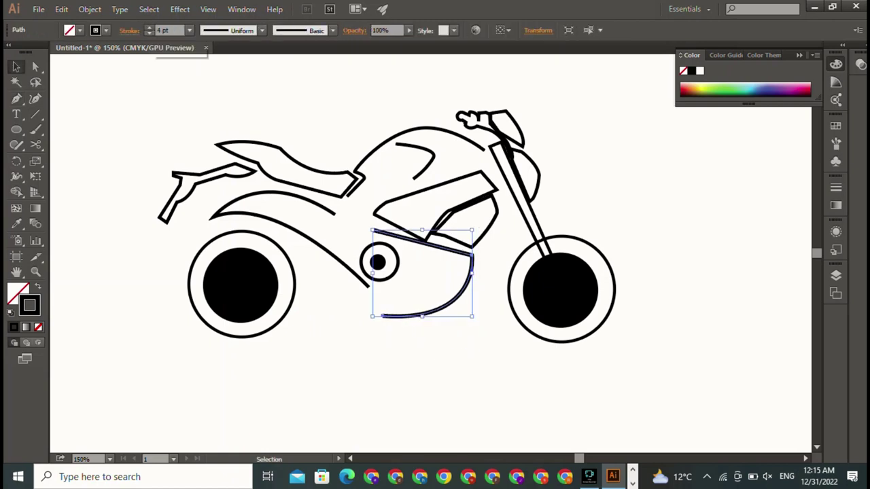
click(148, 33)
key(ctrl+shift+a)
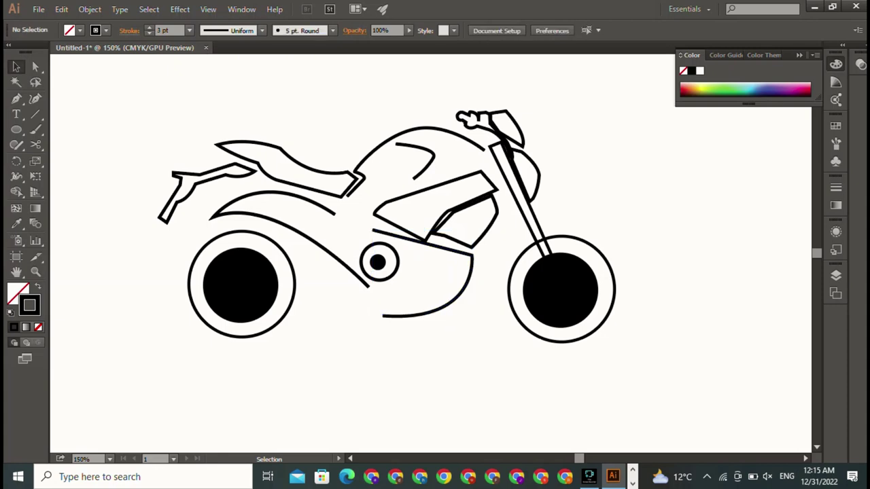
key(ctrl+z)
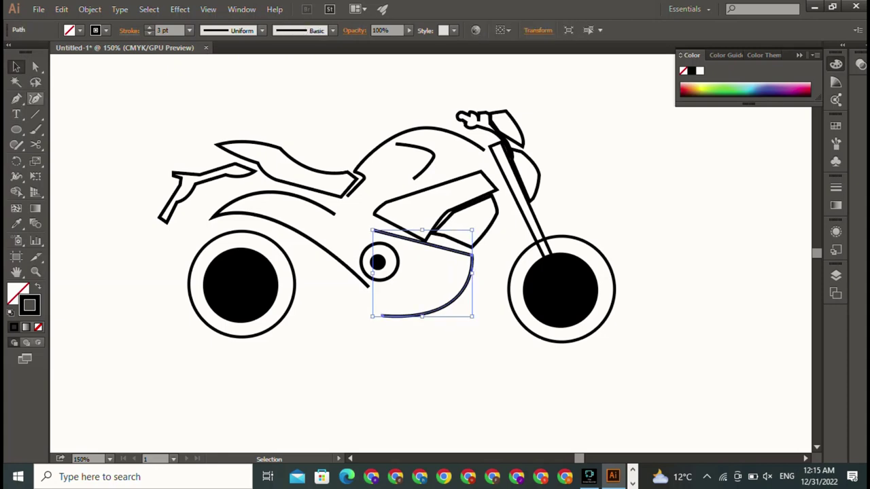
drag(17, 98, 75, 144)
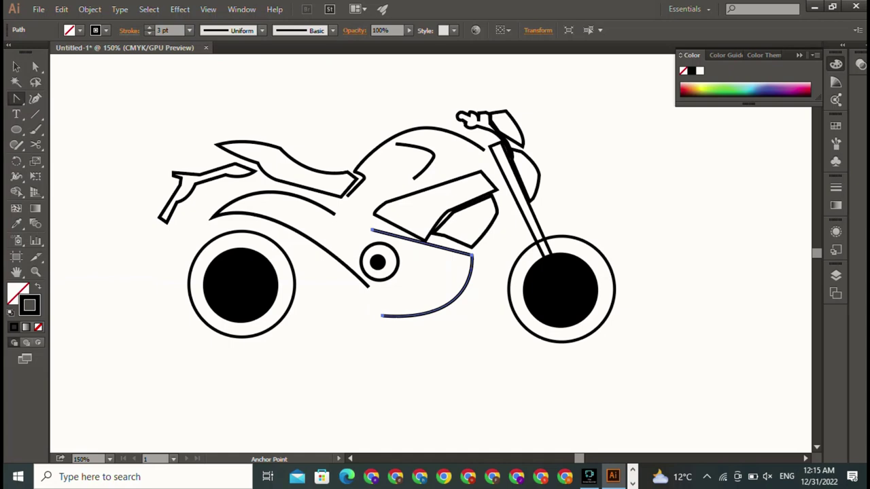
drag(422, 242, 422, 247)
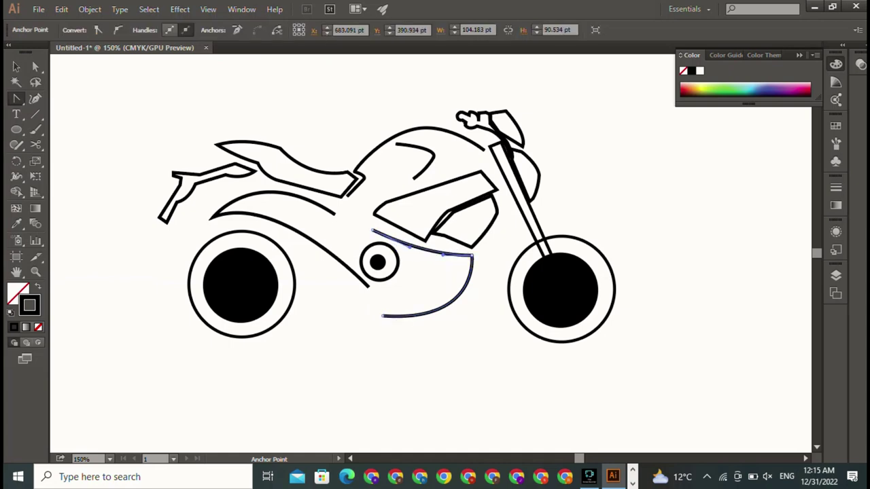
key(v)
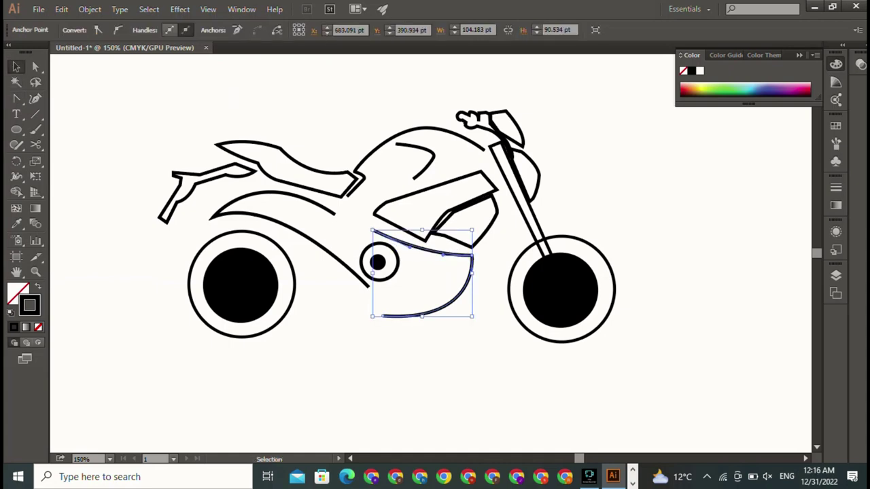
key(ctrl+shift+a)
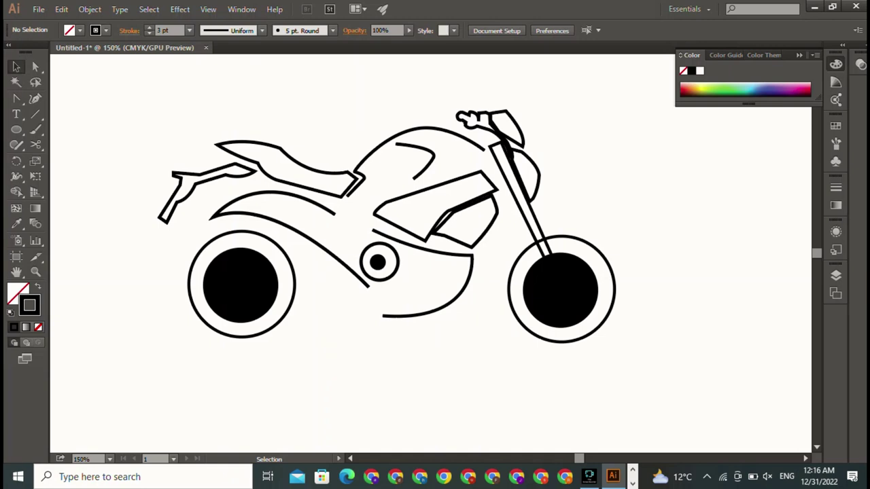
Step: Marquee-select both swooping tail curves and Alt-drag a copy slightly left and up
click(285, 235)
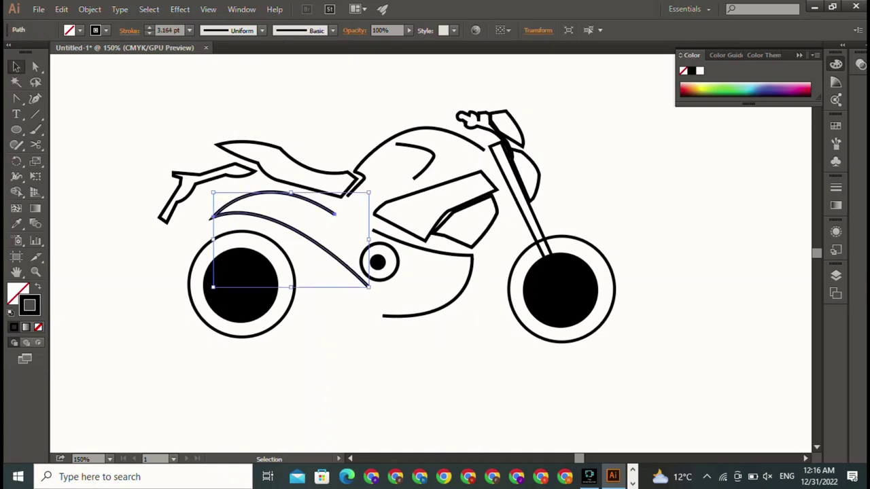
click(299, 167)
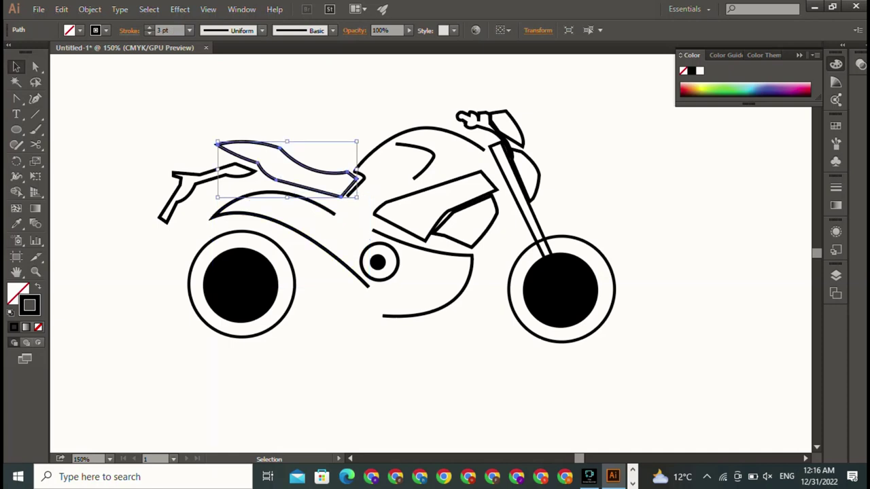
click(299, 238)
mouse_move(299, 238)
mouse_down()
mouse_move(268, 245)
mouse_move(299, 238)
mouse_up()
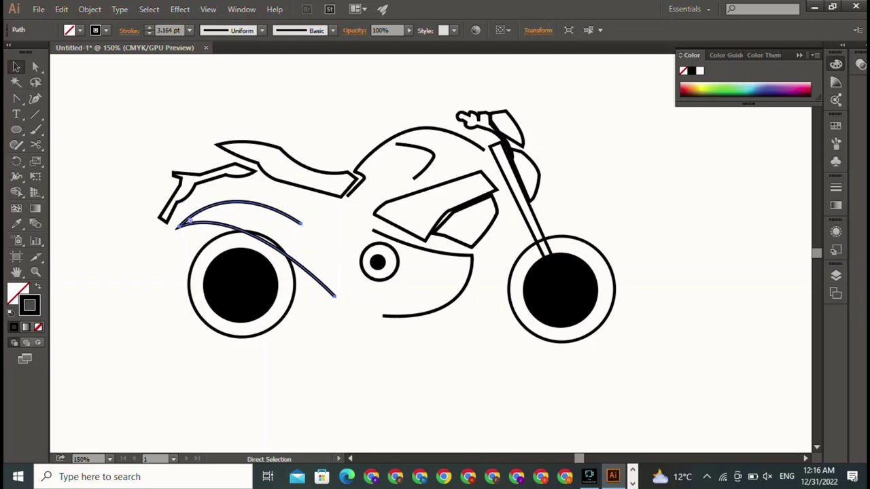
click(211, 217)
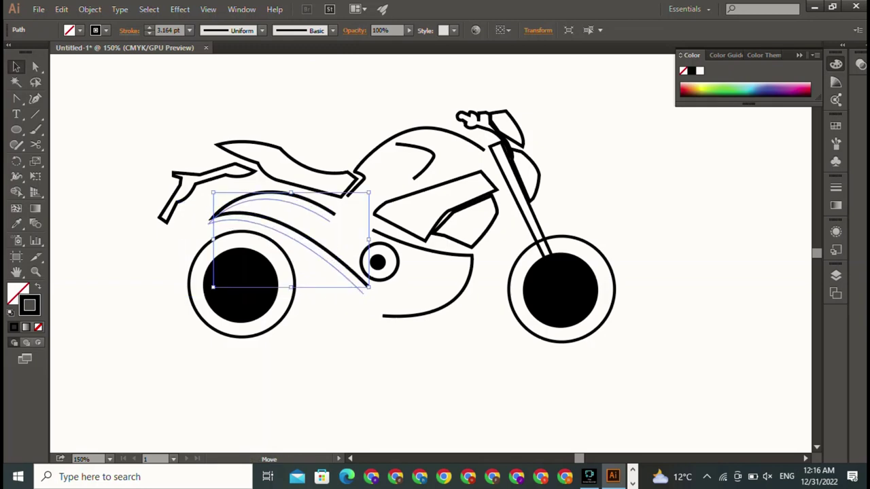
drag(211, 217, 206, 224)
key(ctrl+z)
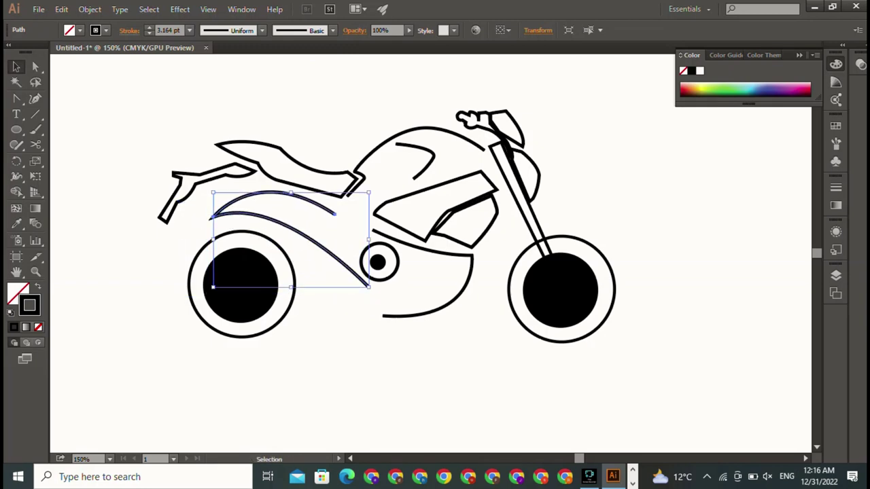
key(ctrl+shift+a)
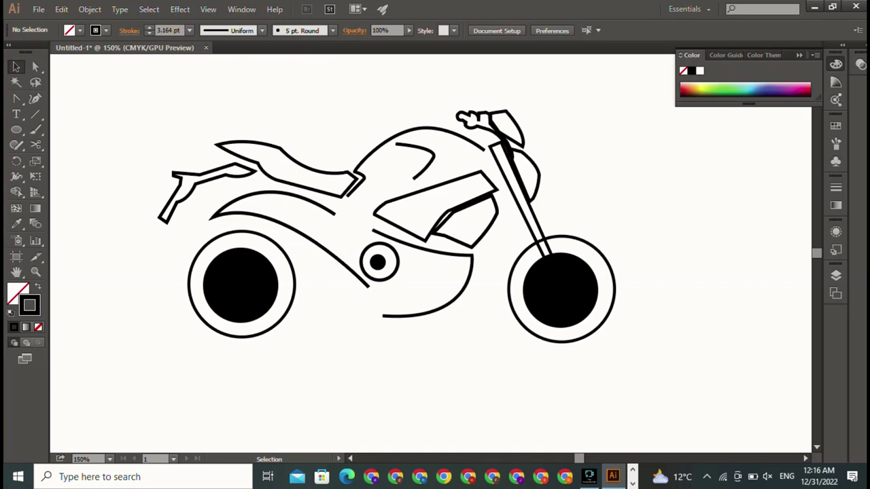
drag(207, 185, 371, 291)
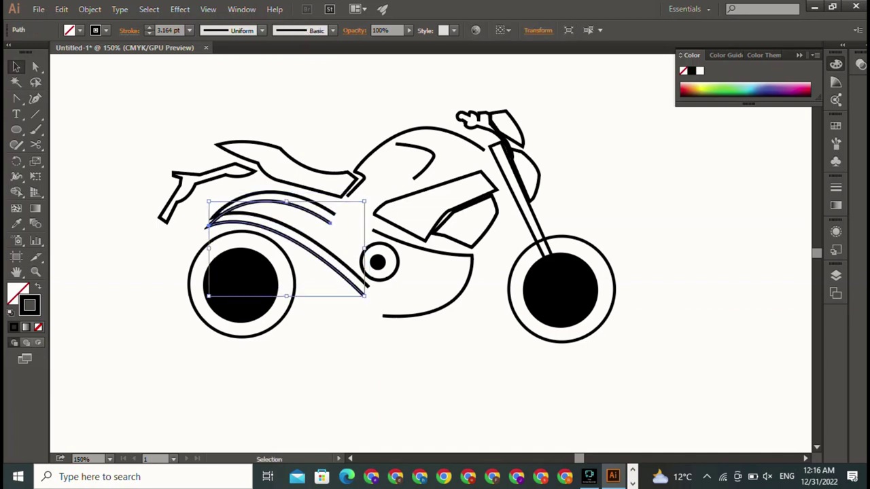
drag(208, 224, 188, 218)
key(ctrl+shift+a)
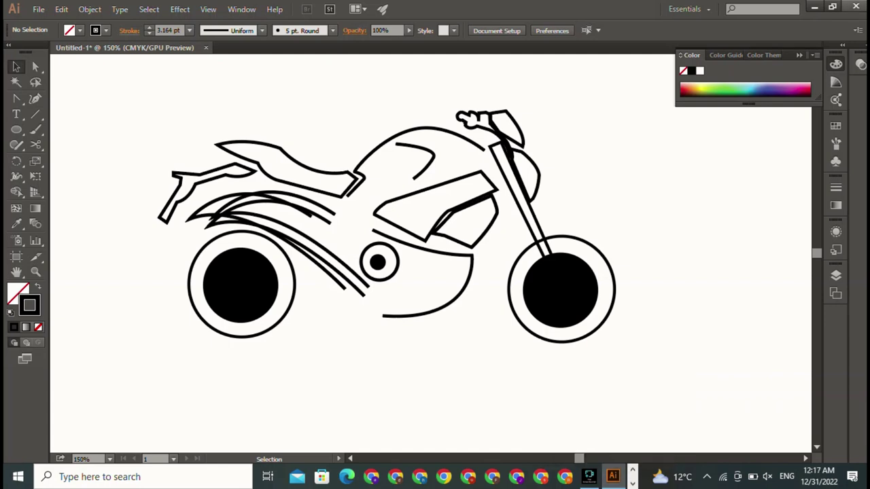
Step: Shrink the spare curve groups to about half size and place them over the rear fender
drag(326, 268, 456, 420)
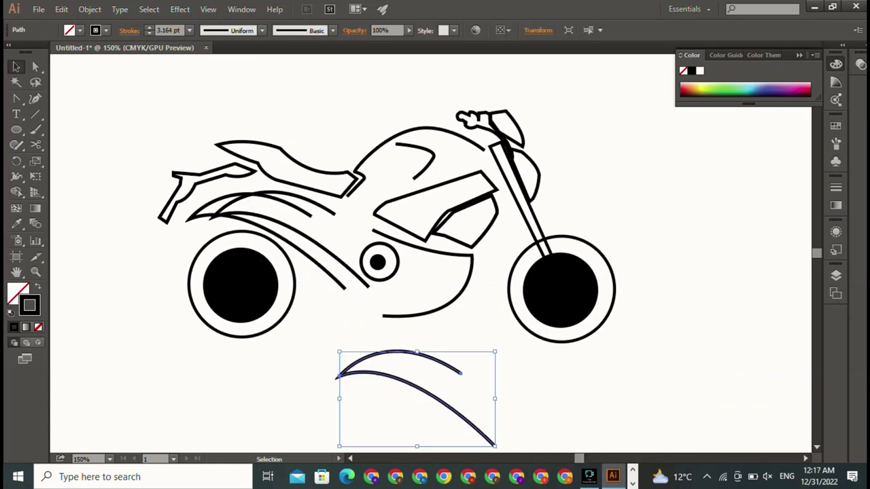
drag(306, 252, 347, 409)
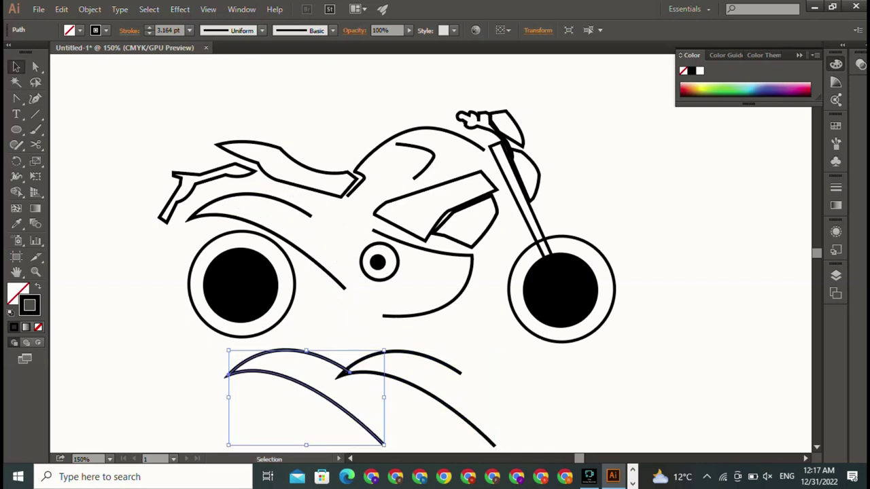
drag(385, 445, 304, 396)
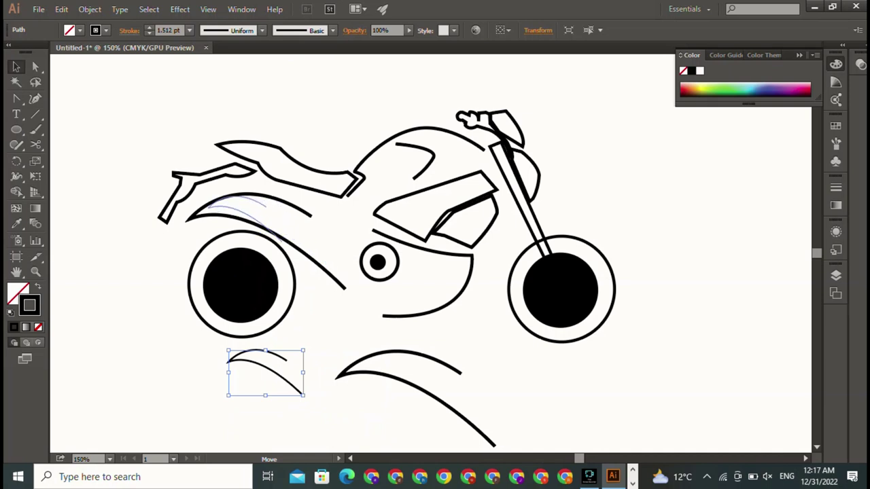
drag(295, 245, 260, 223)
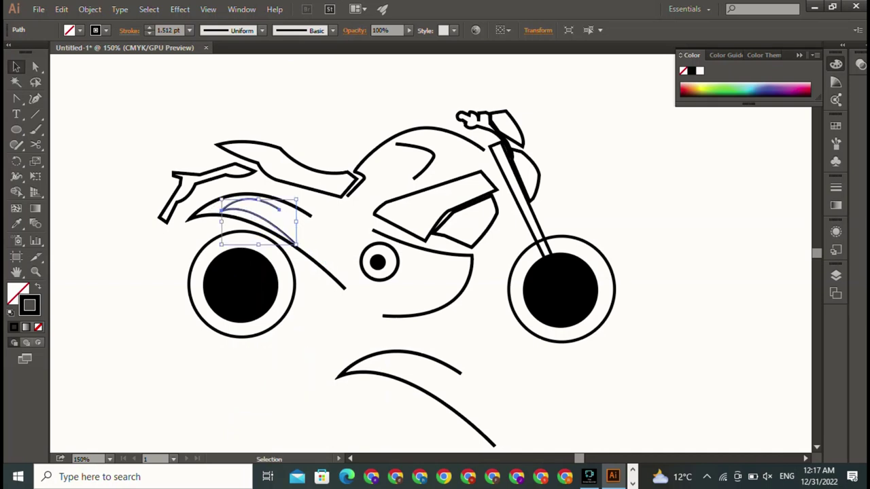
Step: Delete the large leftover curve below the bike
click(398, 352)
mouse_move(339, 351)
mouse_down()
mouse_move(371, 371)
mouse_move(291, 288)
mouse_up()
key(Delete)
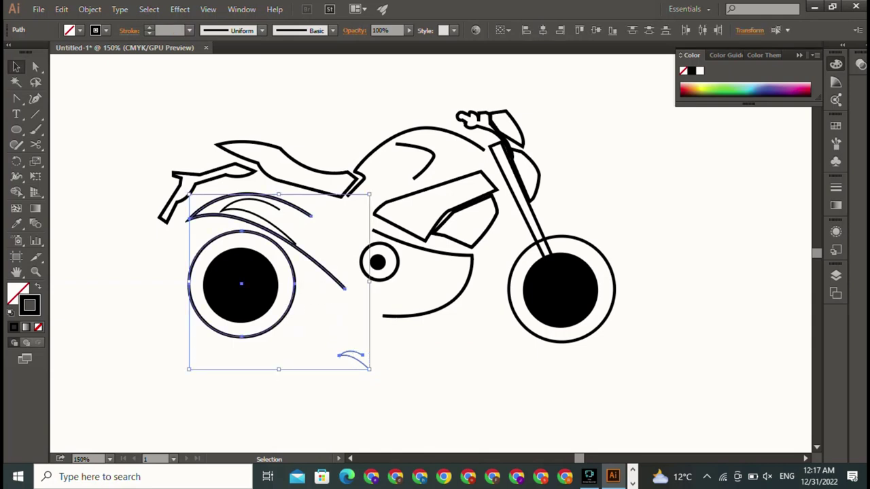
key(ctrl+shift+a)
Step: Drop the remaining small curve onto the rear fender
drag(353, 355, 258, 206)
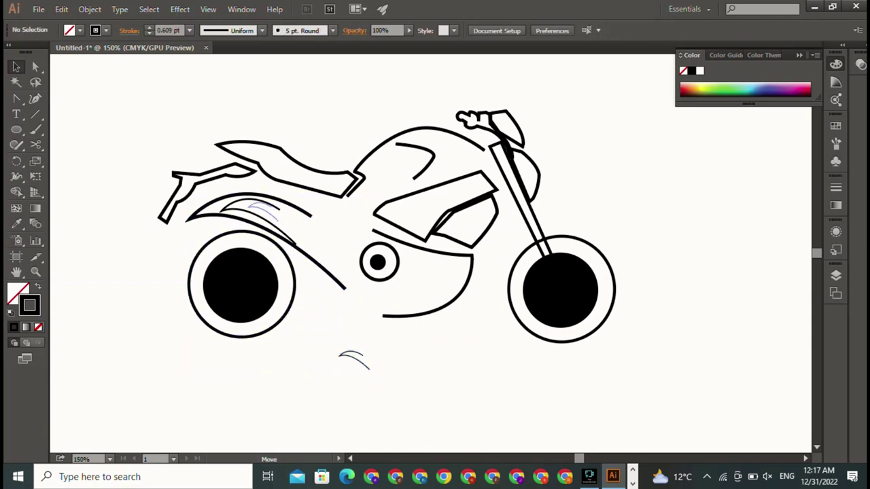
drag(258, 206, 260, 206)
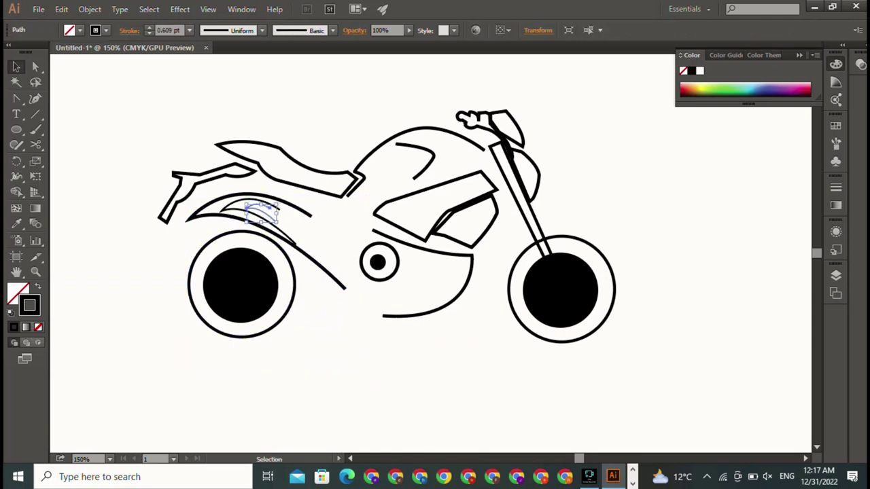
key(ctrl+shift+a)
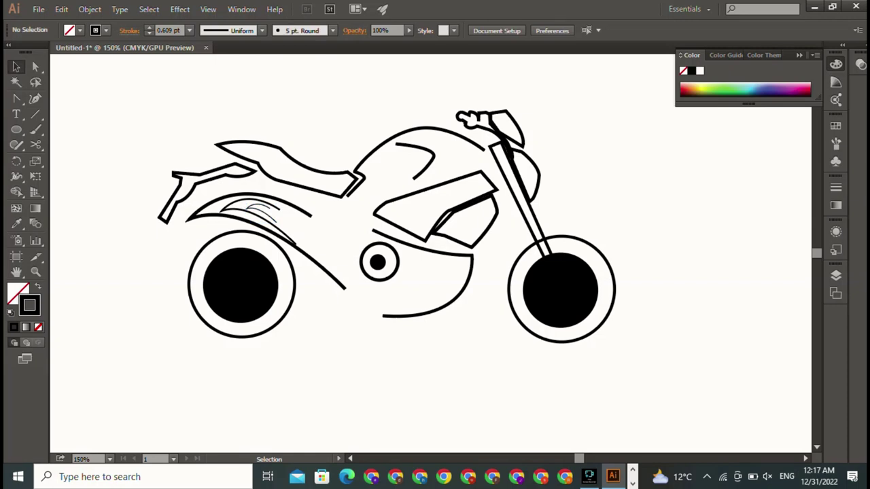
click(204, 175)
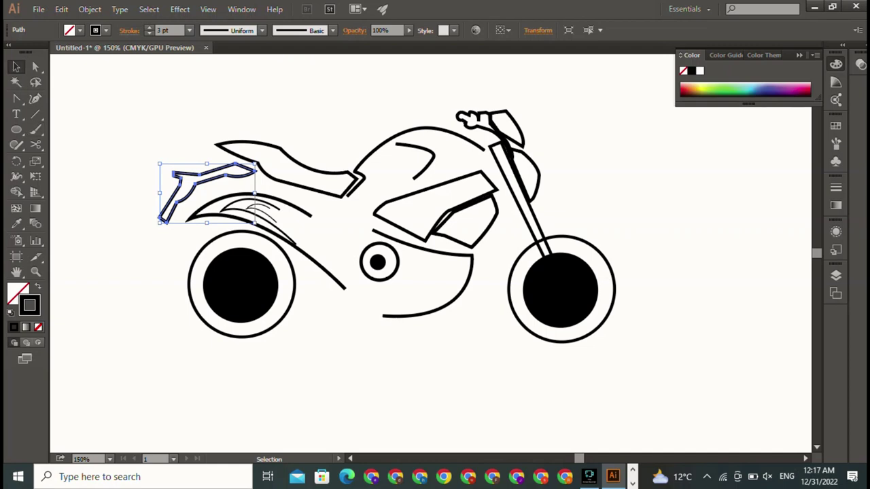
Step: Delete the angular tail frame and add an enlarged copy of the swoosh up-left
key(Delete)
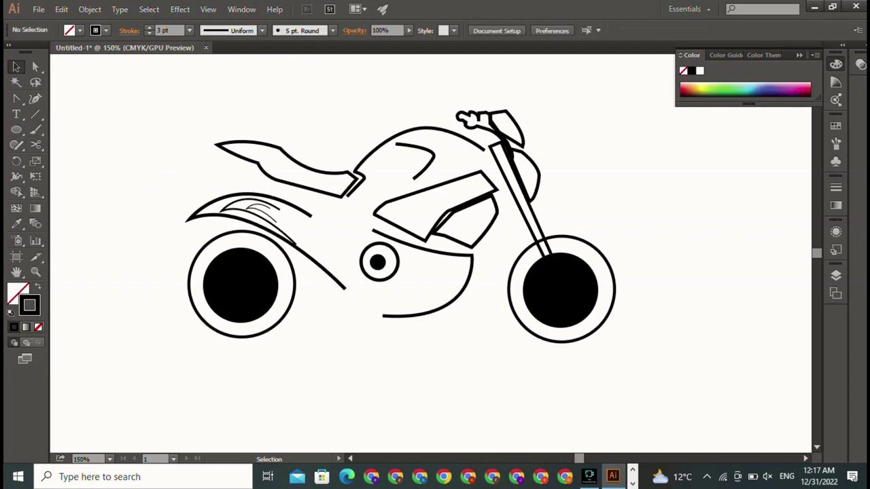
key(ctrl+z)
drag(272, 238, 208, 195)
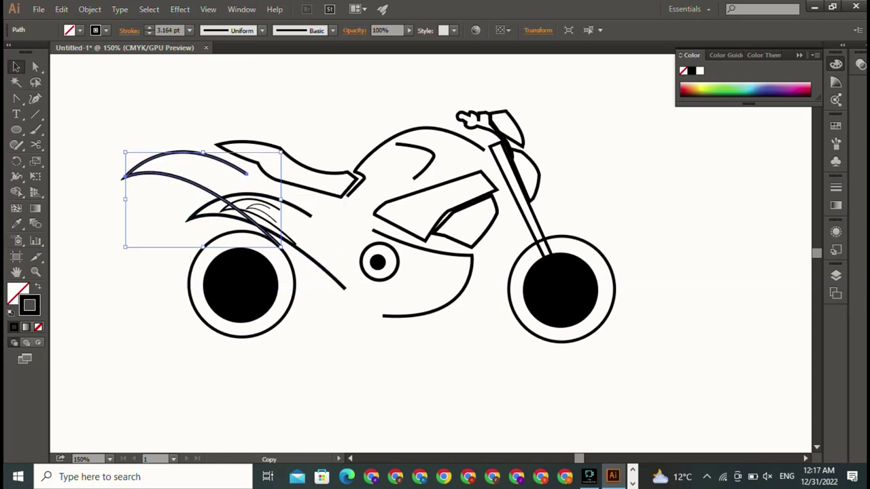
drag(281, 247, 354, 291)
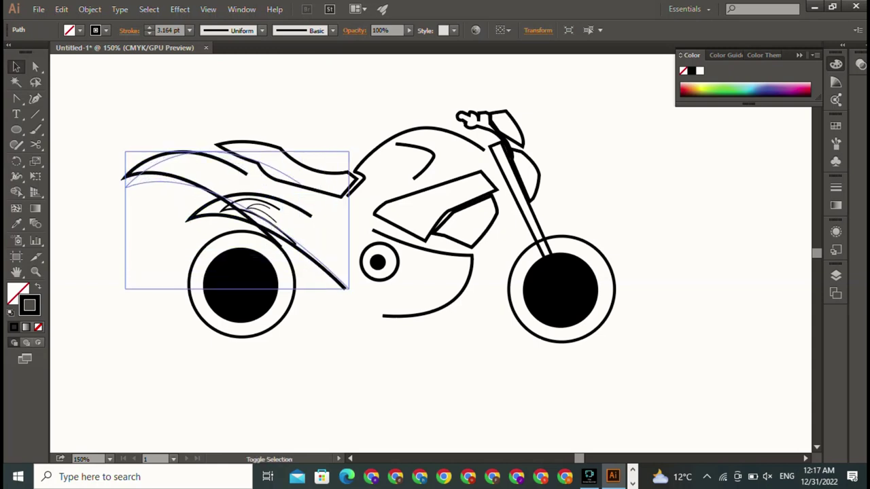
key(ctrl+shift+a)
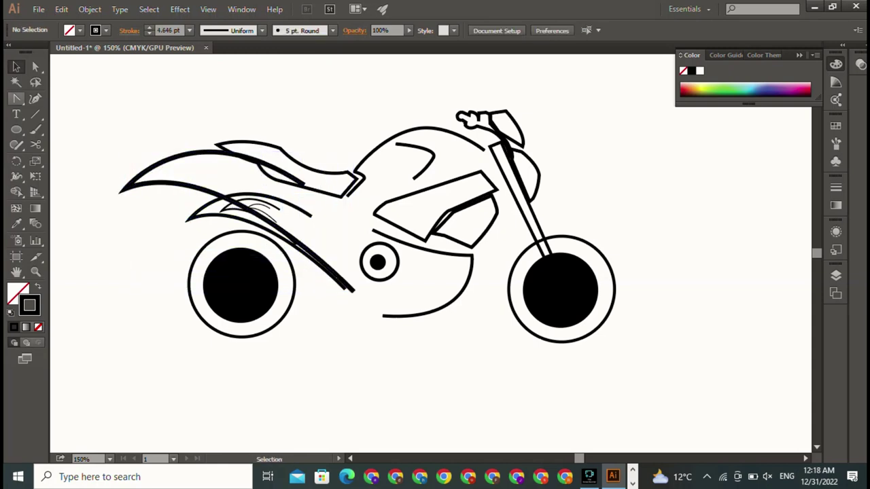
Step: Reshape the enlarged swoosh with the Curvature Tool, extending its left tip further out
click(35, 98)
click(352, 290)
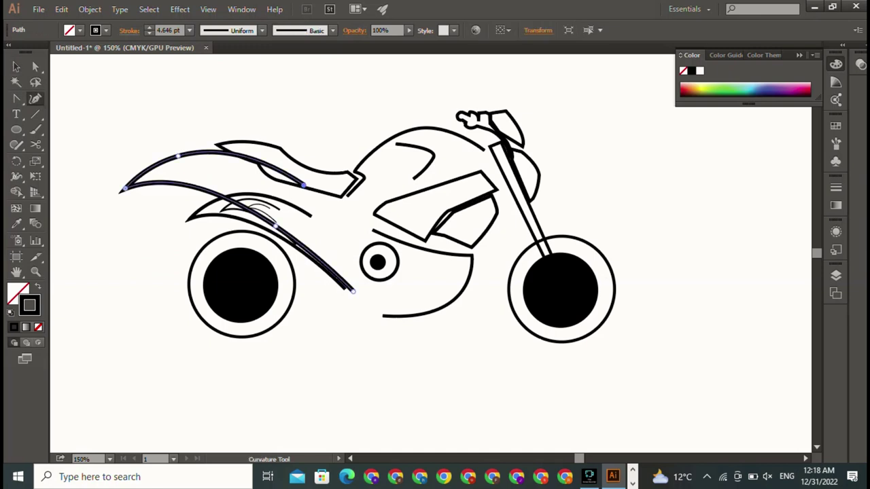
drag(303, 184, 308, 215)
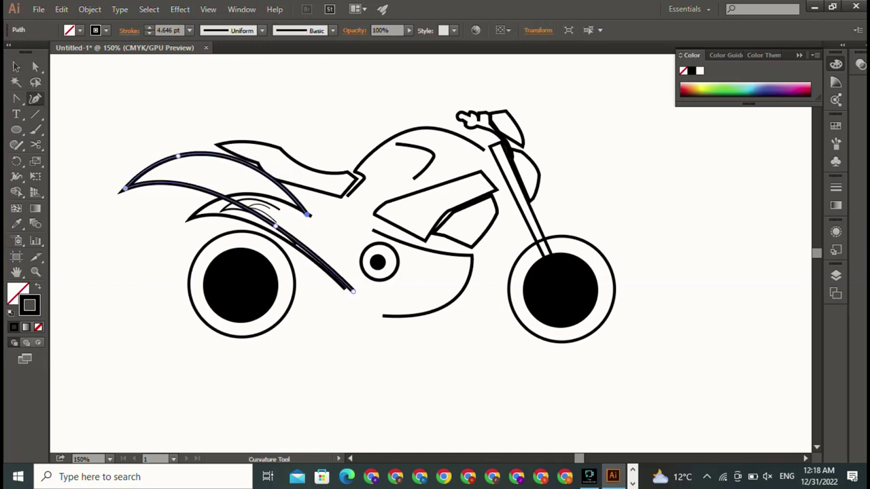
drag(178, 156, 186, 166)
drag(120, 191, 108, 198)
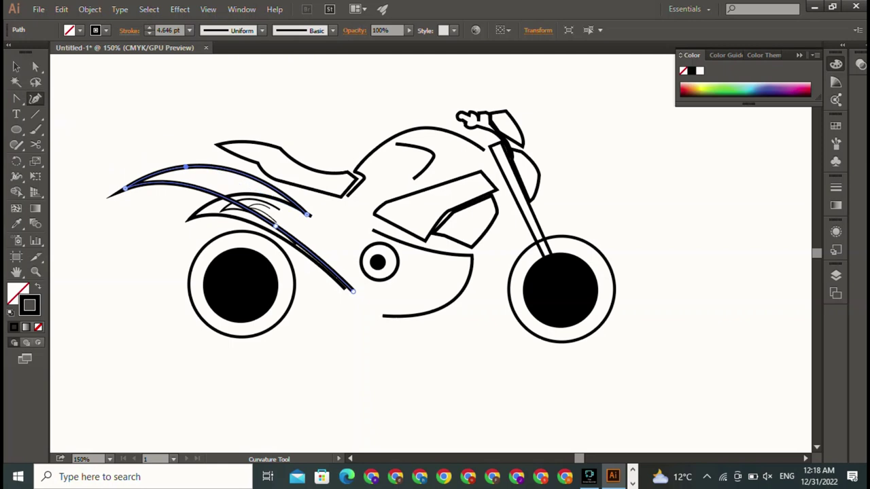
Step: Move the reshaped swoosh tail up and to the left
key(v)
key(ctrl+shift+a)
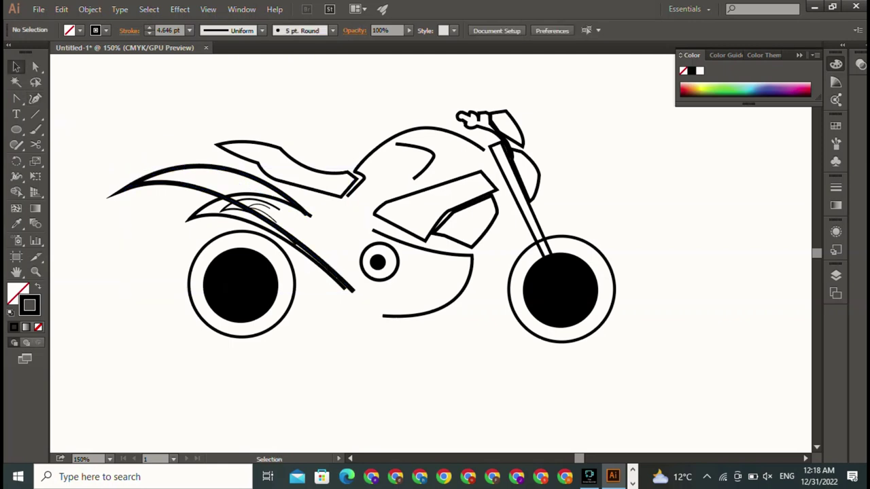
drag(197, 166, 155, 137)
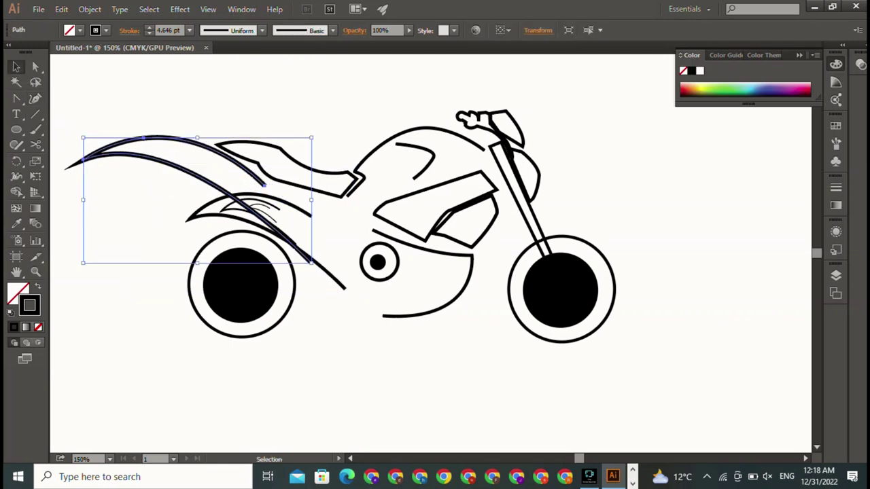
key(ctrl+shift+a)
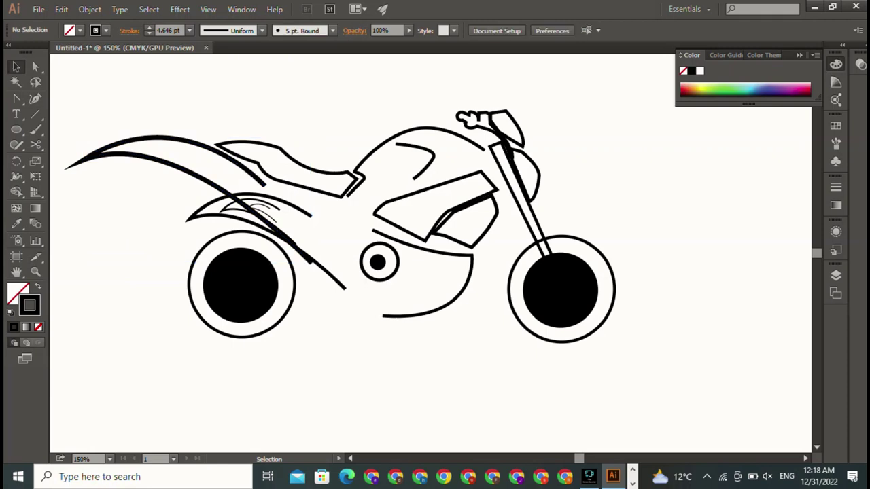
Step: Nudge the tail swoosh curves slightly into a new position
drag(259, 219, 300, 253)
key(ctrl+shift+a)
drag(205, 184, 224, 210)
key(ctrl+shift+a)
mouse_move(204, 162)
mouse_down()
mouse_move(235, 174)
mouse_move(218, 168)
mouse_up()
key(ctrl+shift+a)
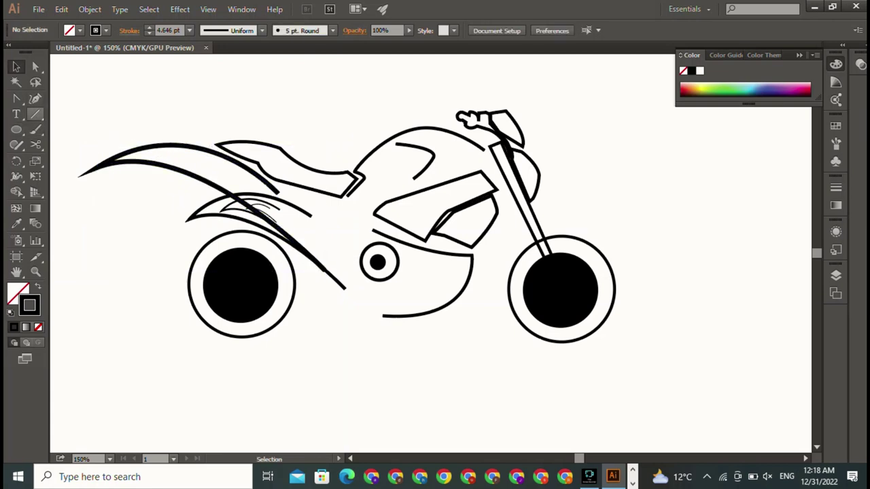
drag(35, 145, 75, 144)
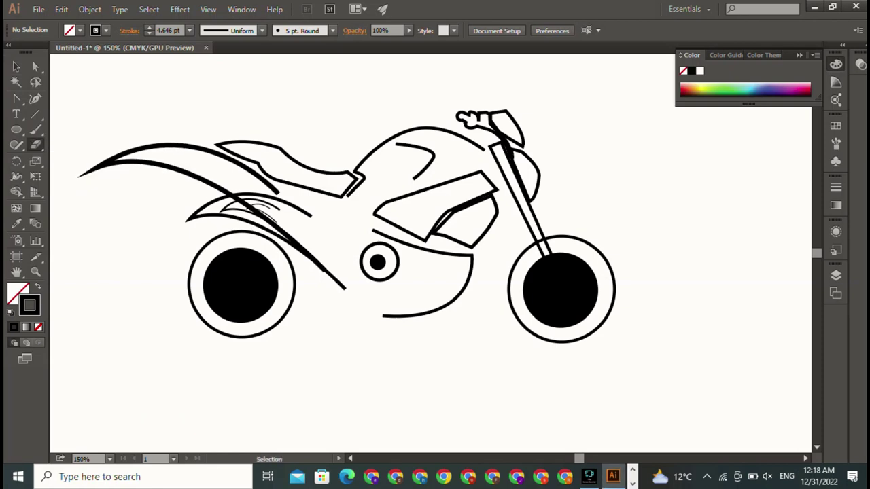
click(16, 66)
drag(225, 178, 207, 159)
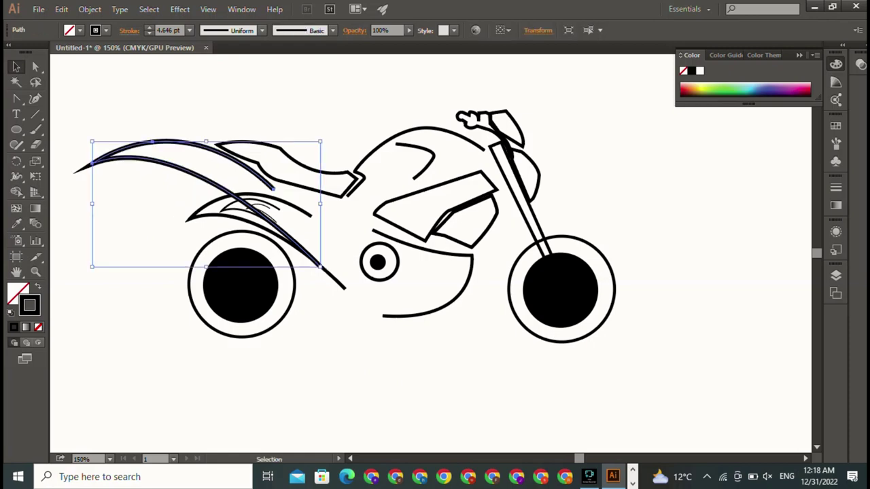
key(ctrl+shift+a)
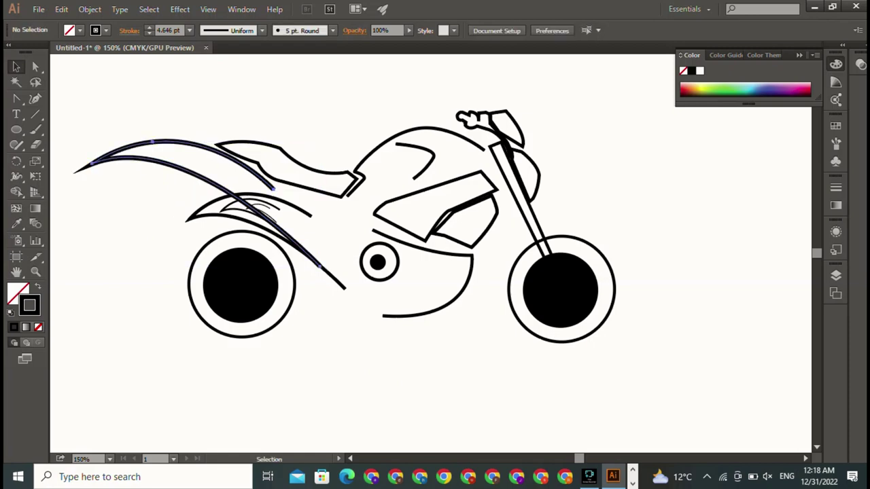
Step: Move the tail curves below the rear wheel and erase the long curve's lower end
drag(170, 146, 191, 344)
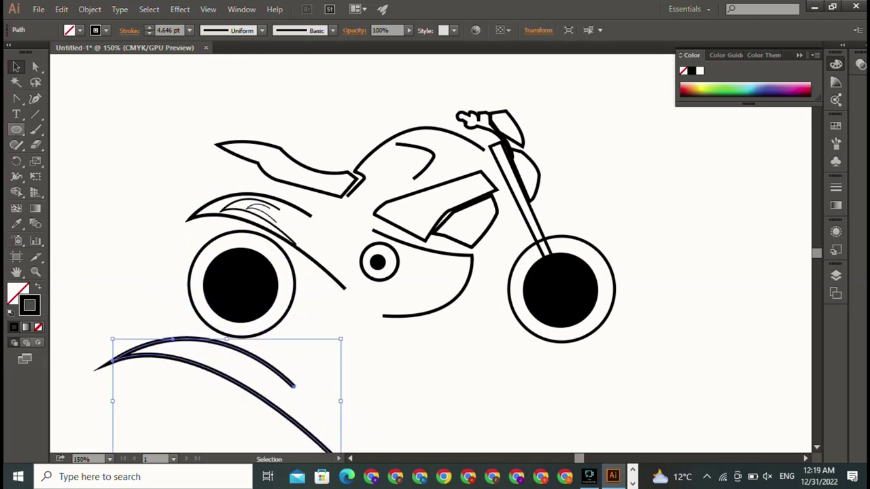
key(shift+e)
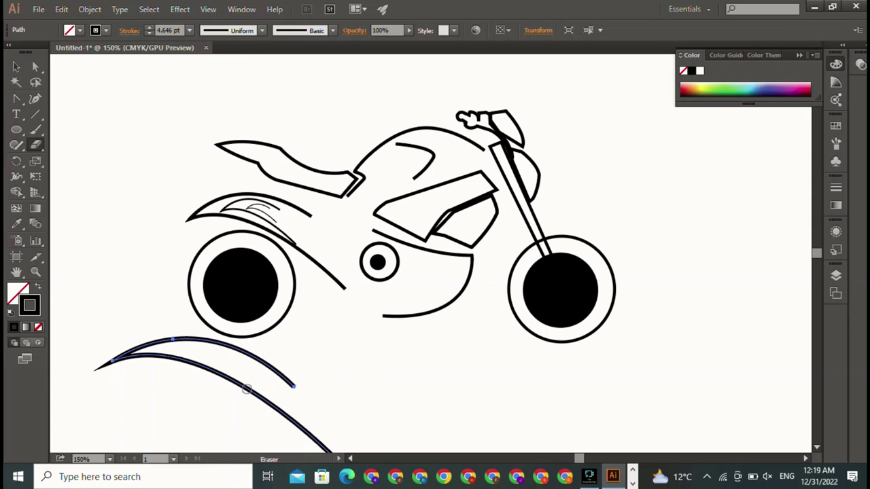
drag(246, 389, 326, 449)
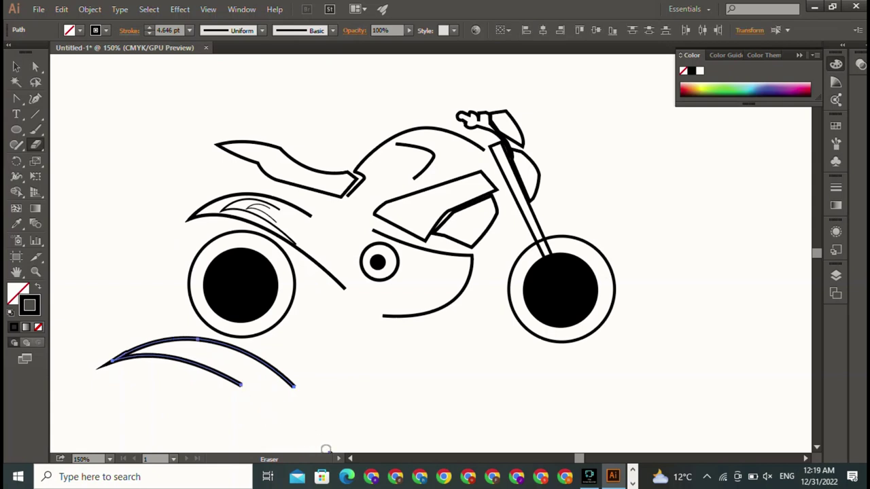
drag(326, 443, 306, 381)
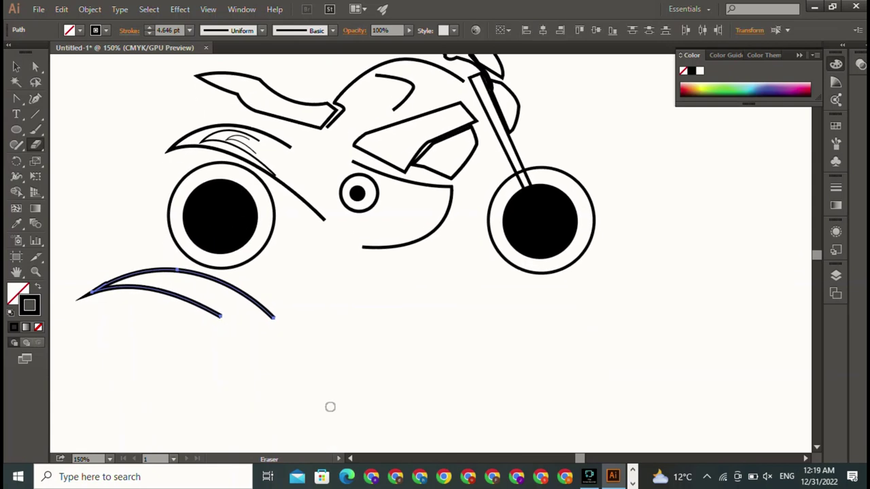
Step: Move the trimmed curves back up to the tail behind the seat
key(v)
key(ctrl+shift+a)
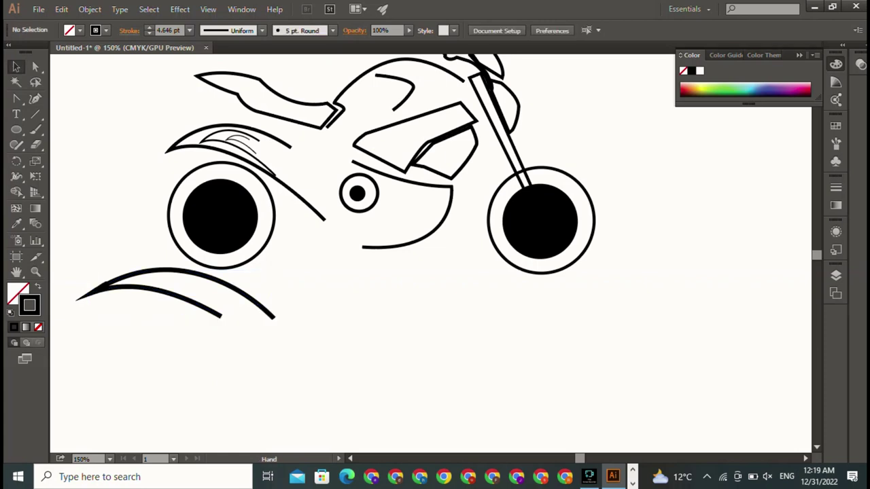
mouse_move(177, 273)
mouse_down()
mouse_move(167, 69)
mouse_move(162, 102)
mouse_move(185, 187)
mouse_up()
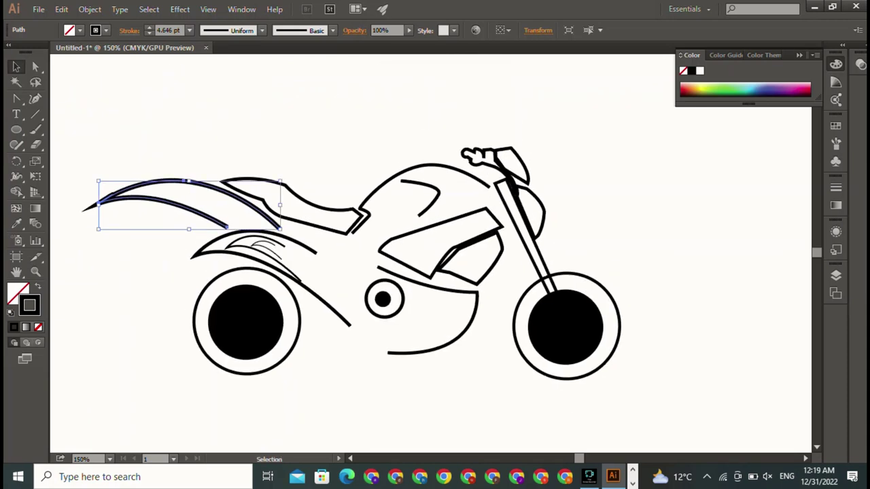
key(ctrl+shift+a)
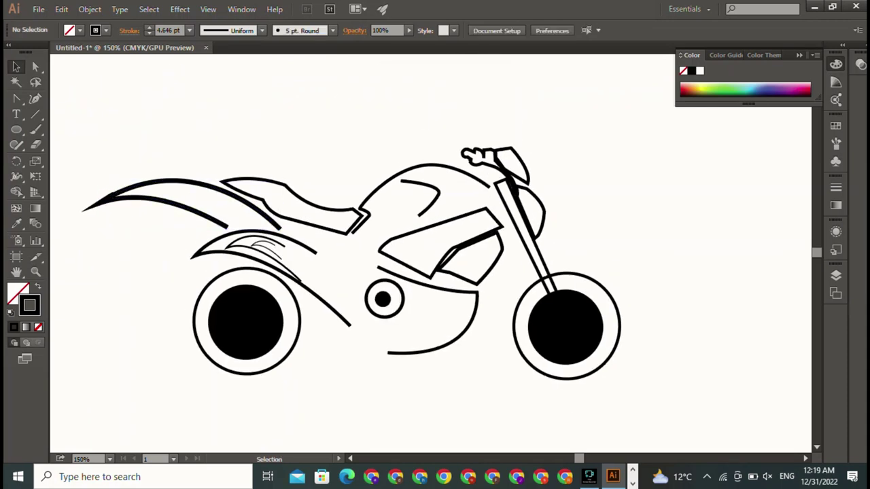
Step: Delete the old panel path and small quadrilateral panel from the fuel tank
click(416, 285)
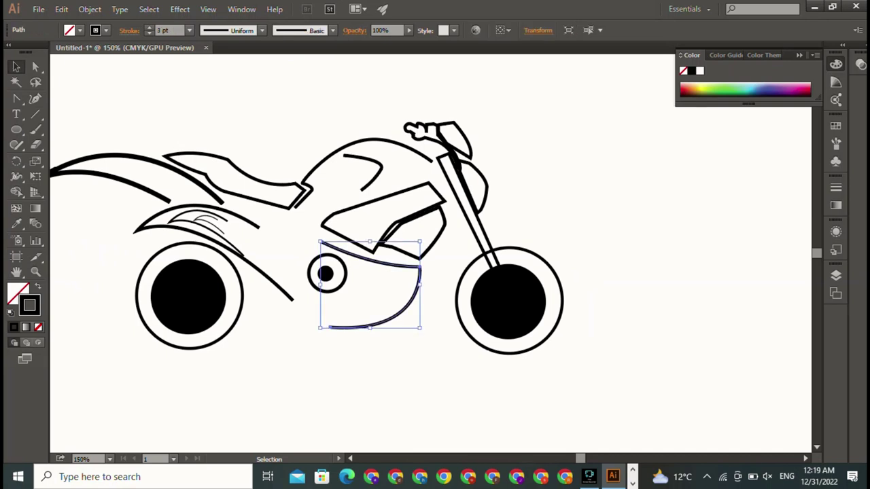
key(ctrl+shift+a)
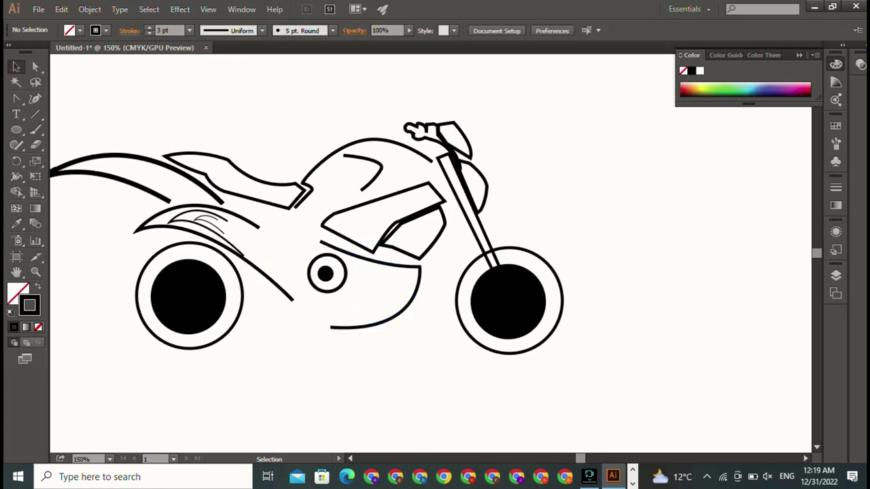
click(378, 201)
key(Delete)
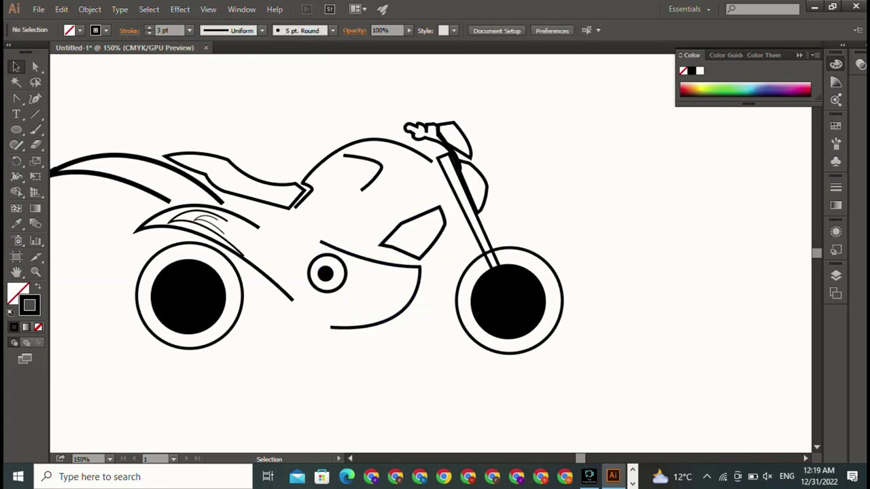
click(441, 218)
key(Delete)
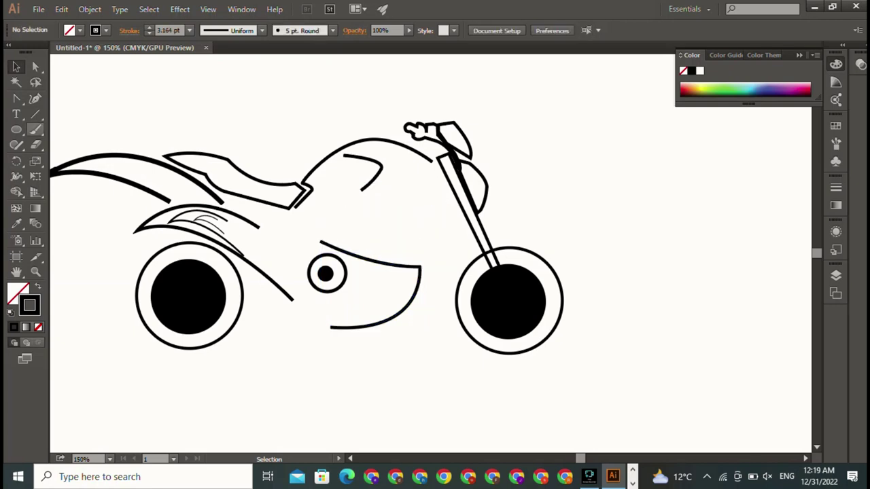
Step: Start a curved line across the tank with the Pen Tool, then discard it
drag(16, 99, 68, 98)
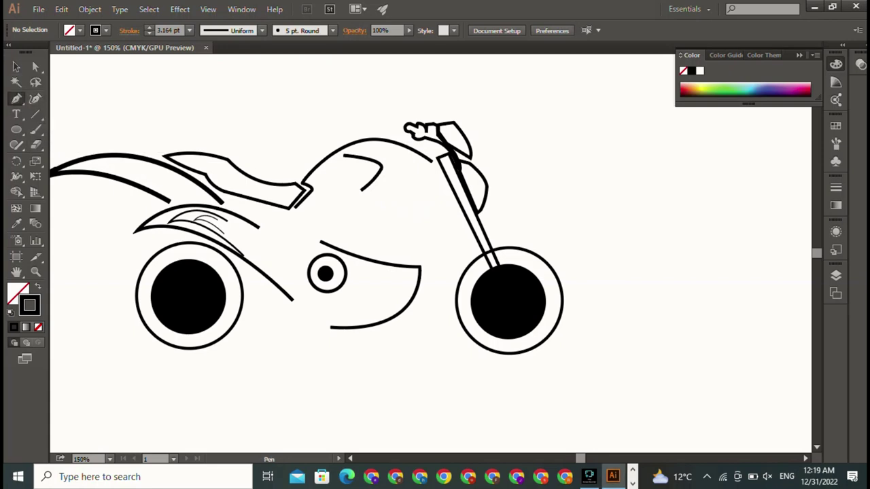
click(326, 203)
drag(426, 190, 446, 199)
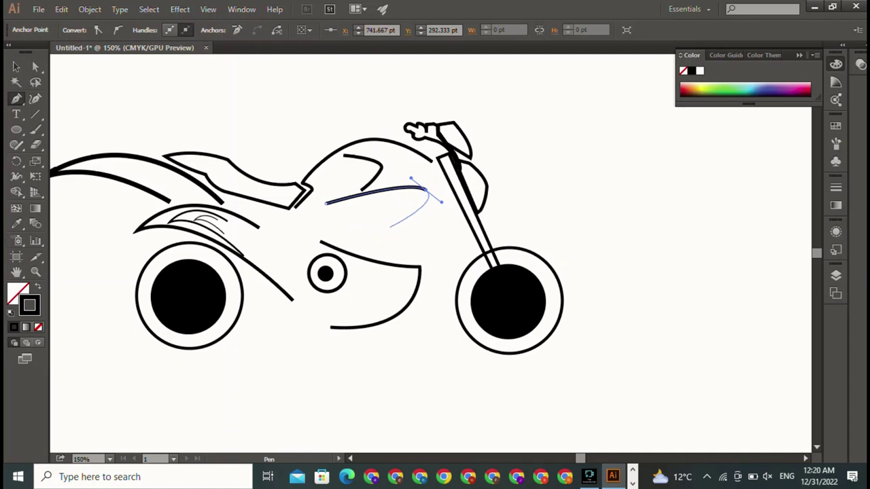
click(438, 184)
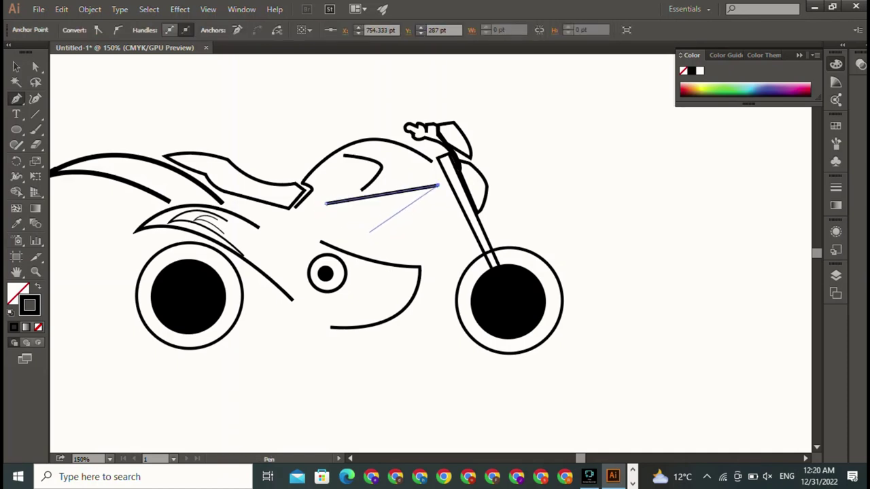
drag(370, 232, 297, 248)
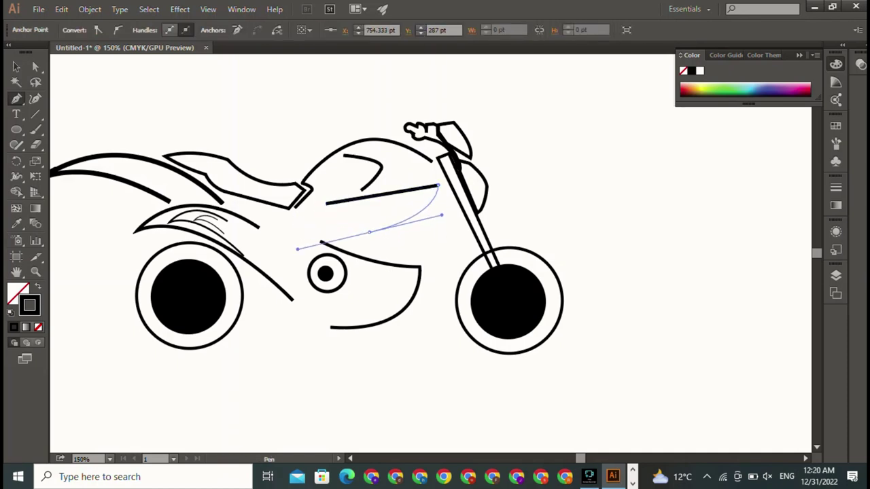
key(ctrl+z)
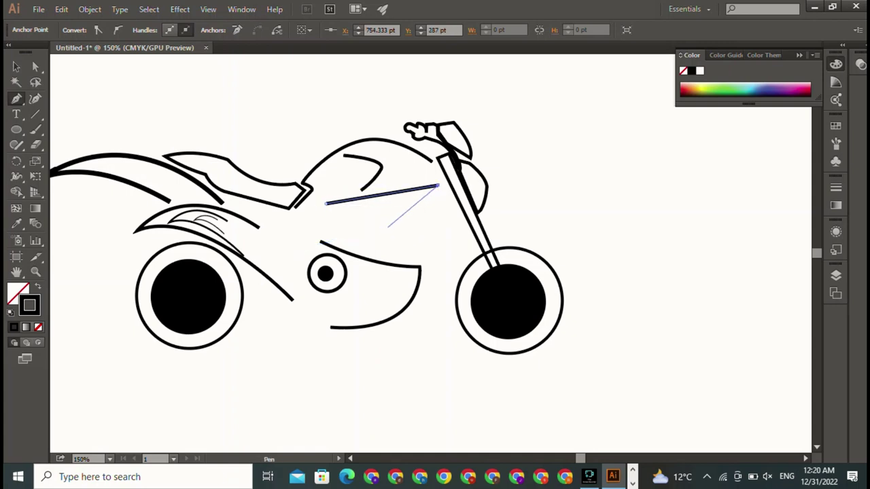
key(ctrl+z)
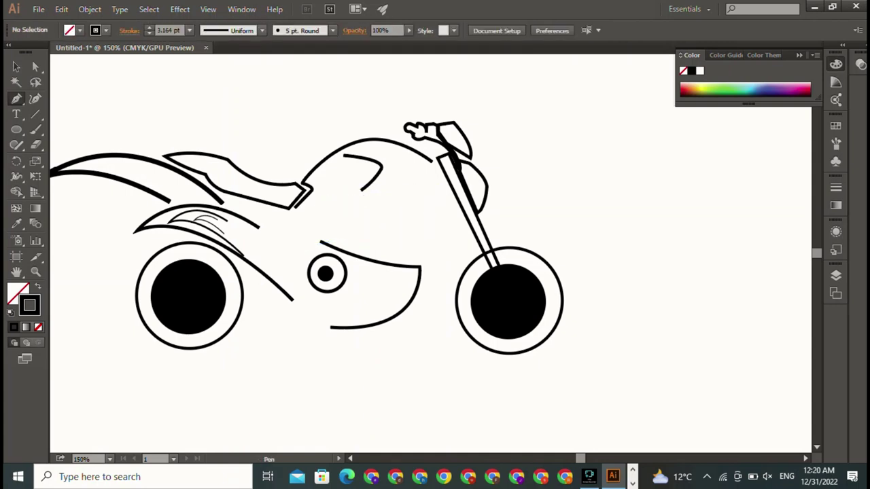
Step: Draw a pointed, leaf-shaped curved panel path across the tank
click(299, 214)
mouse_move(432, 181)
mouse_down()
mouse_move(444, 216)
mouse_move(506, 176)
mouse_up()
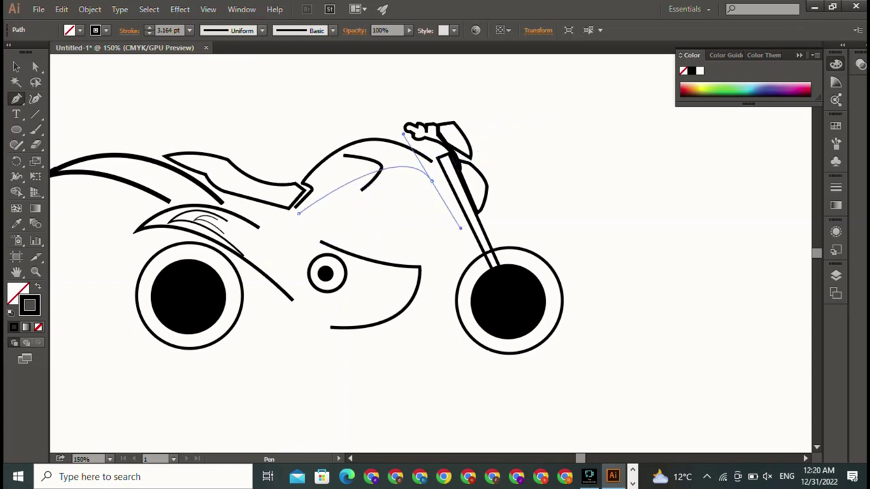
drag(506, 176, 522, 189)
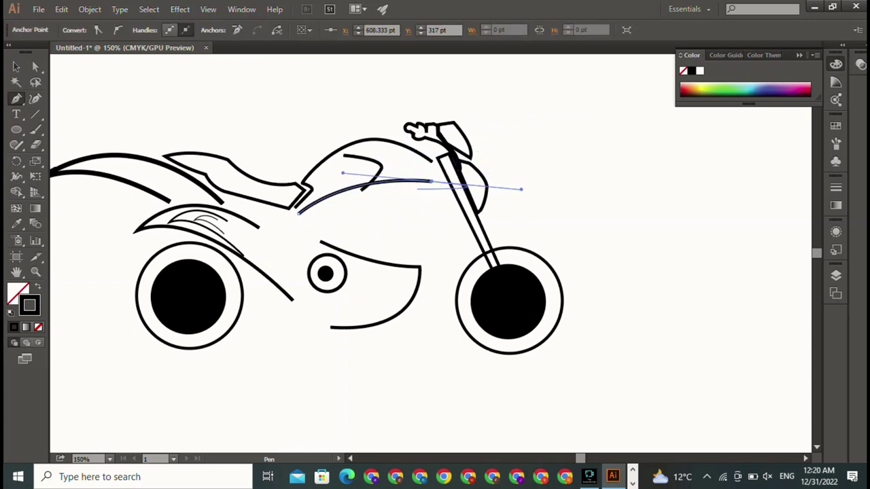
click(432, 181)
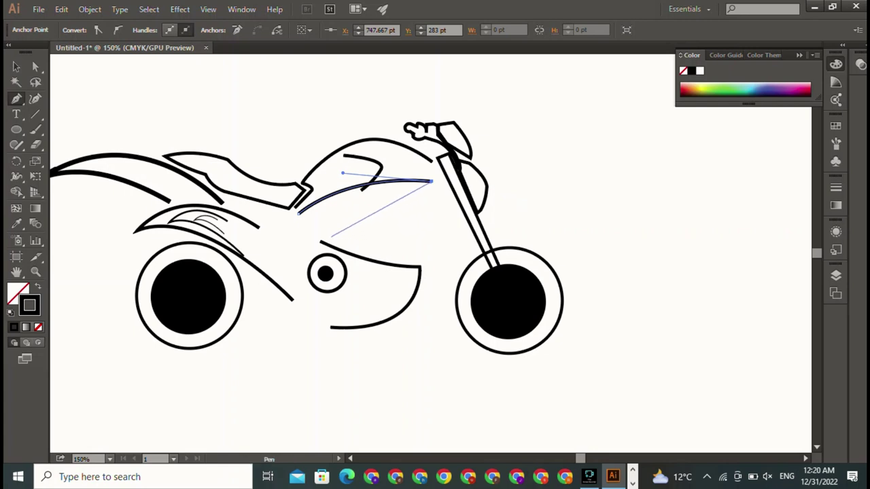
drag(331, 238, 373, 243)
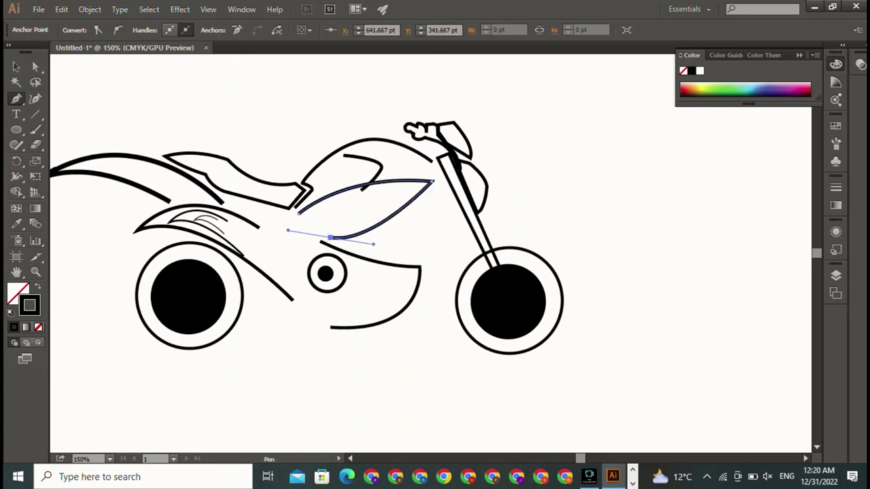
click(331, 238)
key(v)
key(ctrl+shift+a)
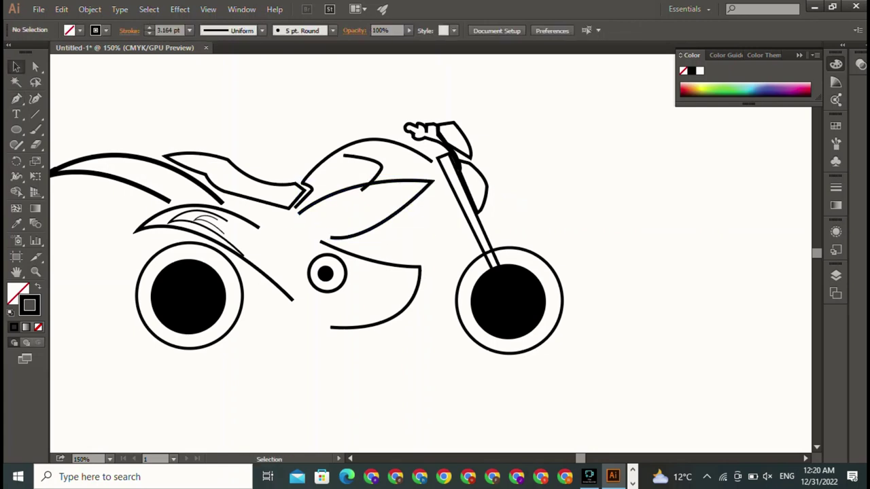
Step: Rotate the new tank curve clockwise and nudge it down-right
click(380, 221)
drag(438, 246, 428, 261)
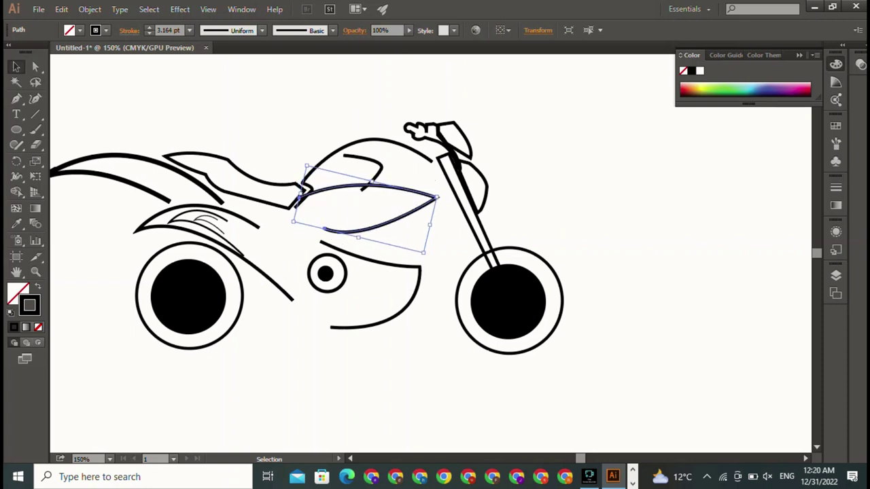
drag(367, 225, 384, 234)
Step: Duplicate the tank curve, then rotate, shift and shrink the copy to nest inside the panel
key(ctrl+shift+a)
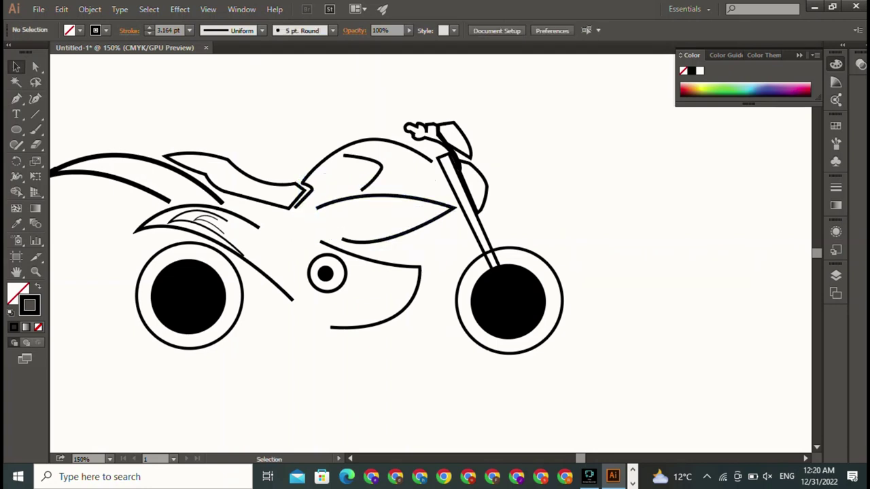
key(ctrl+z)
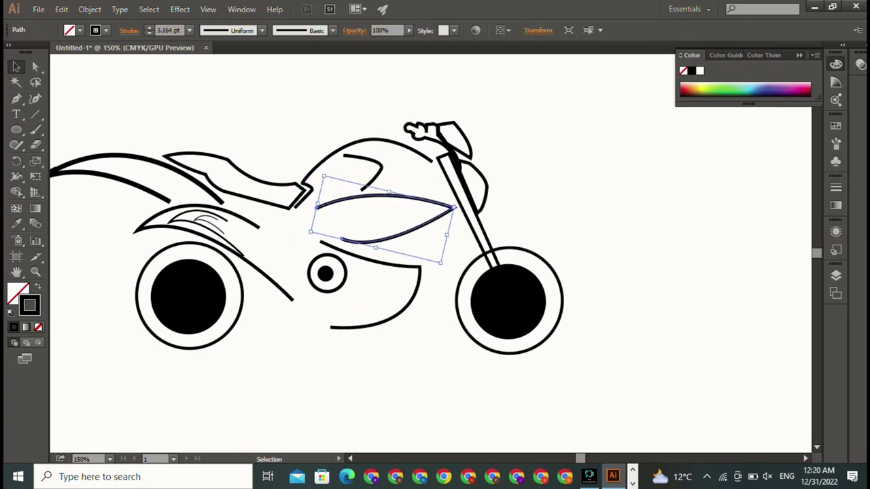
key(ctrl+shift+a)
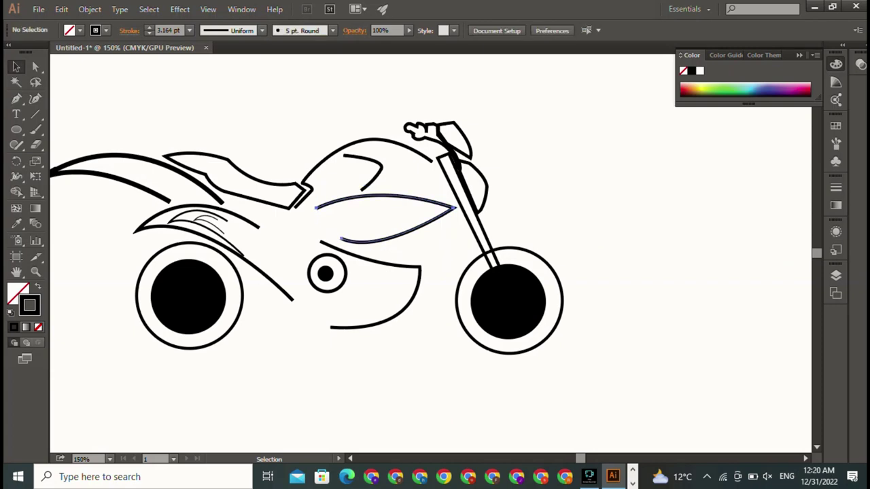
mouse_move(408, 202)
mouse_down()
mouse_move(380, 199)
mouse_move(354, 224)
mouse_up()
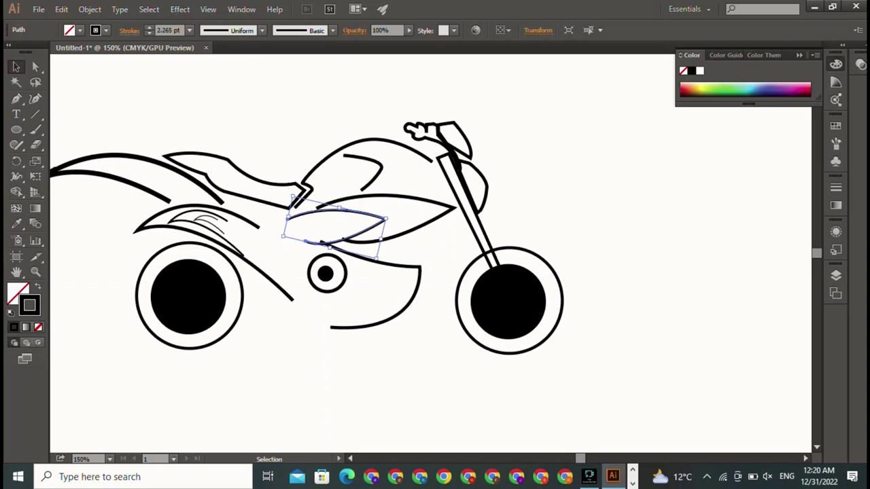
drag(334, 224, 377, 219)
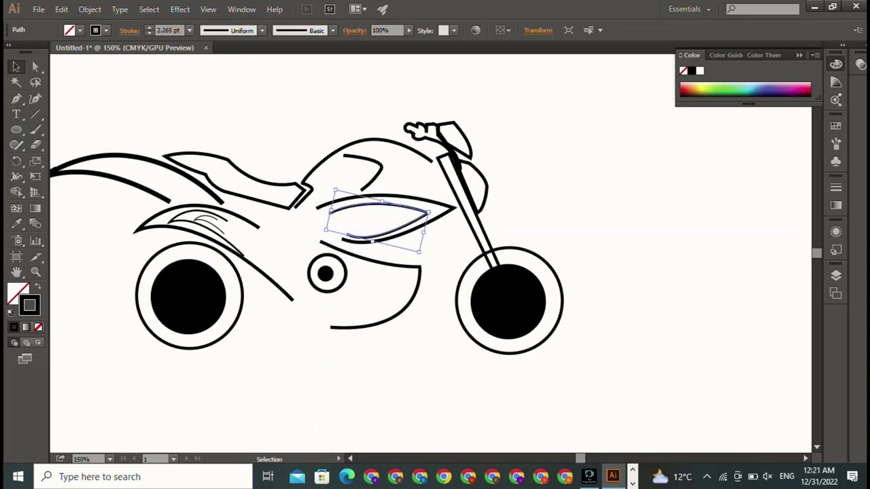
drag(377, 219, 342, 219)
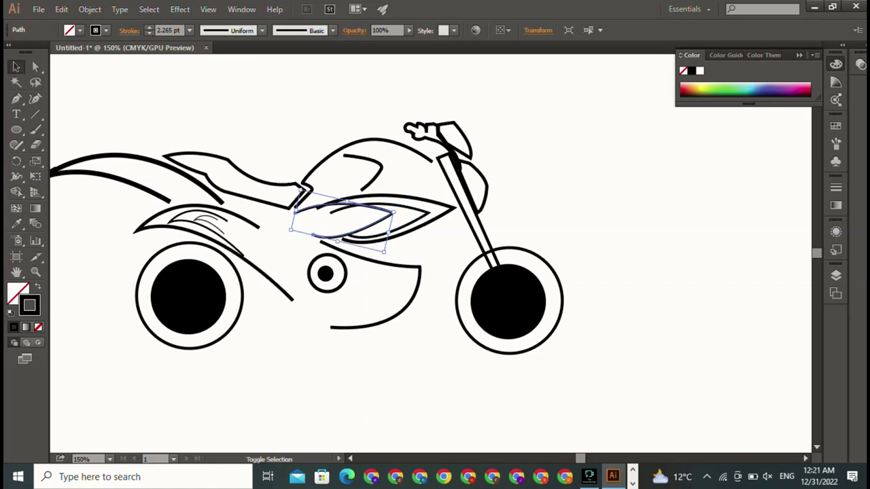
mouse_move(388, 232)
mouse_down()
mouse_move(355, 232)
mouse_move(406, 221)
mouse_up()
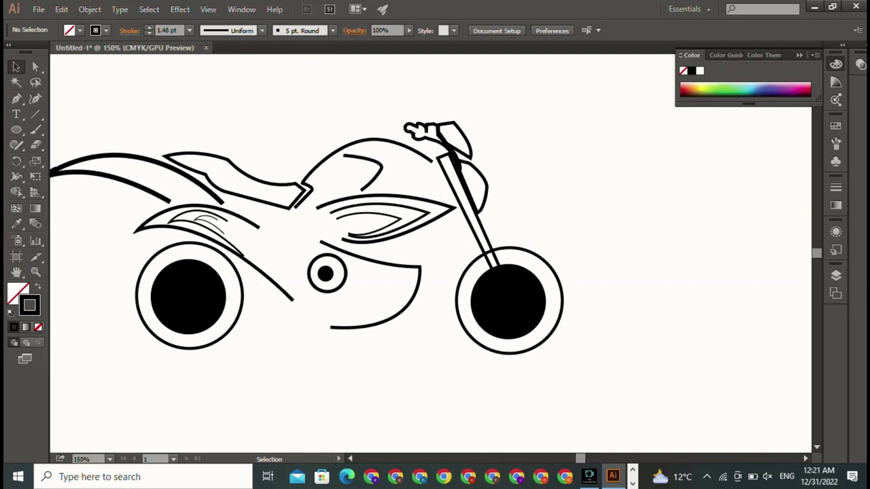
Step: Copy the D-shaped fairing path, scale it down and nest it inside the original
click(419, 279)
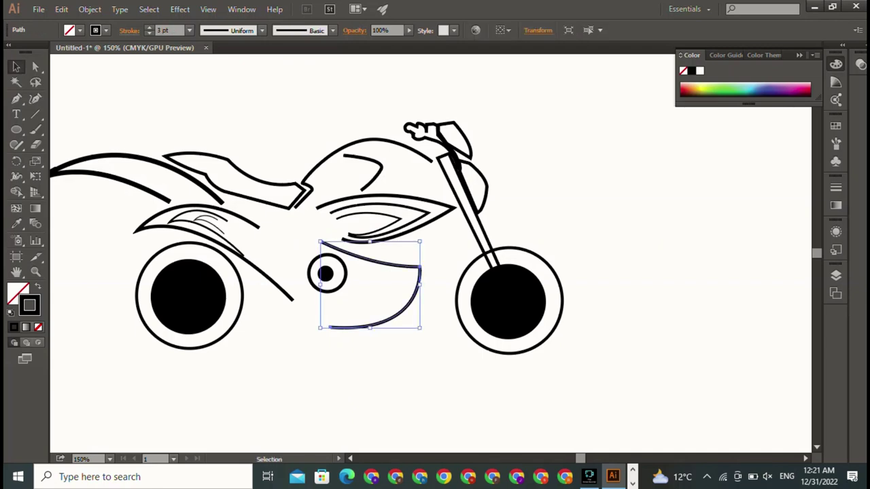
drag(419, 272, 399, 275)
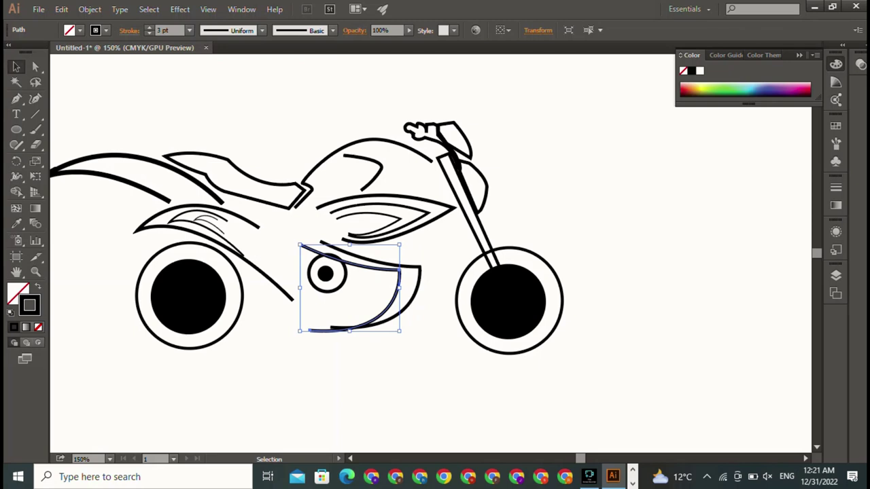
drag(399, 245, 380, 262)
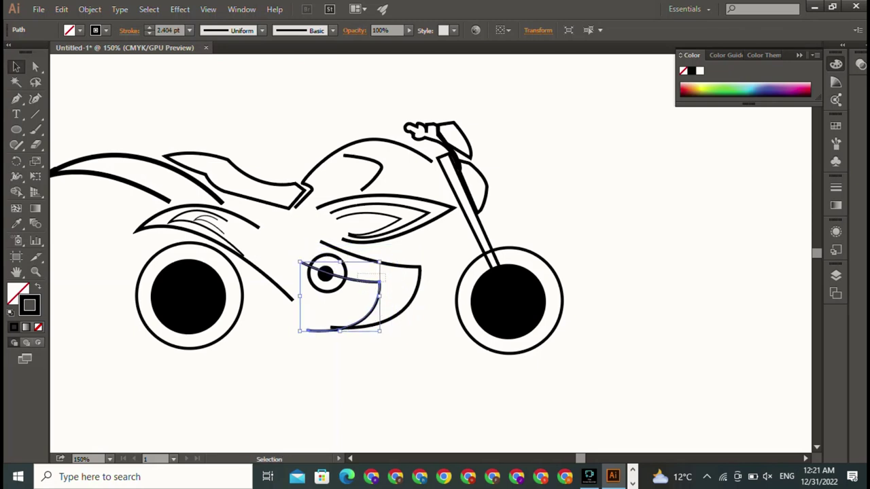
drag(354, 329, 389, 322)
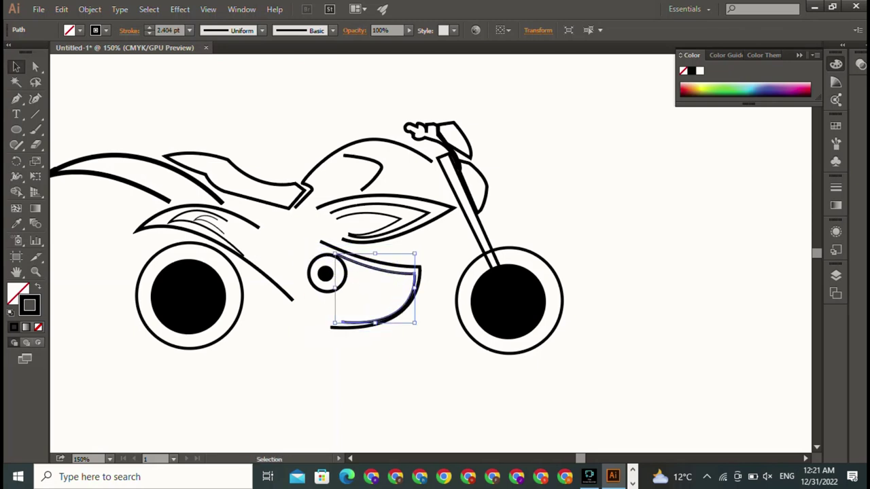
key(ctrl+shift+a)
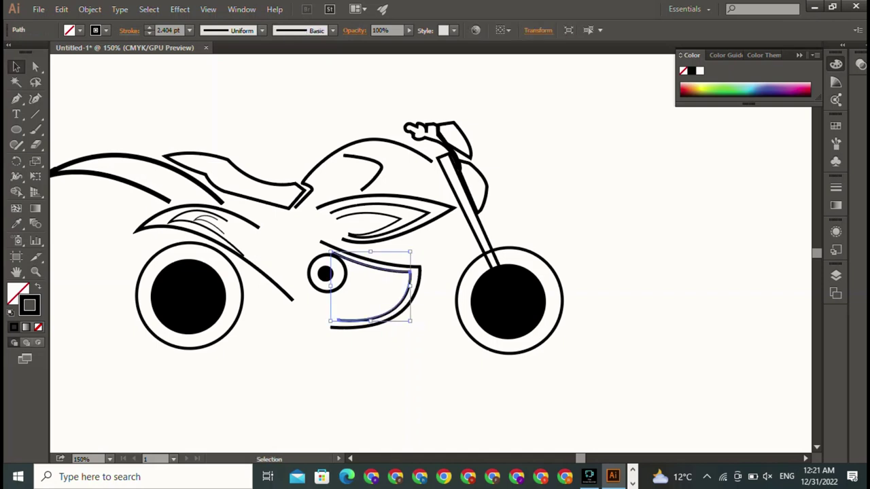
Step: Add a second, smaller copy of the inner fairing curve inside the fairing
click(410, 293)
drag(410, 292, 450, 341)
drag(451, 301, 426, 326)
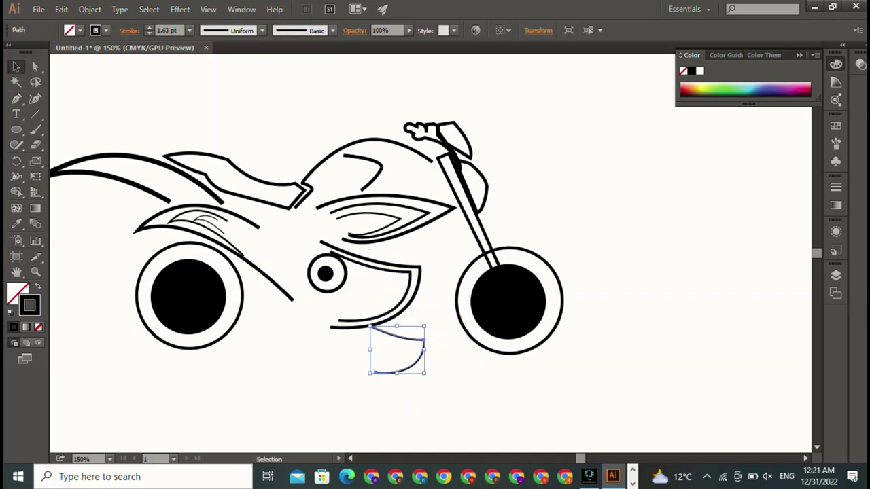
drag(408, 364, 385, 304)
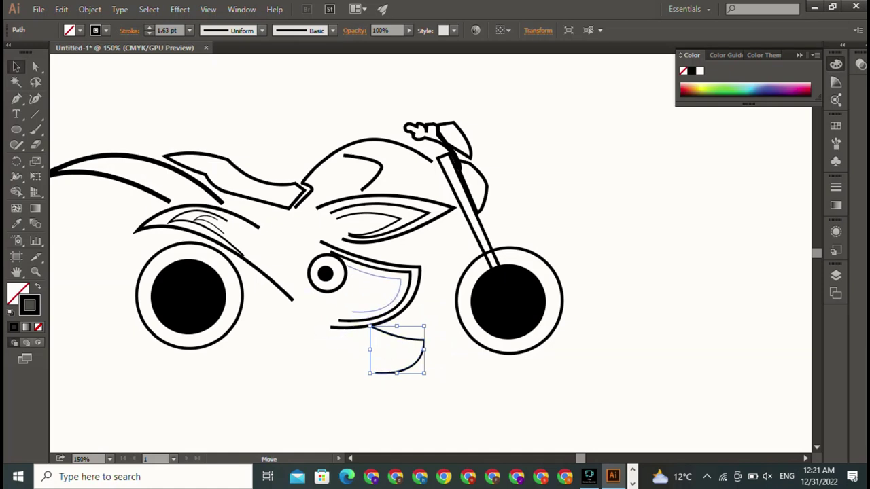
key(ctrl+shift+a)
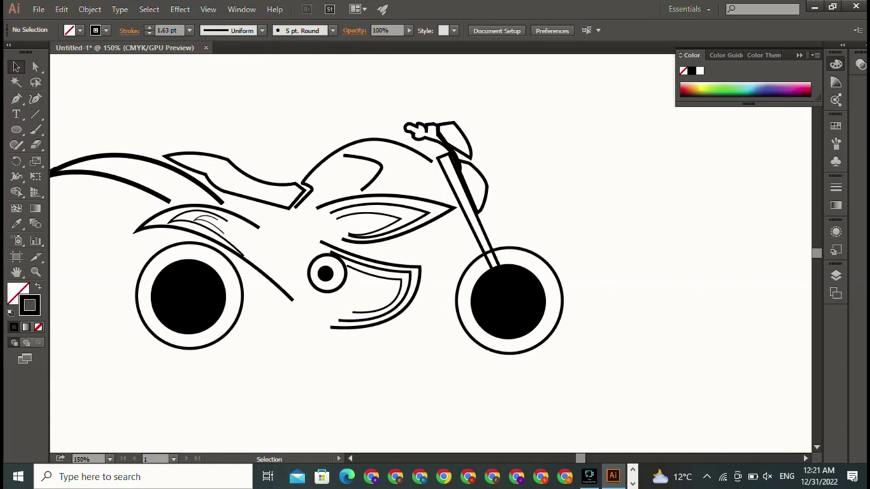
Step: Draw a curved stroke on the tail with the Pen tool, then remove it
click(380, 167)
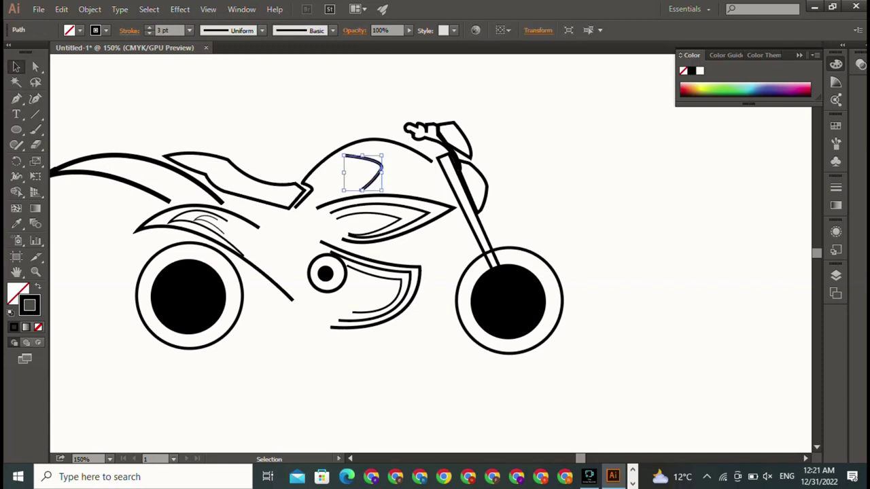
click(16, 99)
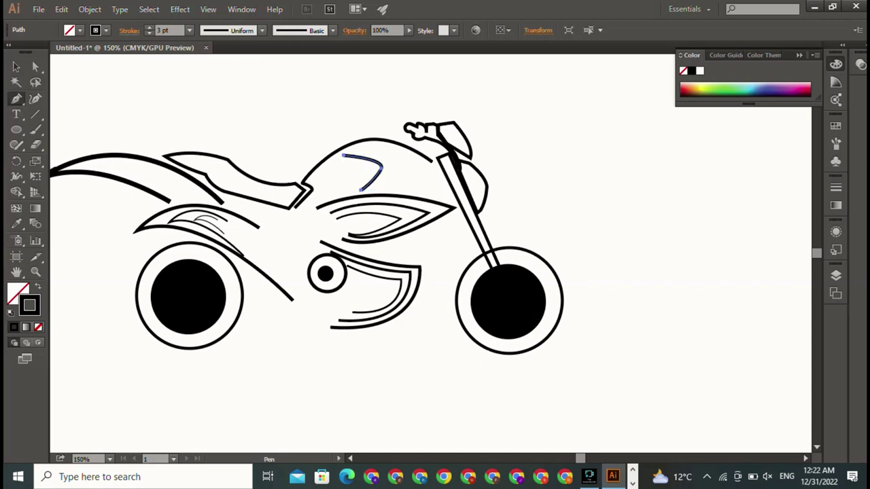
click(99, 170)
drag(95, 166, 64, 184)
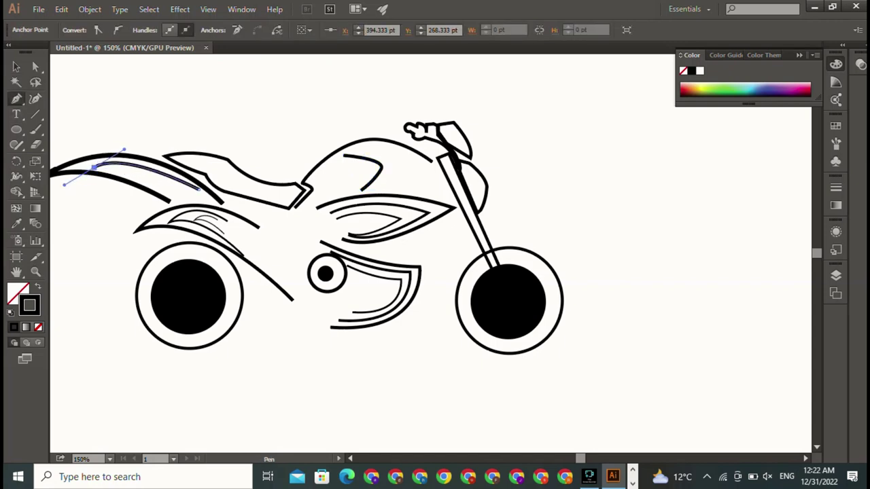
drag(183, 195, 211, 196)
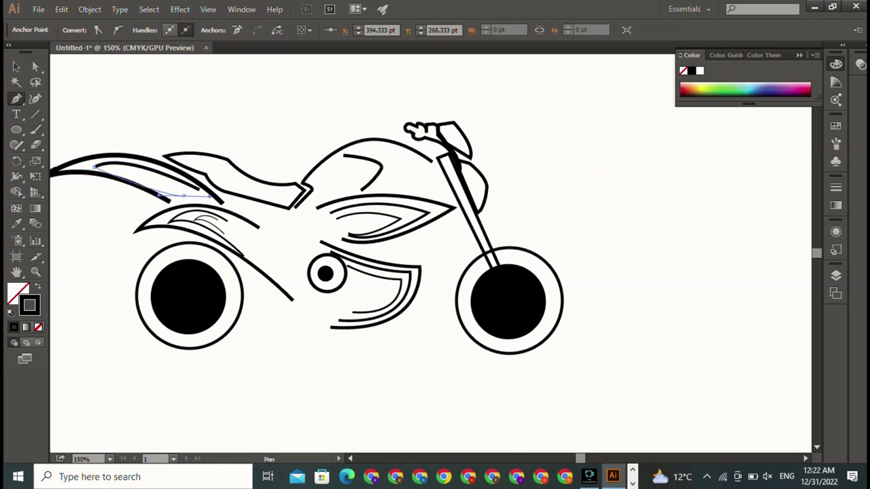
click(184, 195)
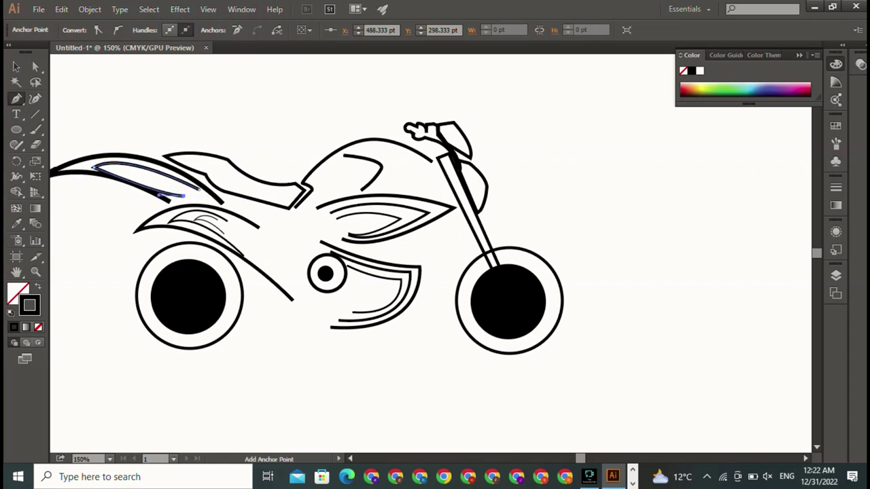
key(Delete)
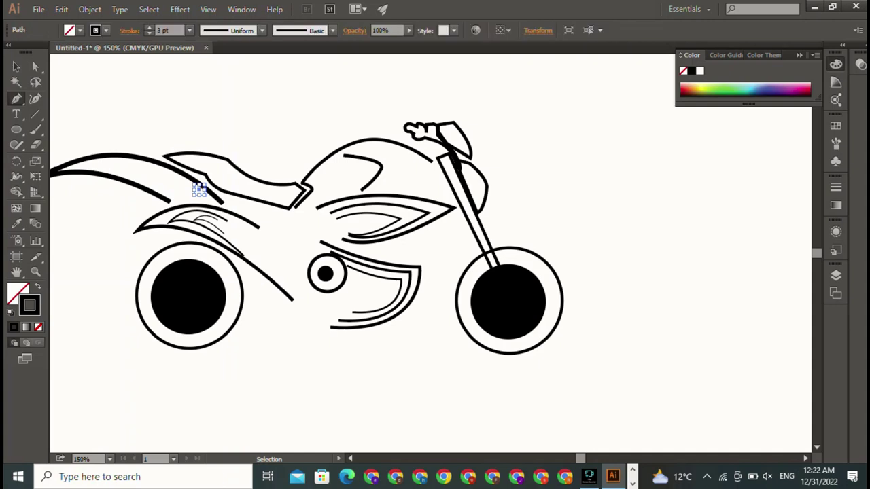
Step: Delete the short hooked stroke from the fuel tank
ctrl+click(363, 158)
key(v)
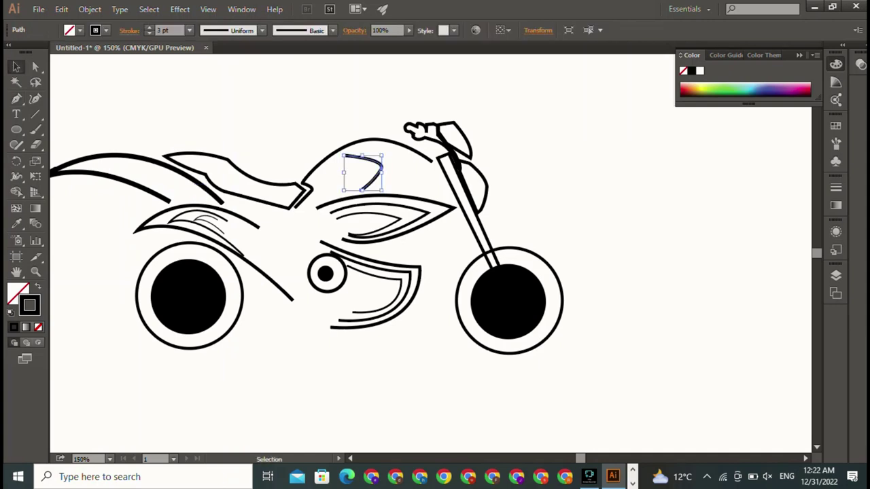
key(ctrl+shift+a)
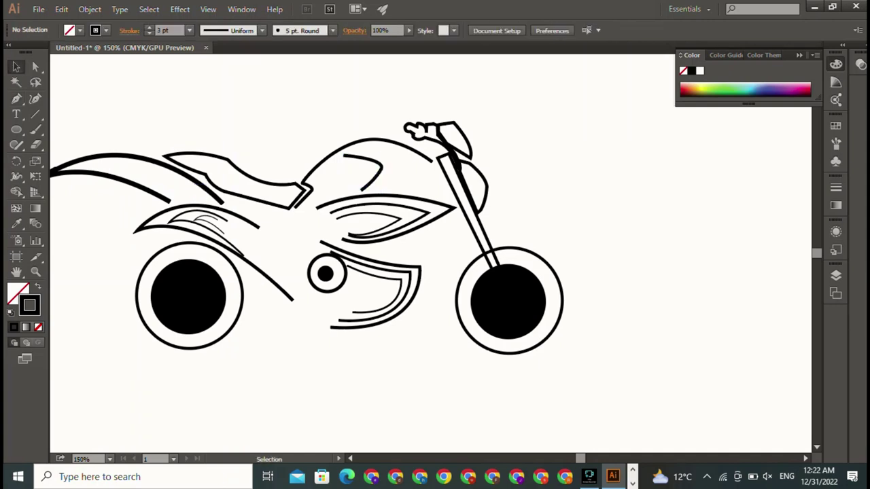
click(364, 157)
key(Delete)
Step: Draw a pointed, arched panel outline over the tank with sharp corner anchors
key(p)
click(311, 198)
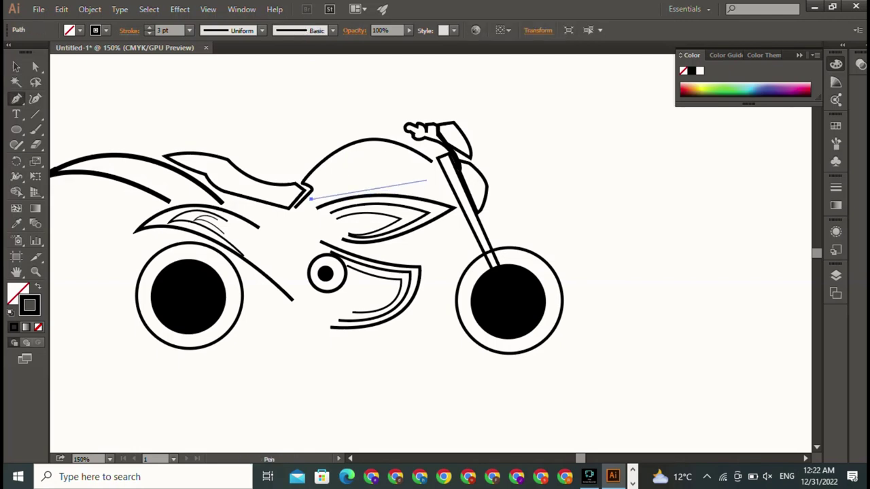
mouse_move(432, 181)
mouse_down()
mouse_move(471, 144)
mouse_move(510, 179)
mouse_up()
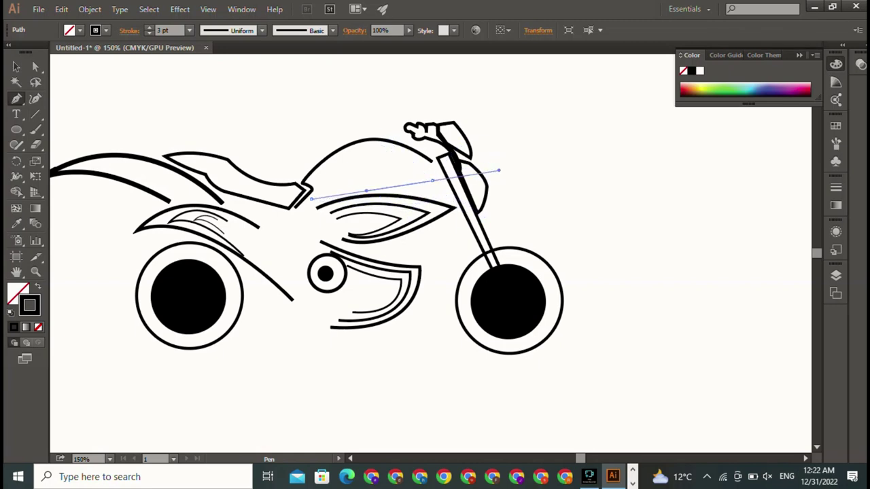
drag(510, 179, 514, 177)
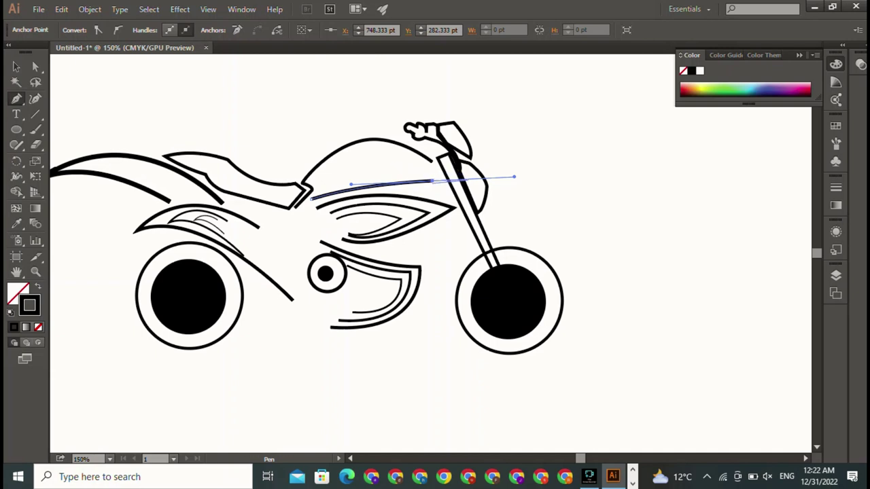
alt+click(432, 181)
mouse_move(378, 147)
mouse_down()
mouse_move(343, 162)
mouse_move(323, 140)
mouse_up()
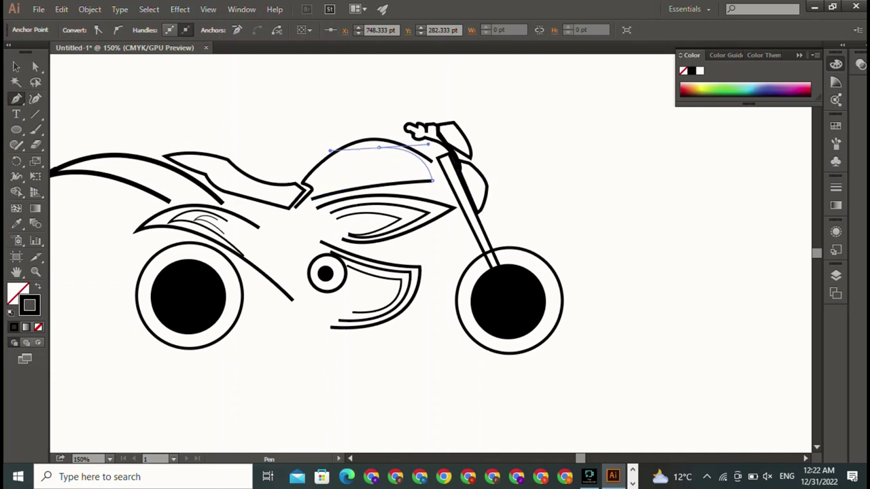
key(ctrl+z)
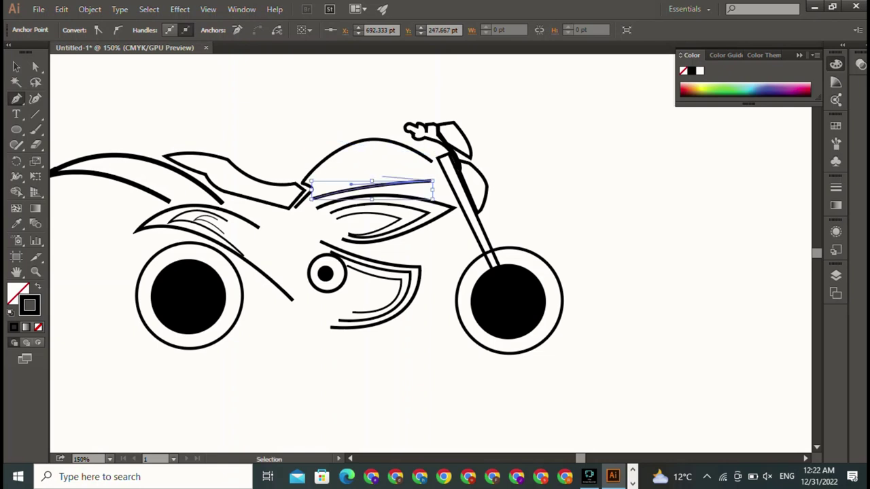
drag(317, 179, 308, 201)
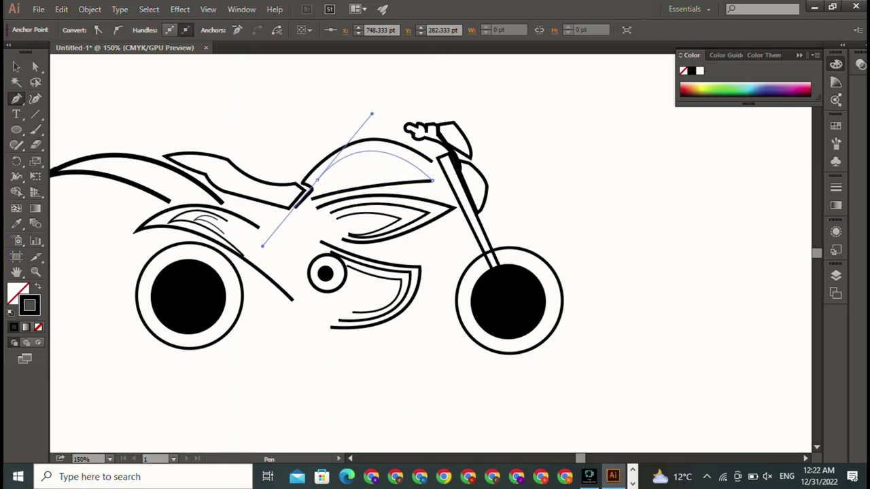
drag(360, 124, 378, 109)
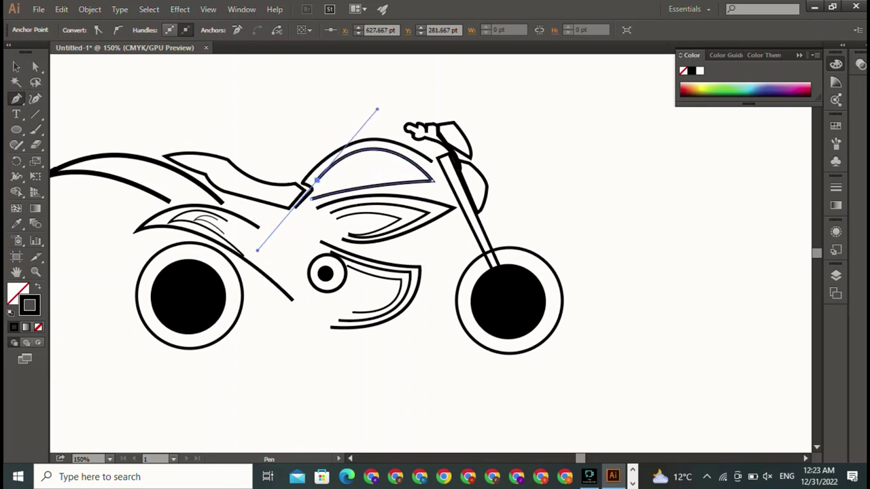
click(317, 181)
click(311, 197)
Step: Add an inner panel line bending upward across the tank to its front
click(317, 180)
click(348, 175)
click(359, 165)
click(369, 153)
drag(369, 154, 376, 138)
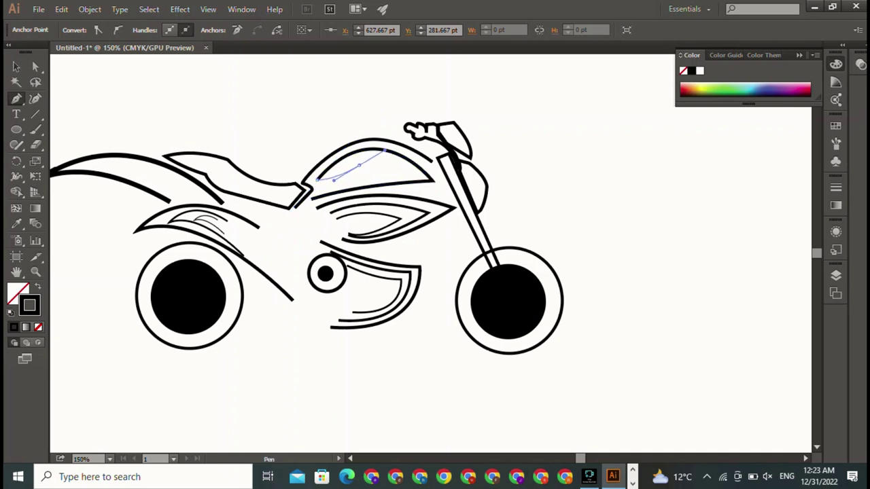
click(433, 180)
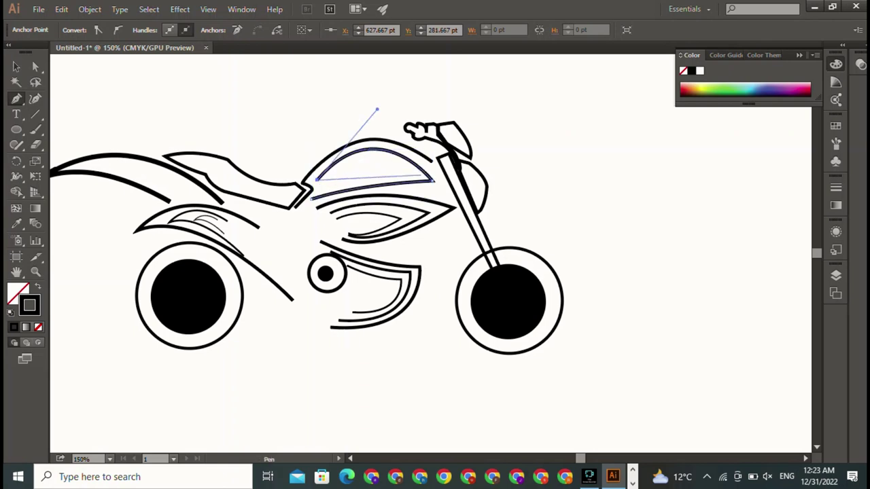
Step: Draw another curve from the tank top to its front end, ending in a sharp left corner
click(373, 139)
drag(428, 178, 469, 211)
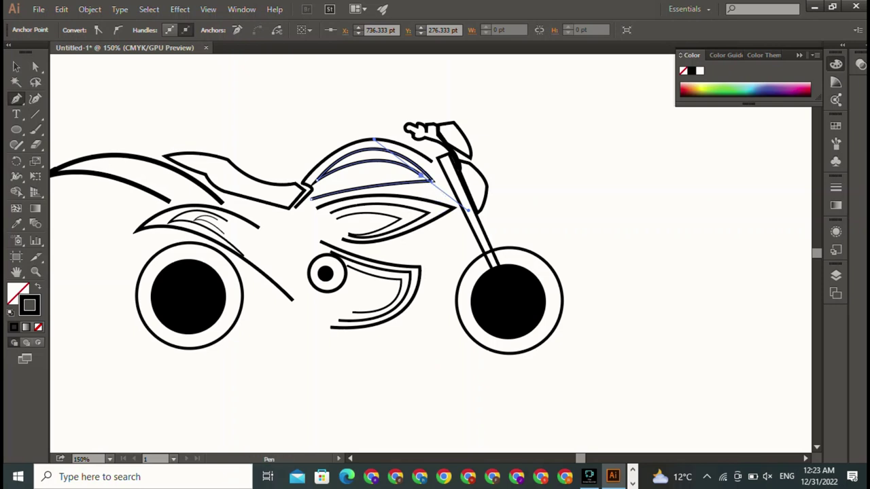
click(423, 175)
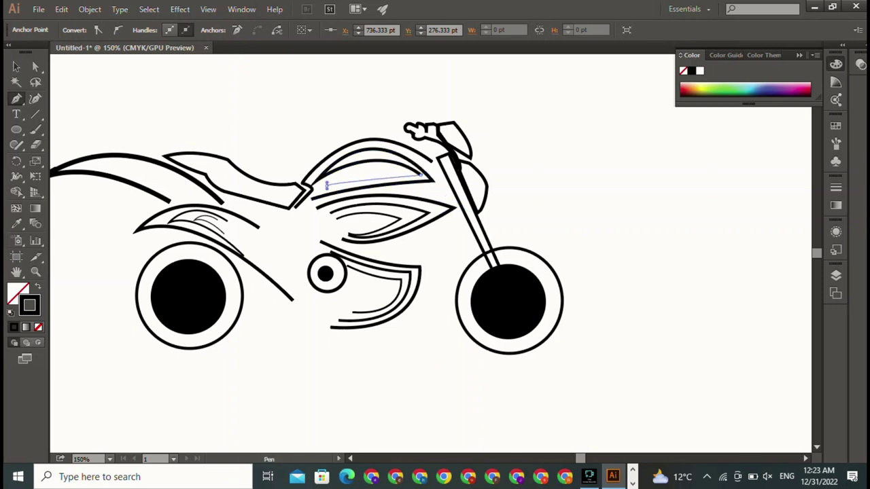
drag(327, 184, 318, 208)
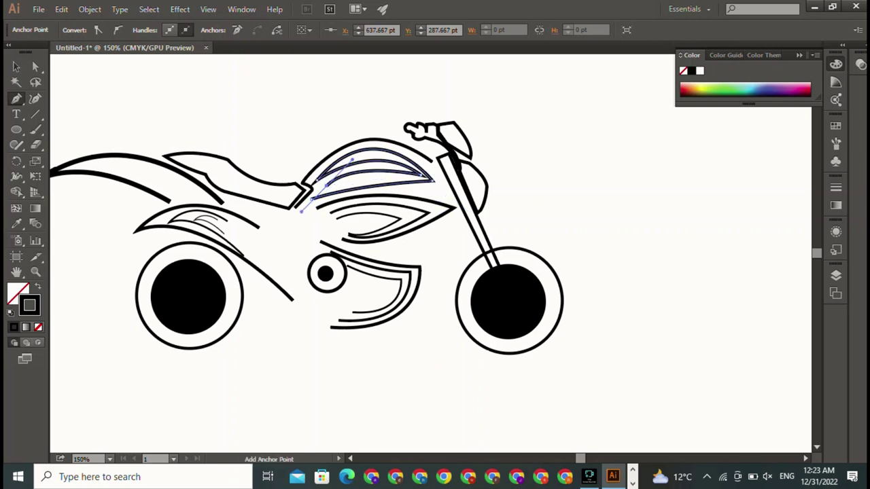
click(327, 186)
key(v)
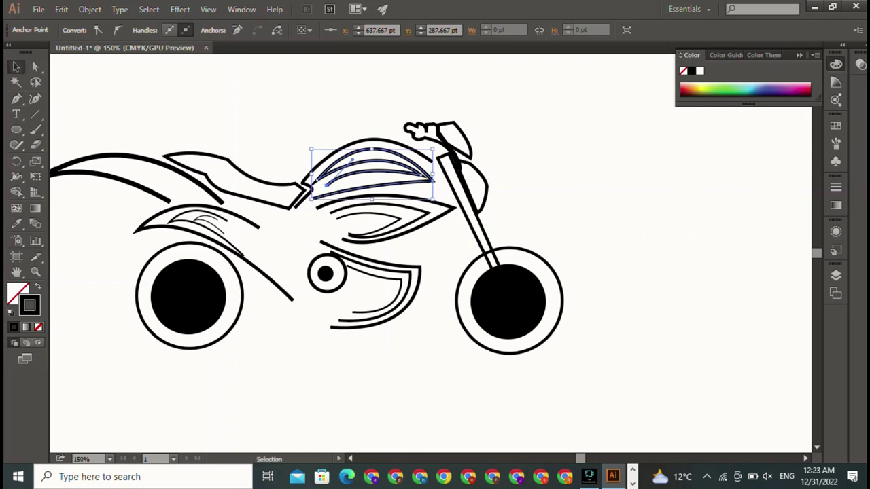
key(ctrl+shift+a)
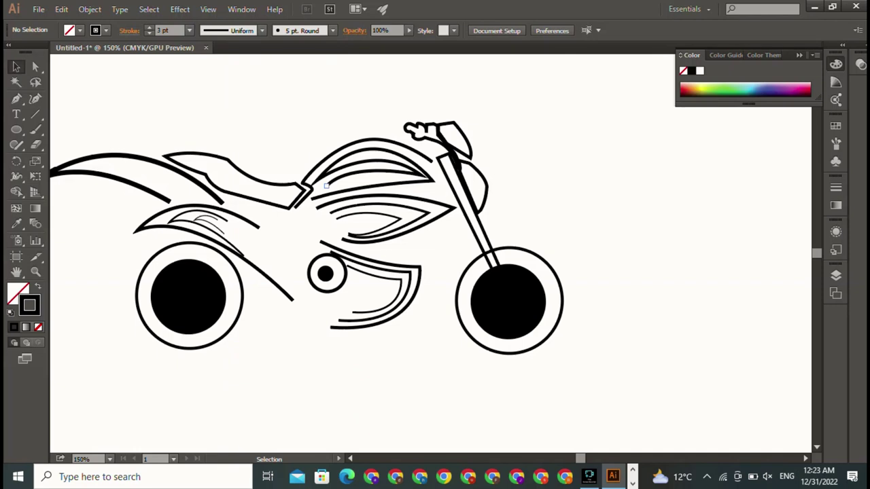
key(ctrl+z)
key(ctrl+shift+a)
key(ctrl+z)
click(588, 477)
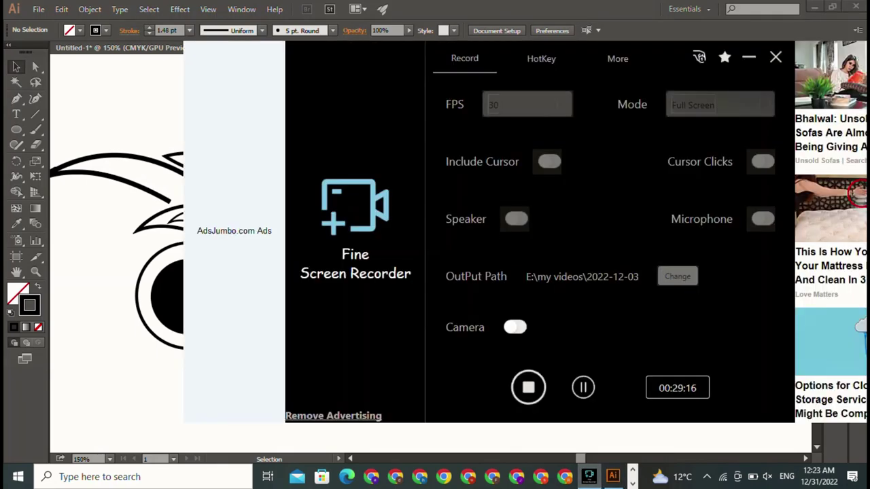
Step: Move the black dot out of the engine ring to below the bike
click(588, 476)
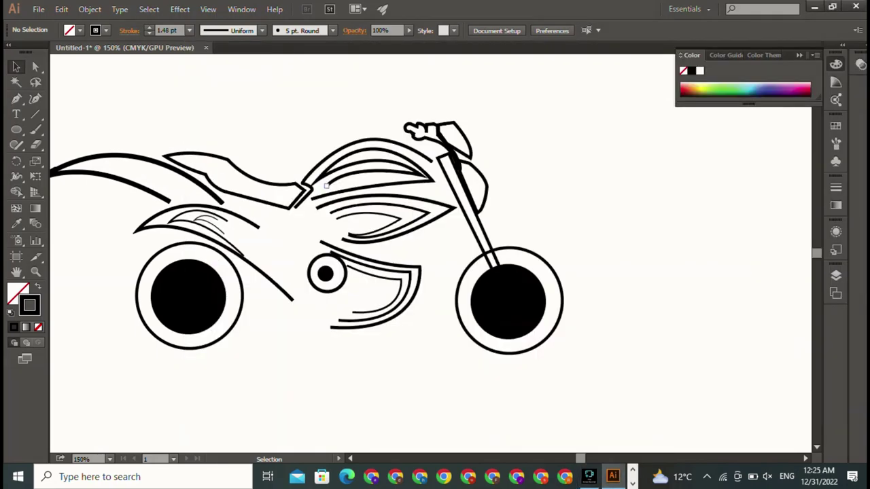
click(325, 273)
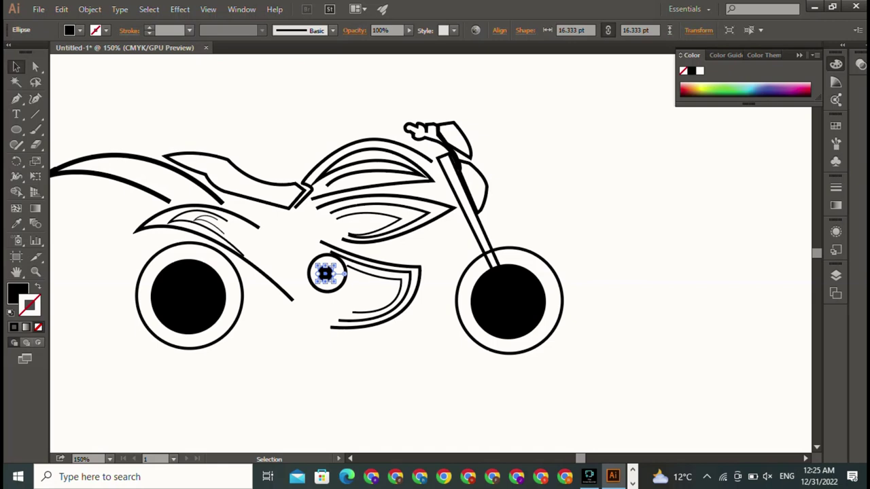
drag(325, 274, 327, 365)
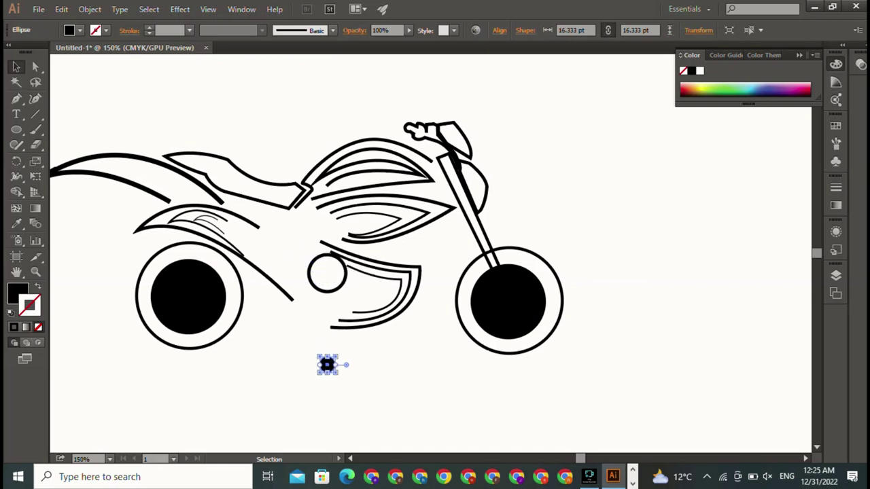
Step: Move the engine ring up and left toward the seat
click(310, 271)
click(327, 273)
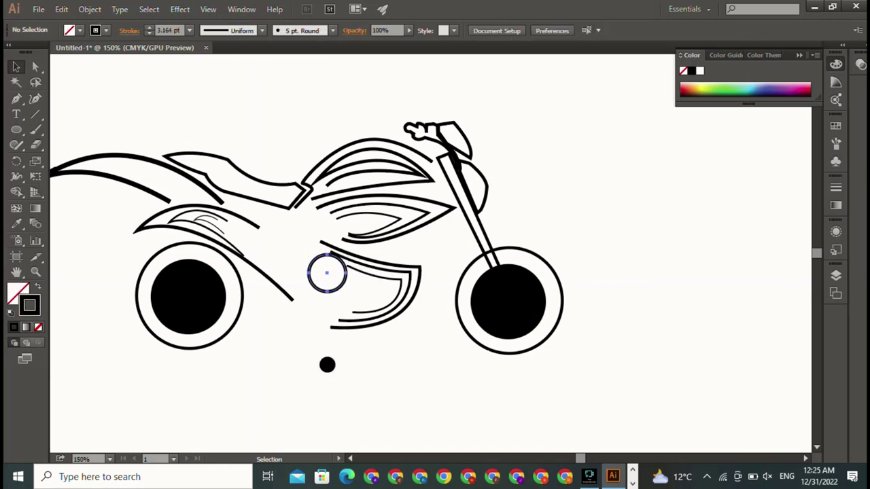
mouse_move(309, 271)
mouse_down()
mouse_move(268, 240)
mouse_move(276, 247)
mouse_up()
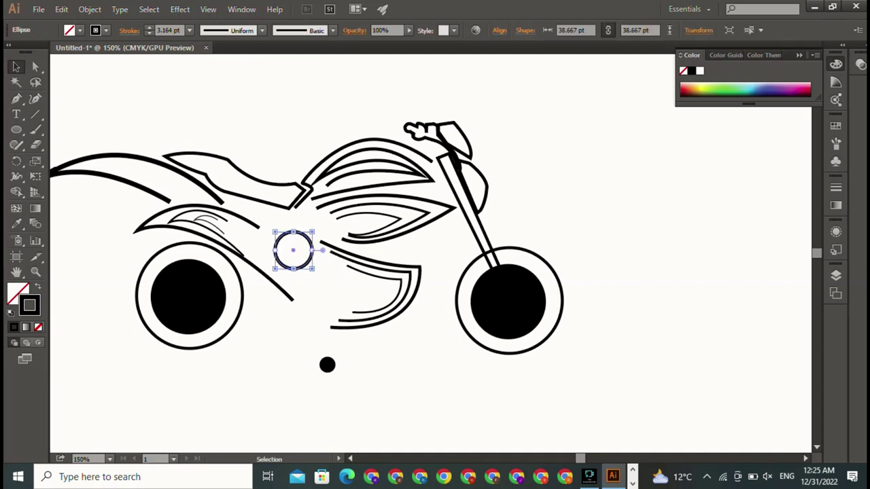
click(315, 320)
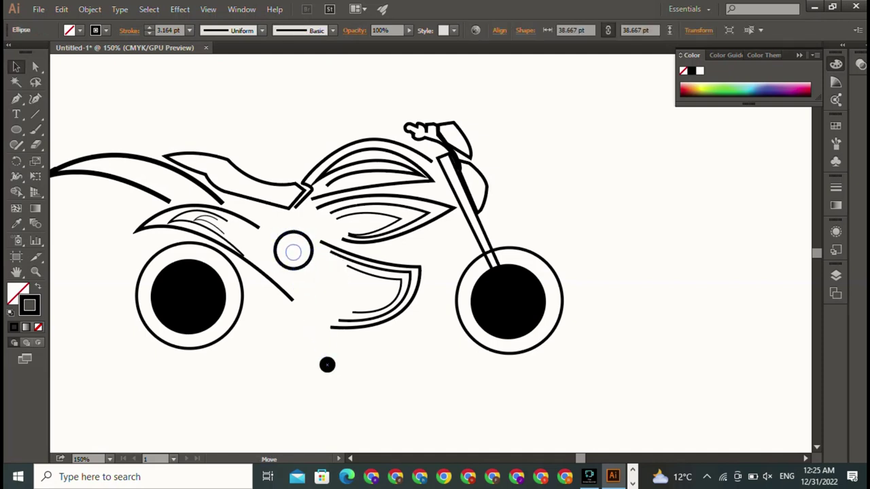
Step: Centre the black dot back inside the relocated ring
drag(293, 251, 292, 249)
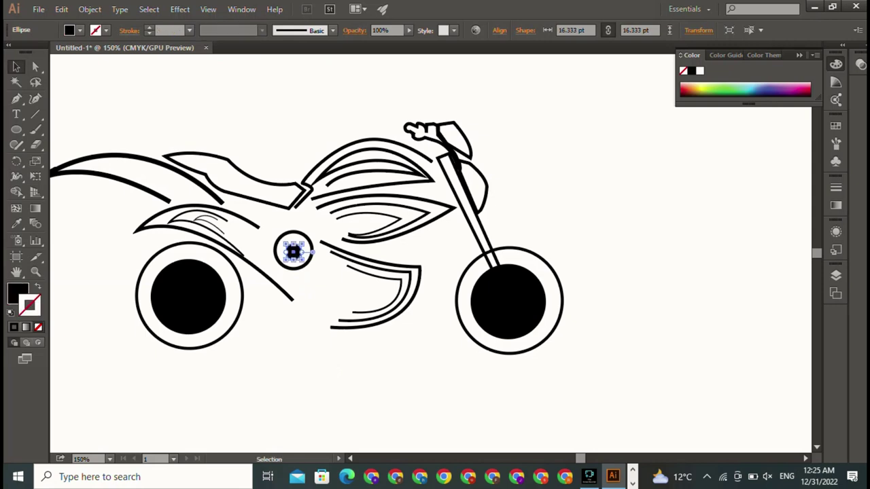
click(285, 260)
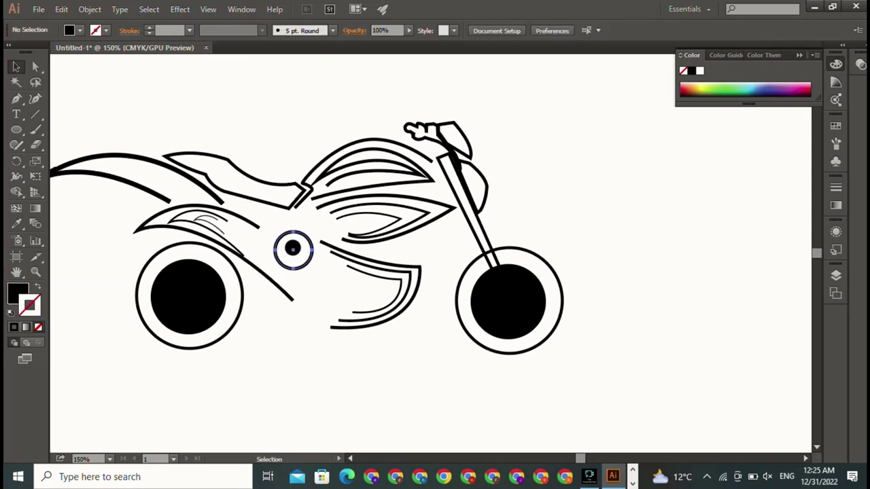
click(294, 271)
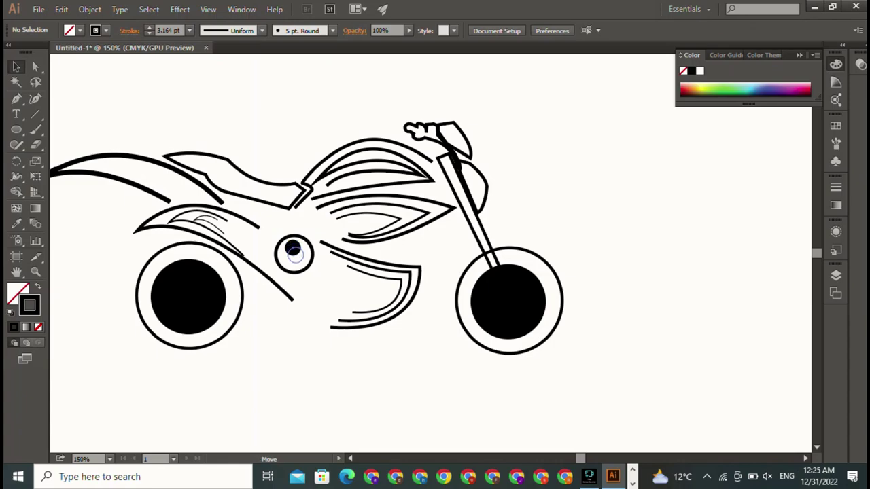